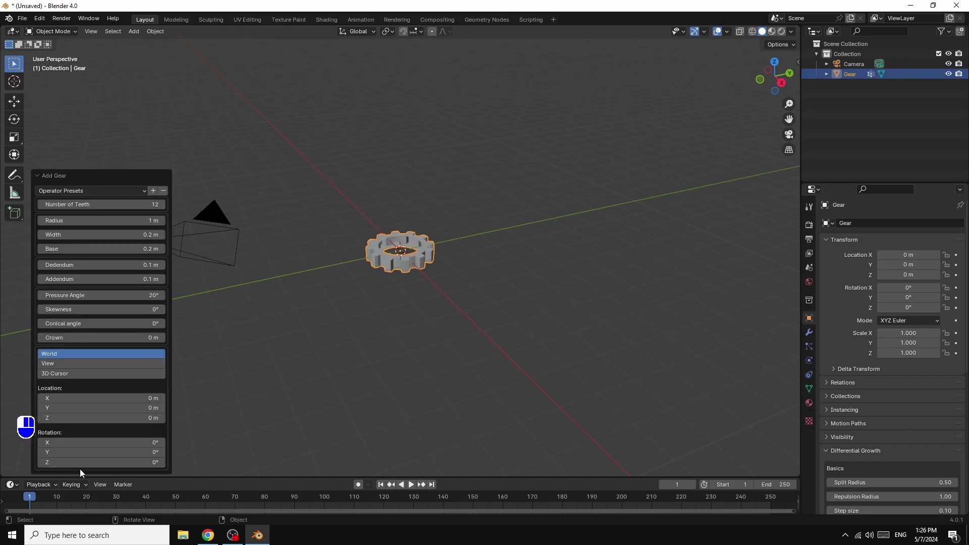
Set the gear to 20 teeth, 0.54 m radius, 0.22 m base and 0.38 m addendum, and rotate it 90° about X
{"action": "left_click", "coordinate": [145, 205]}
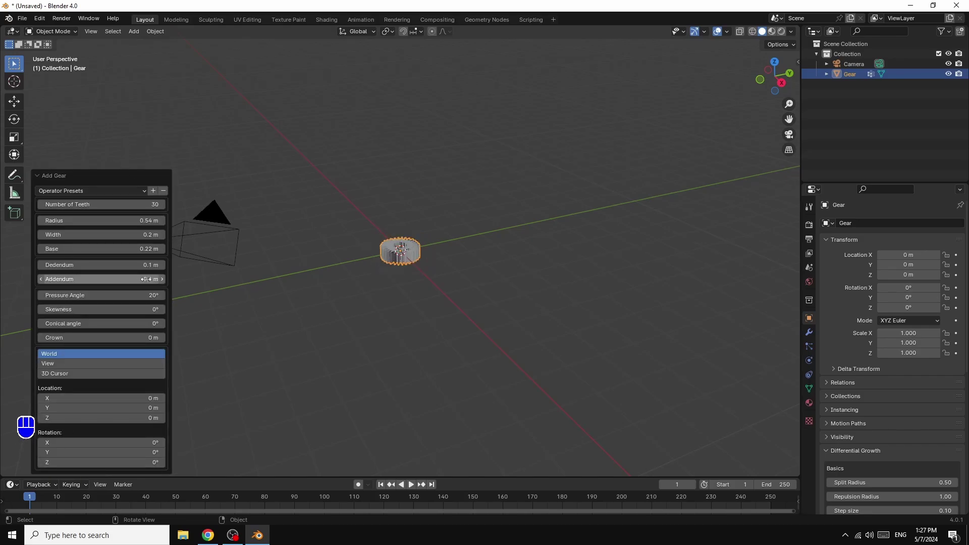
{"action": "left_click_drag", "start_coordinate": [146, 279], "coordinate": [175, 280]}
{"action": "left_click_drag", "start_coordinate": [145, 204], "coordinate": [133, 204]}
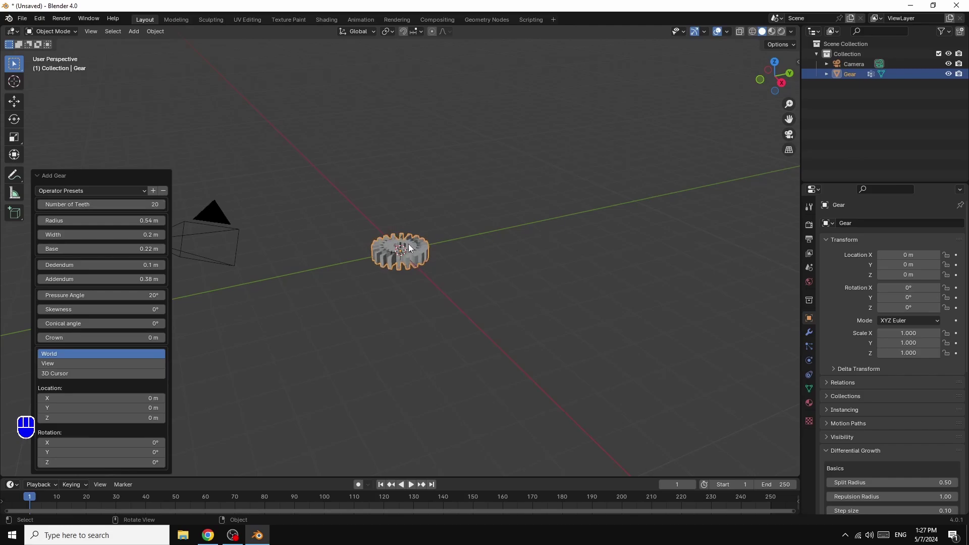
{"action": "left_click", "coordinate": [287, 351]}
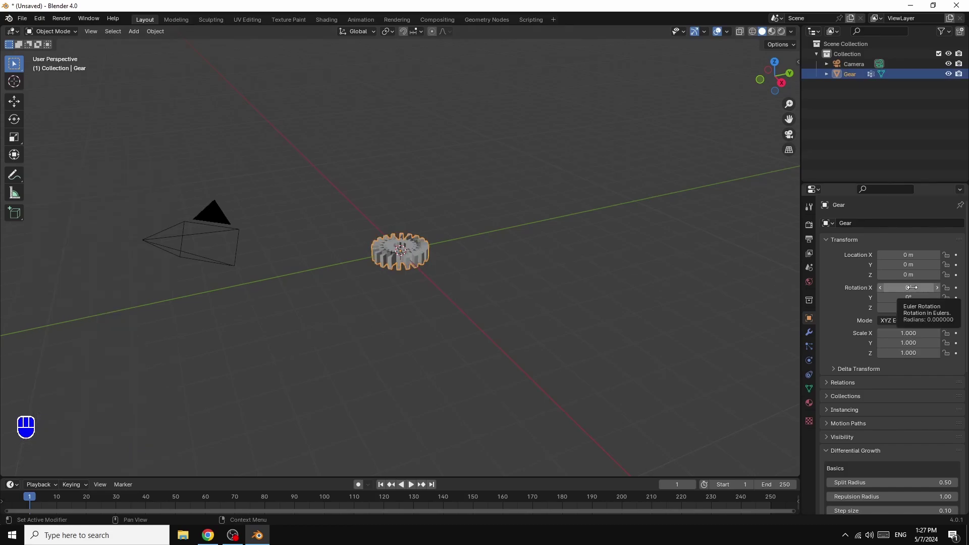
{"action": "left_click", "coordinate": [912, 288]}
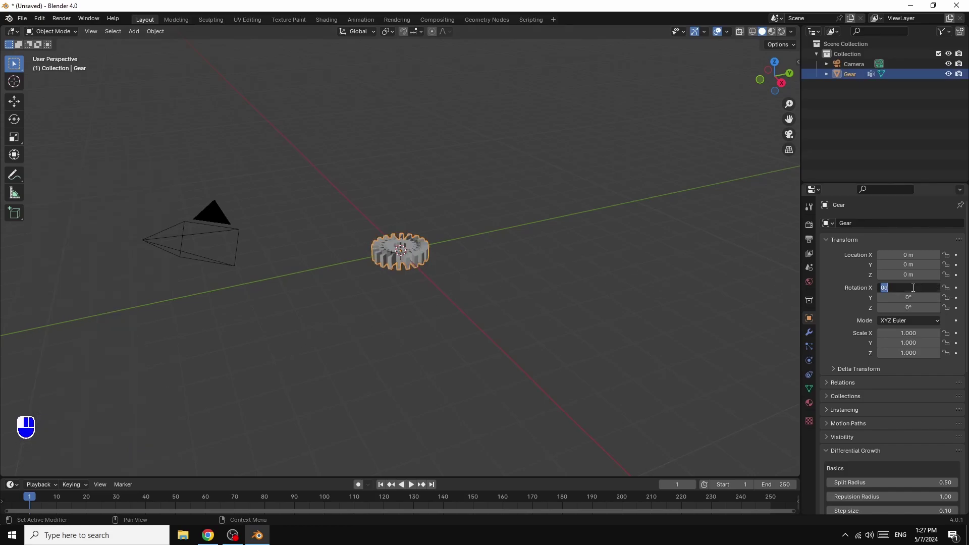
{"action": "type", "text": "90"}
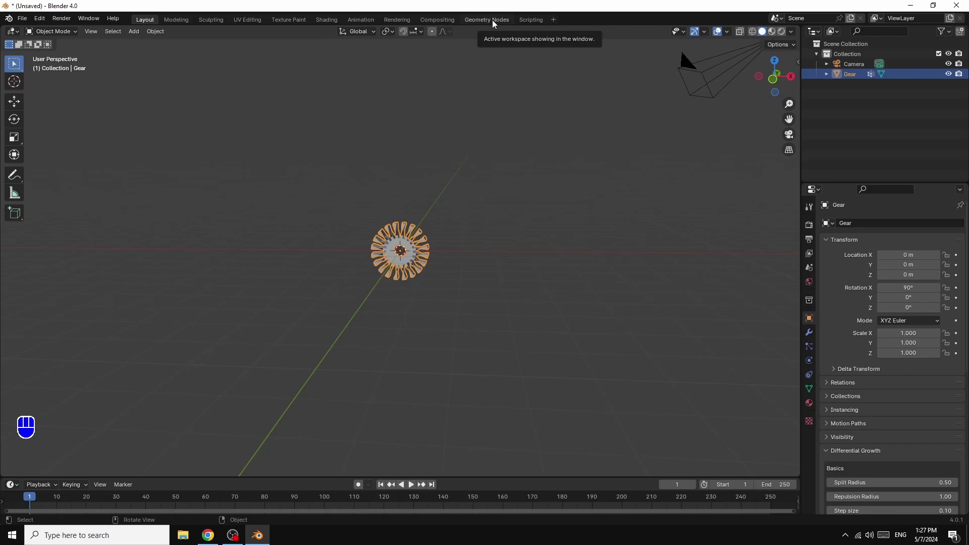
Switch to the Geometry Nodes workspace and join the spreadsheet area into the 3D viewport
{"action": "left_click", "coordinate": [492, 20]}
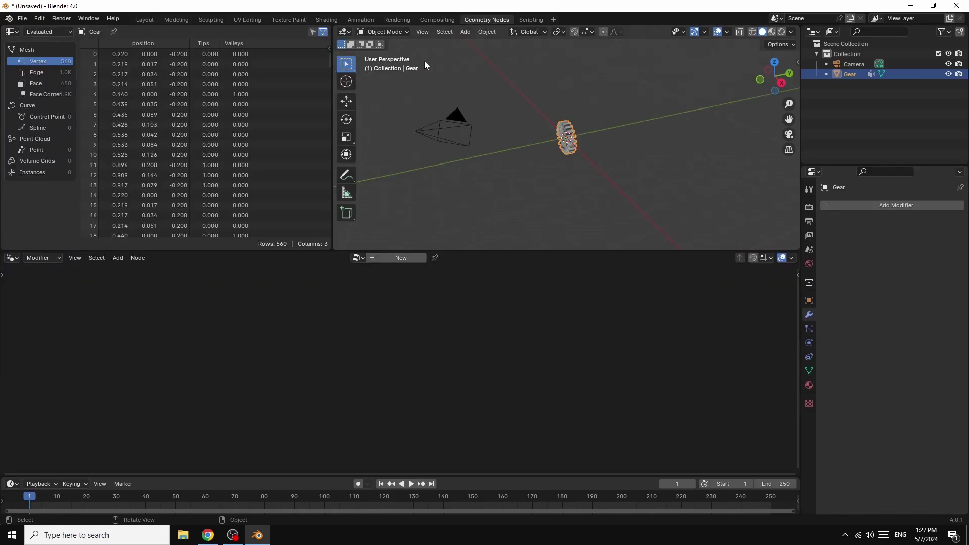
{"action": "right_click", "coordinate": [330, 125]}
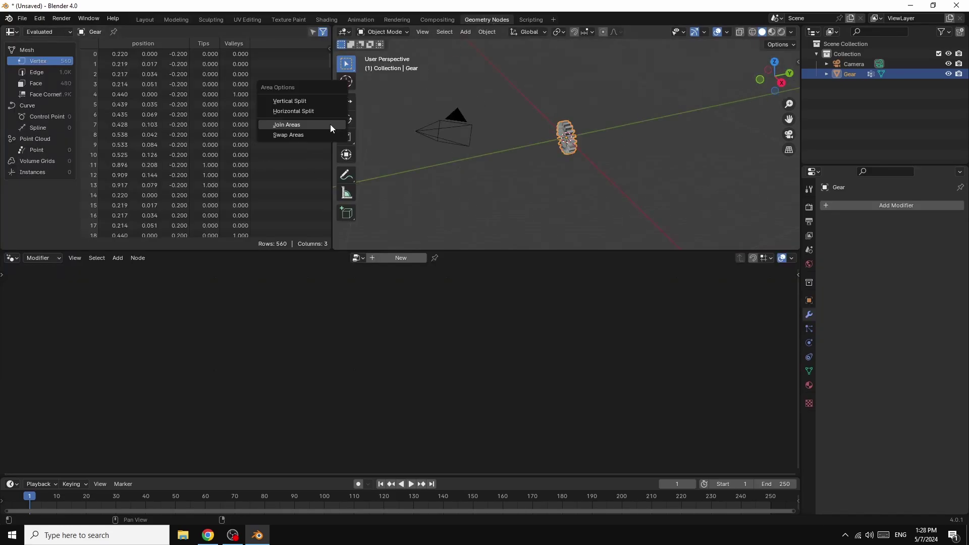
{"action": "left_click", "coordinate": [299, 129]}
{"action": "left_click", "coordinate": [266, 132]}
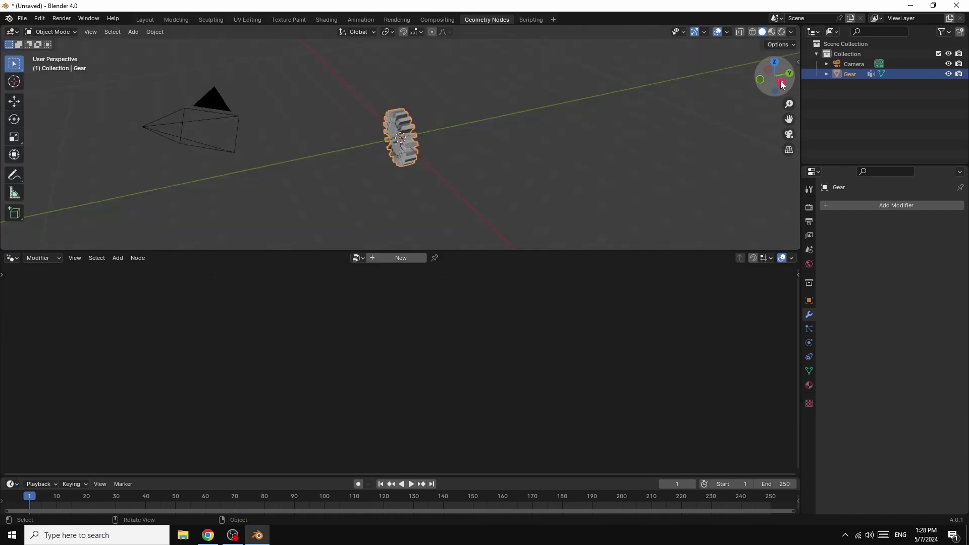
Create a new geometry node tree for the gear and spread the Group Input and Group Output nodes far apart
{"action": "left_click_drag", "start_coordinate": [782, 84], "coordinate": [854, 74]}
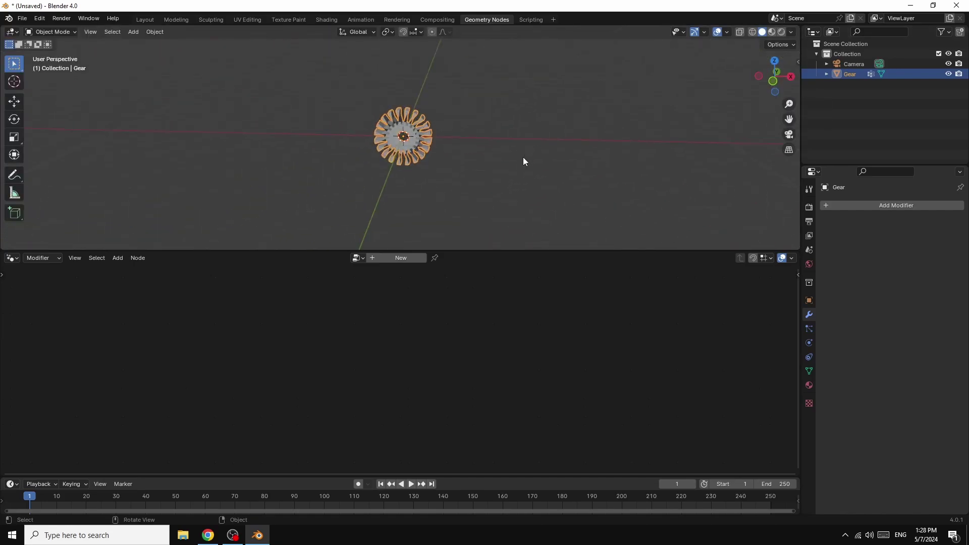
{"action": "scroll", "coordinate": [598, 160], "scroll_direction": "up", "scroll_amount": 2}
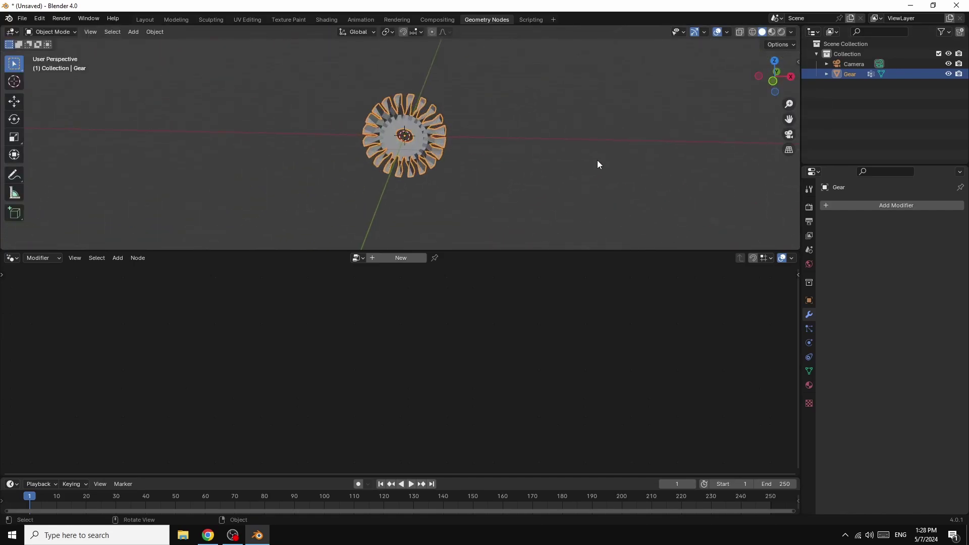
{"action": "left_click", "coordinate": [396, 259]}
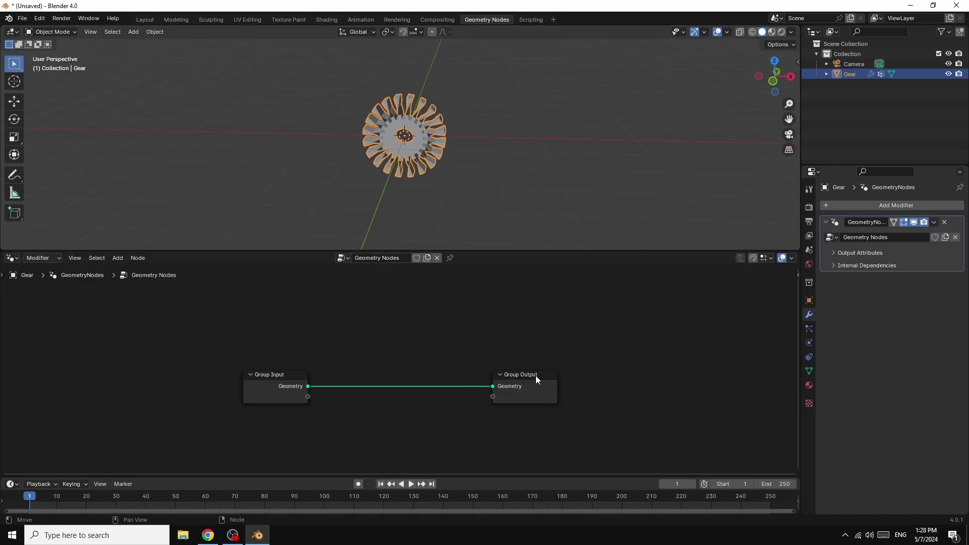
{"action": "left_click_drag", "start_coordinate": [535, 375], "coordinate": [713, 337]}
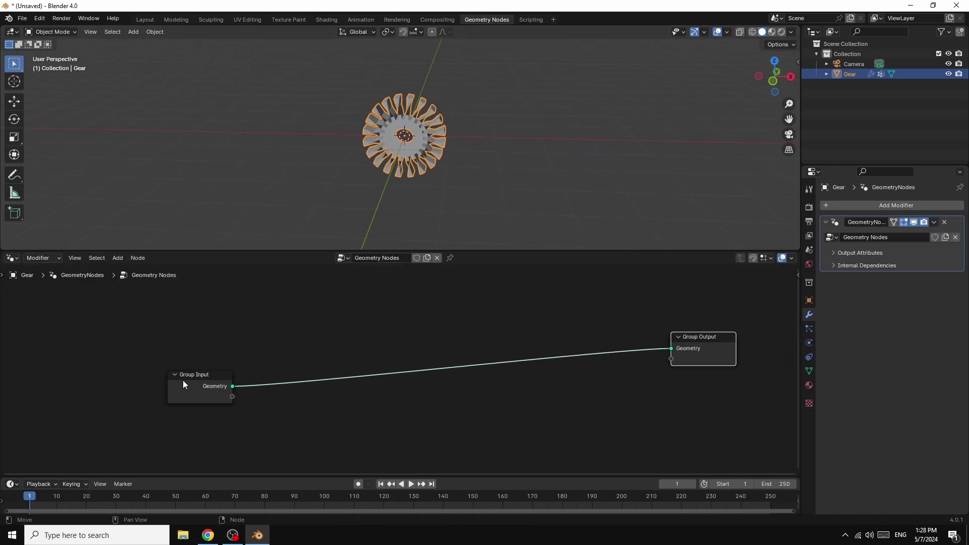
{"action": "left_click_drag", "start_coordinate": [184, 385], "coordinate": [47, 367]}
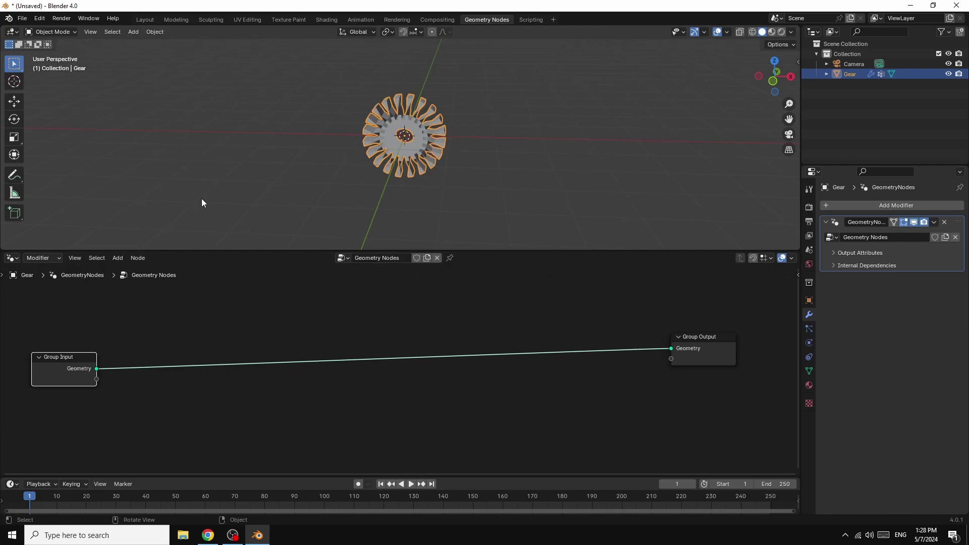
Insert a Mesh to Volume node between Group Input and Group Output, with its density set to 46.9
{"action": "left_click", "coordinate": [117, 259]}
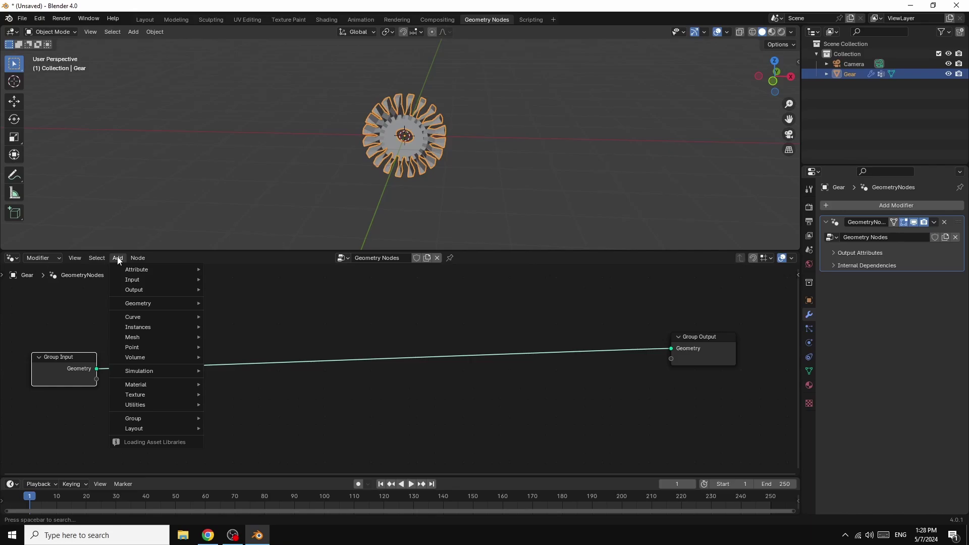
{"action": "mouse_move", "coordinate": [135, 341]}
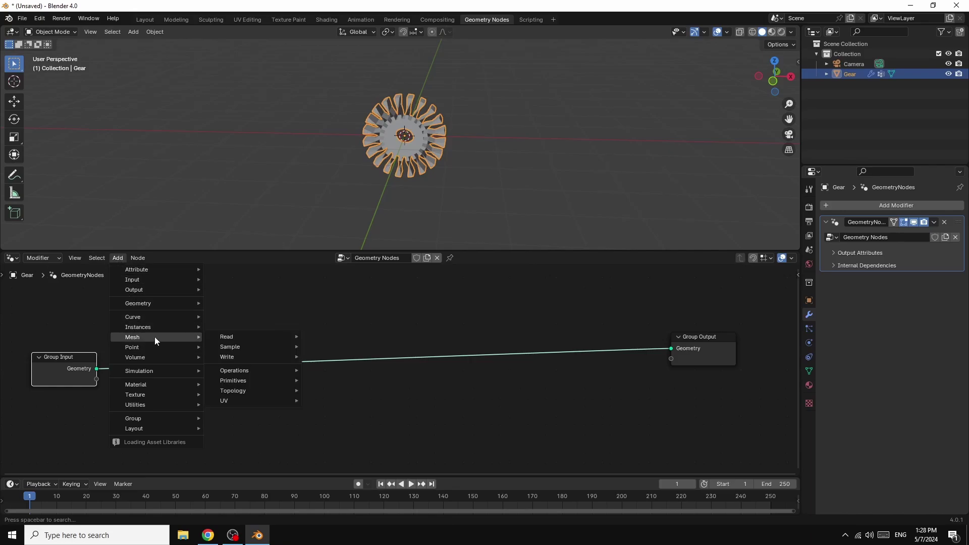
{"action": "mouse_move", "coordinate": [227, 373]}
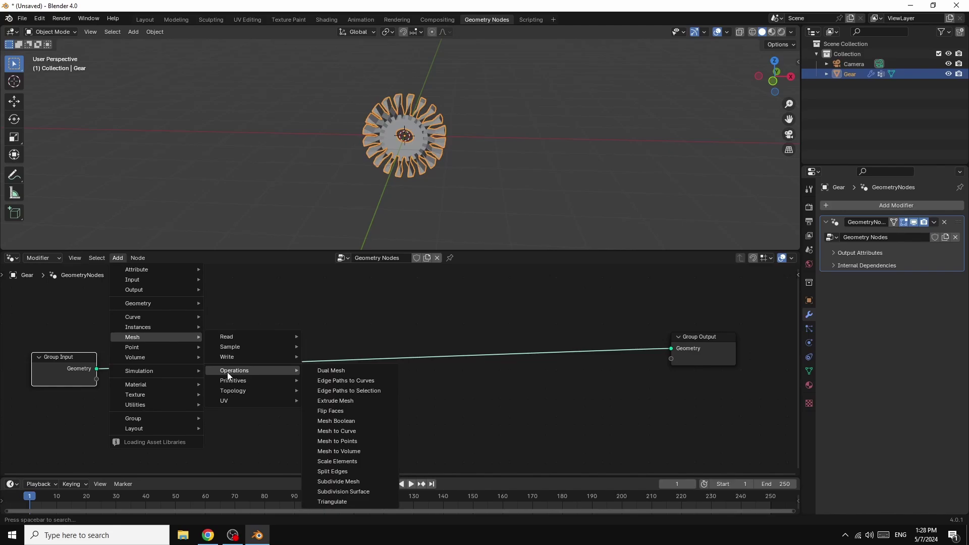
{"action": "left_click", "coordinate": [343, 454]}
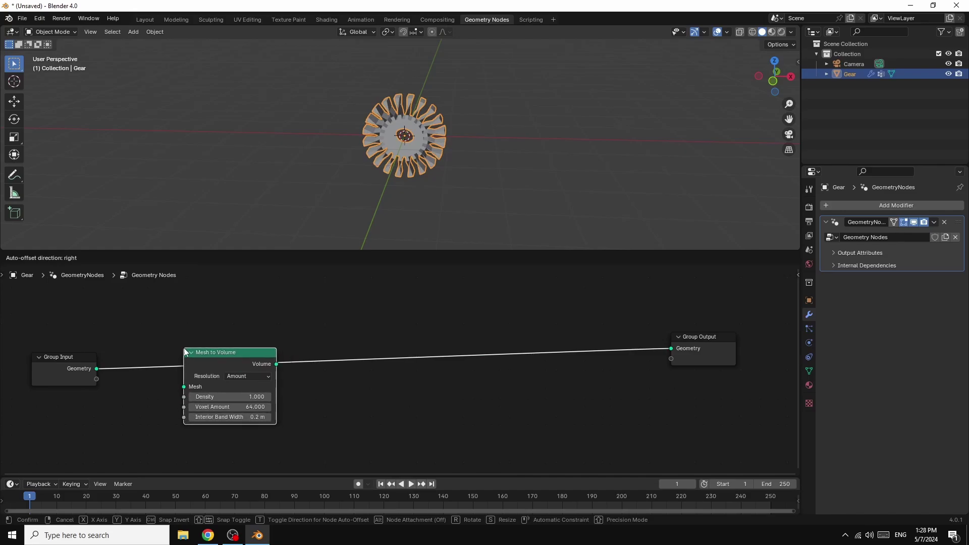
{"action": "left_click", "coordinate": [181, 353]}
{"action": "left_click_drag", "start_coordinate": [217, 363], "coordinate": [216, 344]}
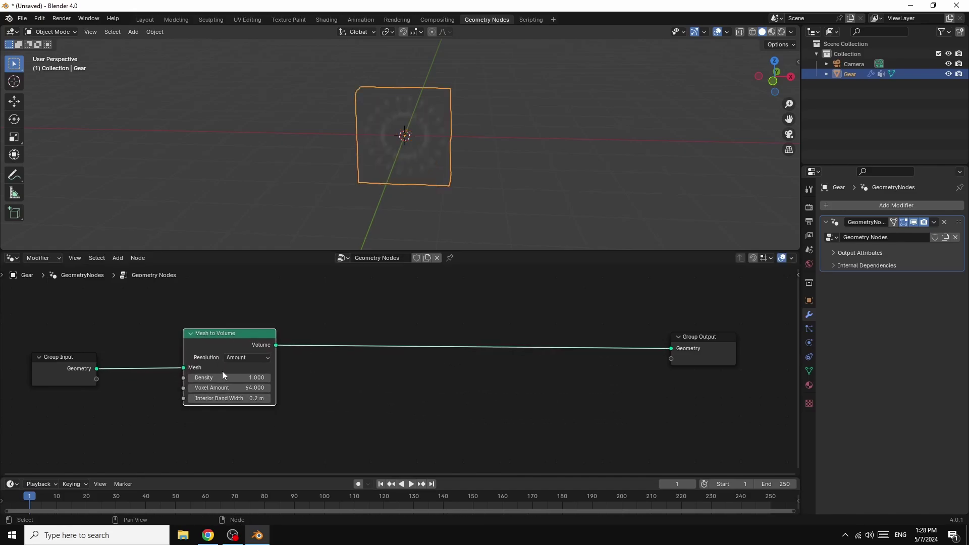
{"action": "left_click_drag", "start_coordinate": [230, 378], "coordinate": [439, 378]}
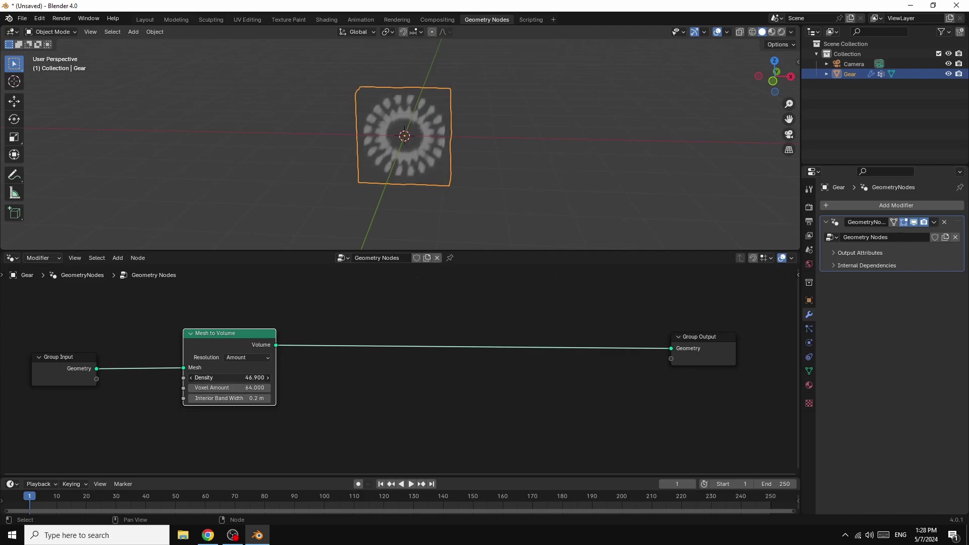
{"action": "left_click_drag", "start_coordinate": [224, 334], "coordinate": [208, 338]}
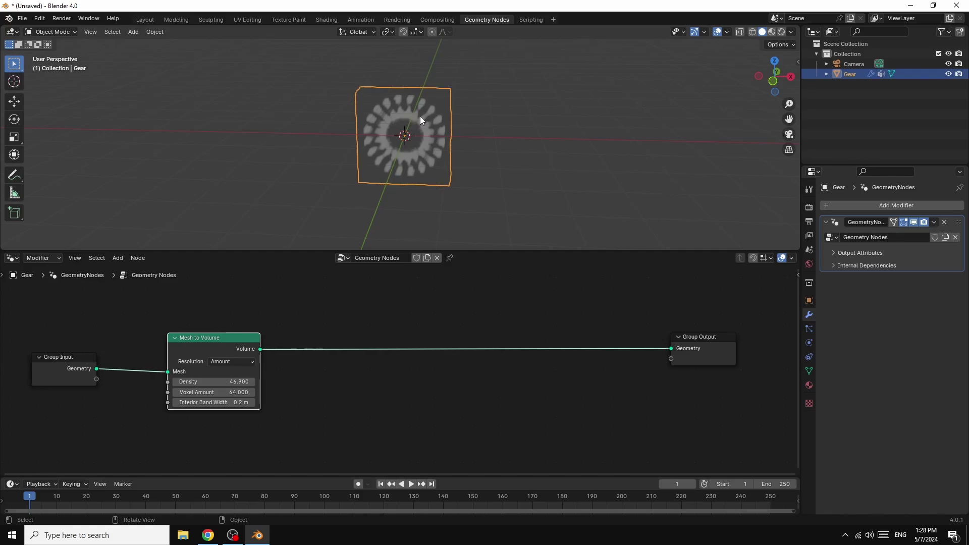
Insert a Distribute Points in Volume node between Mesh to Volume and Group Output
{"action": "left_click", "coordinate": [117, 257]}
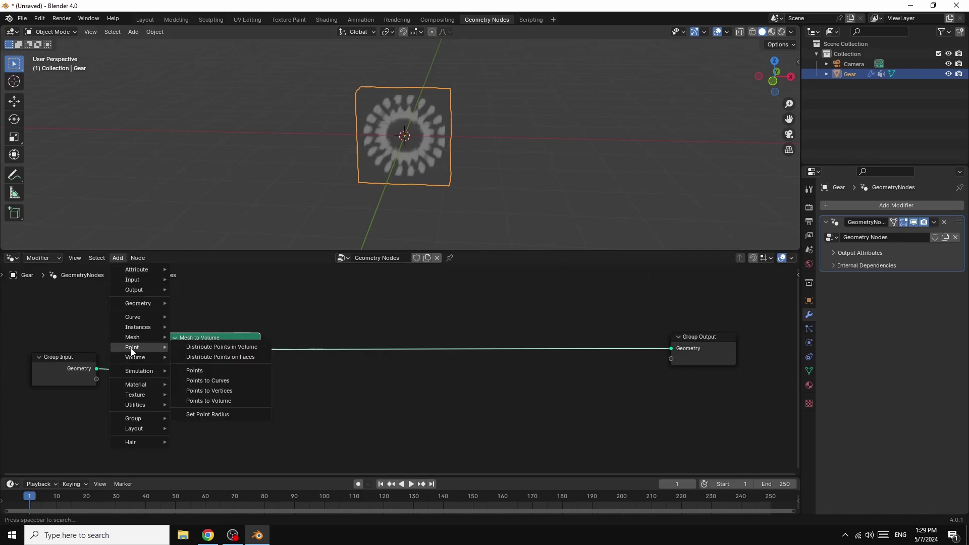
{"action": "left_click", "coordinate": [229, 348]}
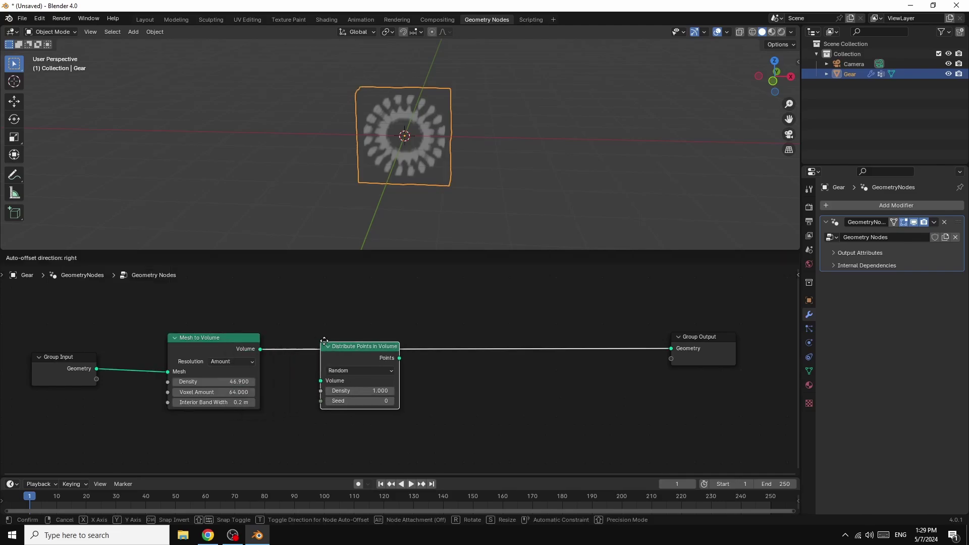
{"action": "left_click", "coordinate": [290, 337]}
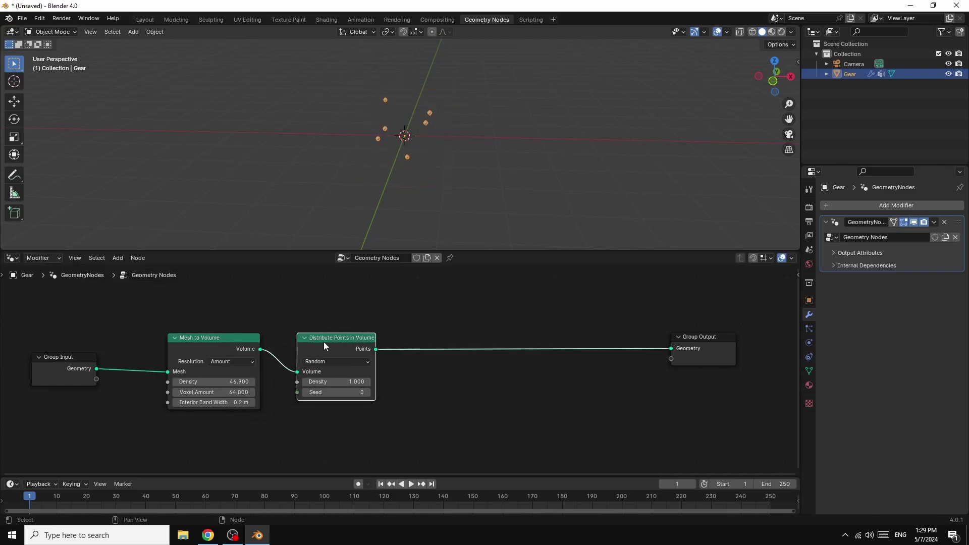
{"action": "left_click_drag", "start_coordinate": [323, 341], "coordinate": [330, 333]}
Set the Distribute Points in Volume density to 81.4 and shift both volume nodes closer to Group Input
{"action": "left_click", "coordinate": [349, 378]}
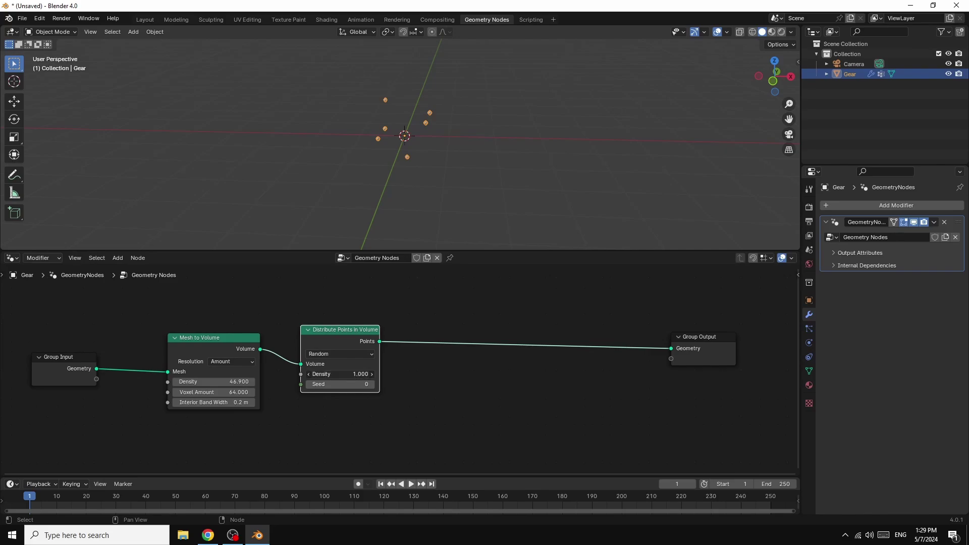
{"action": "type", "text": "30.2"}
{"action": "key", "text": "Return"}
{"action": "left_click_drag", "start_coordinate": [340, 374], "coordinate": [599, 374]}
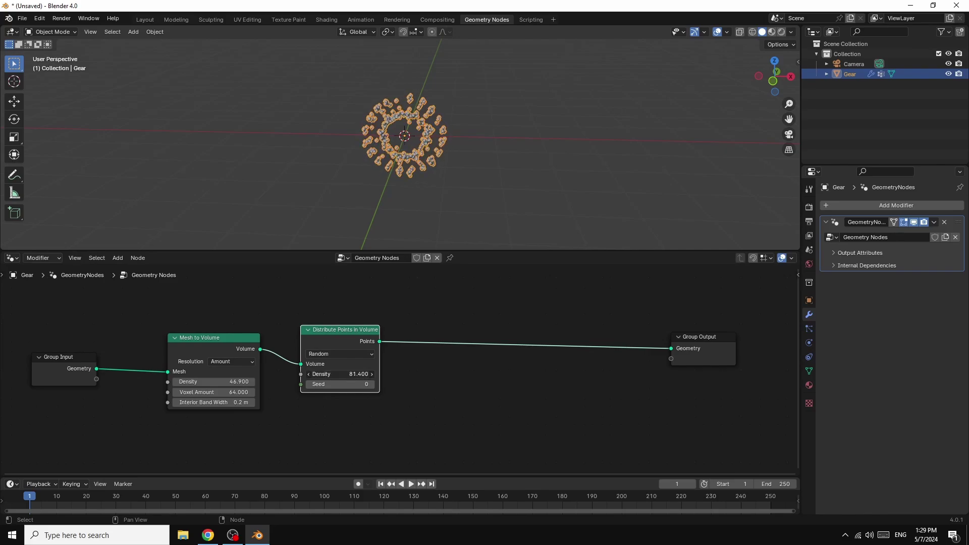
{"action": "left_click_drag", "start_coordinate": [334, 329], "coordinate": [328, 326]}
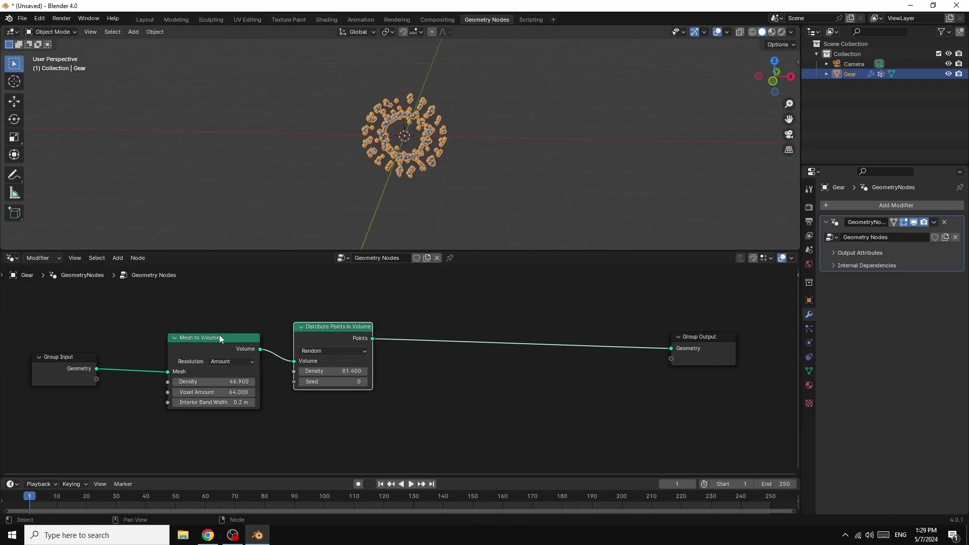
{"action": "left_click_drag", "start_coordinate": [219, 337], "coordinate": [185, 323]}
{"action": "left_click_drag", "start_coordinate": [325, 332], "coordinate": [292, 323]}
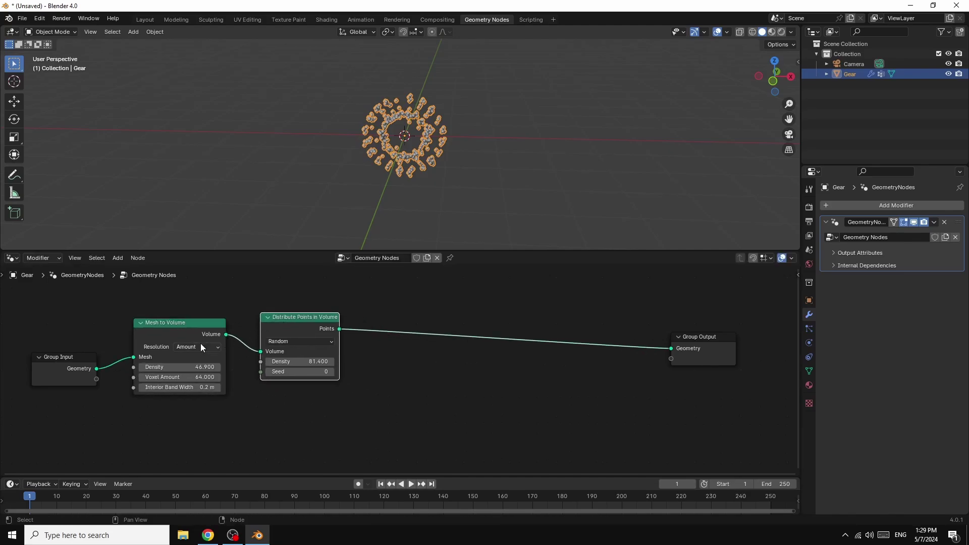
Insert an Instance on Points node between Distribute Points in Volume and Group Output
{"action": "left_click", "coordinate": [117, 258]}
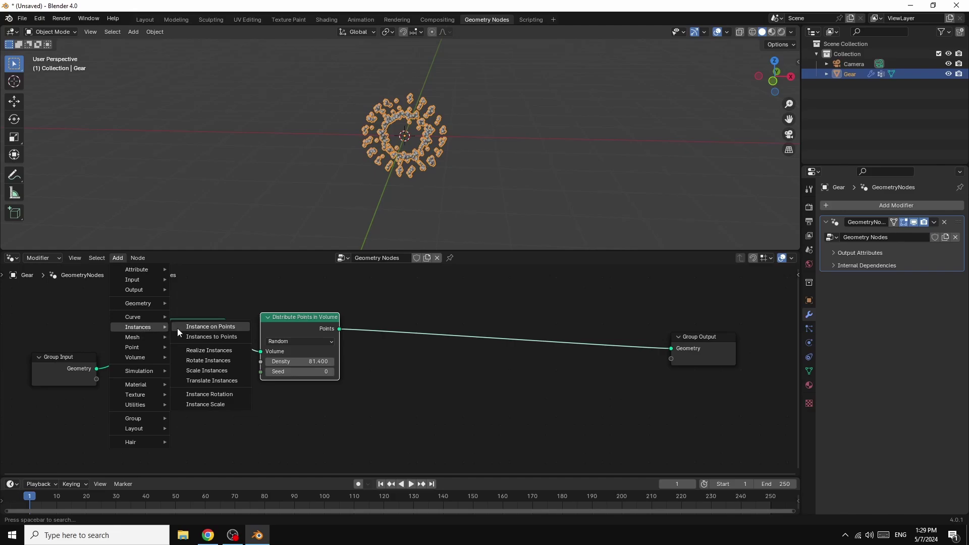
{"action": "left_click", "coordinate": [227, 328]}
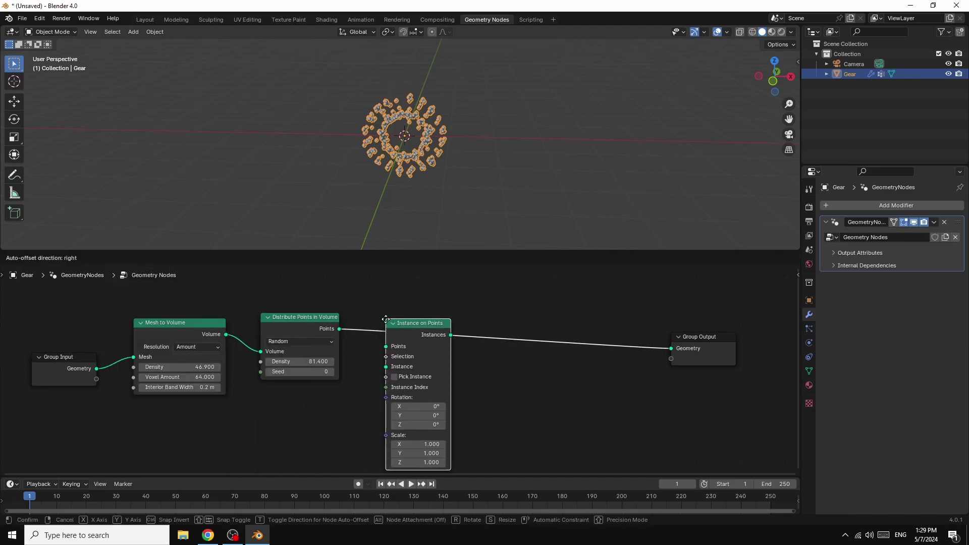
{"action": "left_click", "coordinate": [393, 325]}
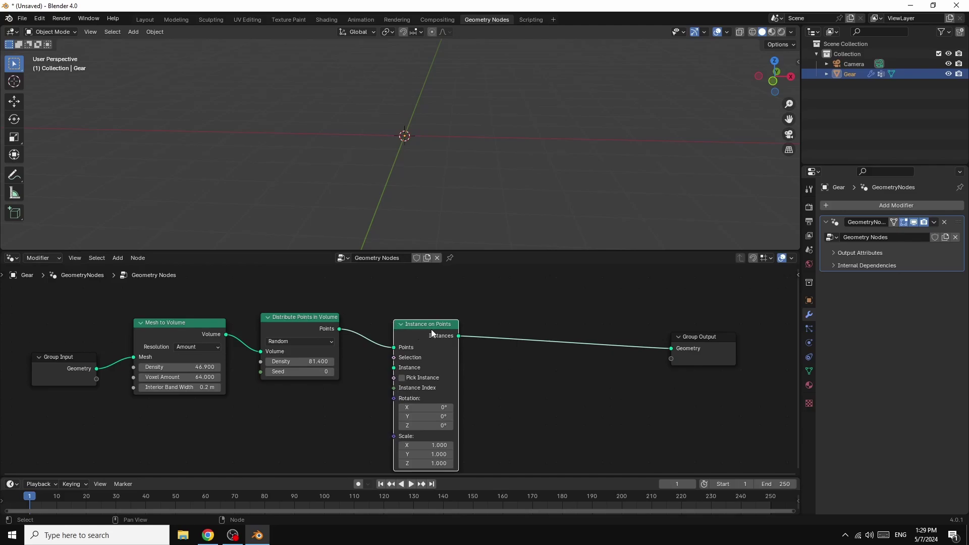
{"action": "left_click_drag", "start_coordinate": [432, 333], "coordinate": [445, 303]}
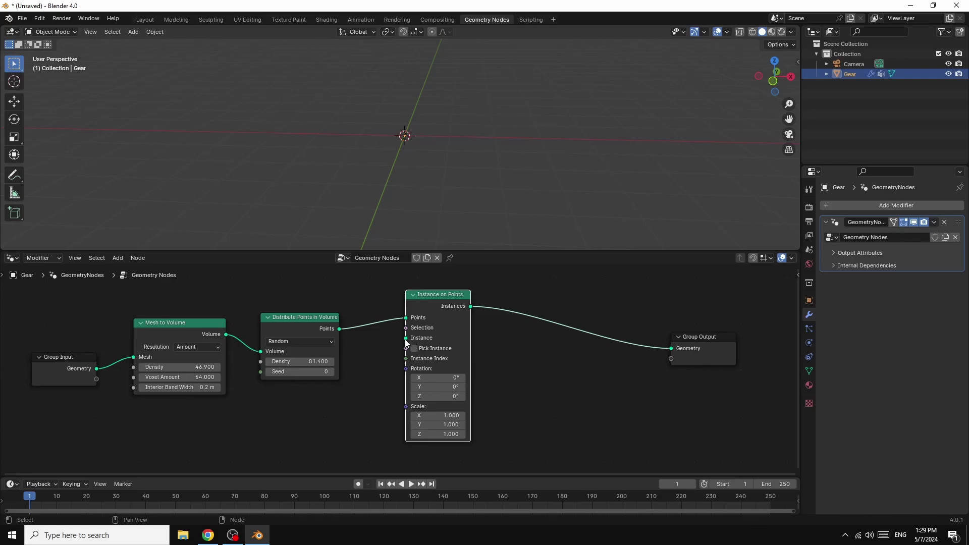
Feed the Instance input of Instance on Points with a new Ico Sphere node of 0.15 m radius
{"action": "mouse_move", "coordinate": [406, 343]}
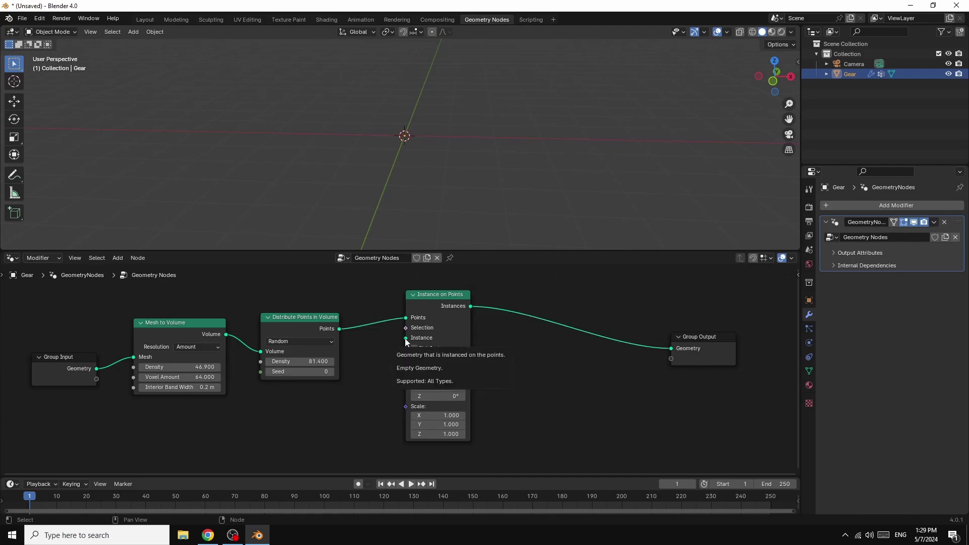
{"action": "left_click_drag", "start_coordinate": [405, 339], "coordinate": [384, 359]}
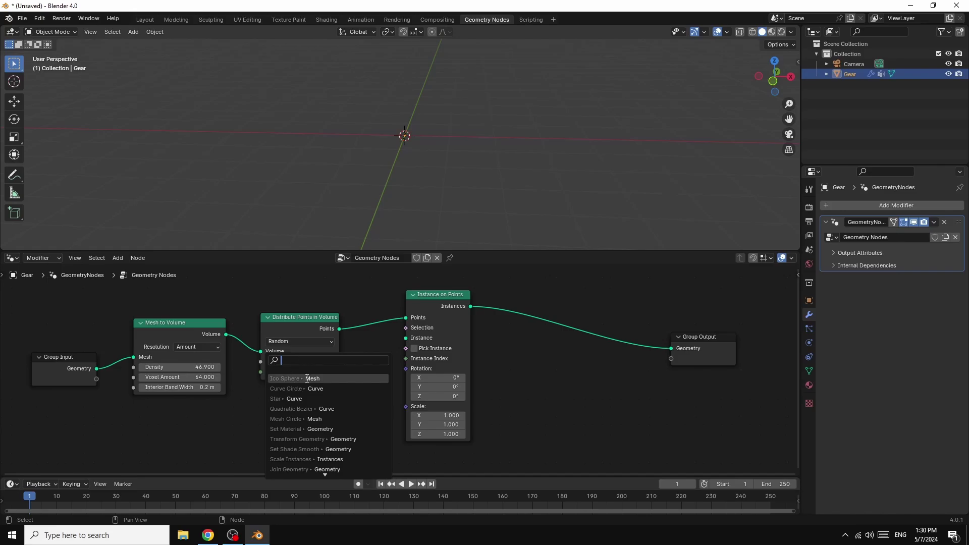
{"action": "left_click", "coordinate": [303, 379]}
{"action": "left_click", "coordinate": [294, 408]}
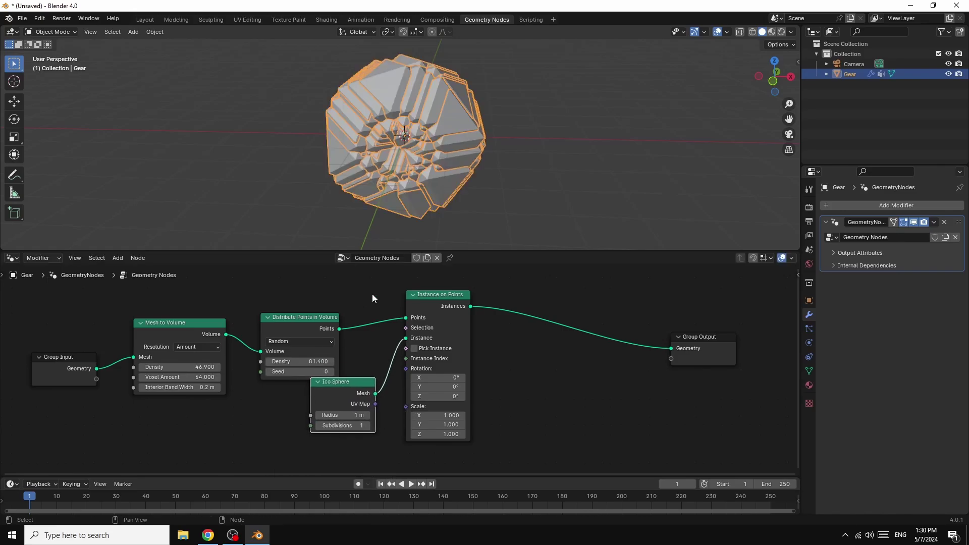
{"action": "left_click", "coordinate": [353, 416]}
{"action": "type", "text": "0.15"}
{"action": "key", "text": "Return"}
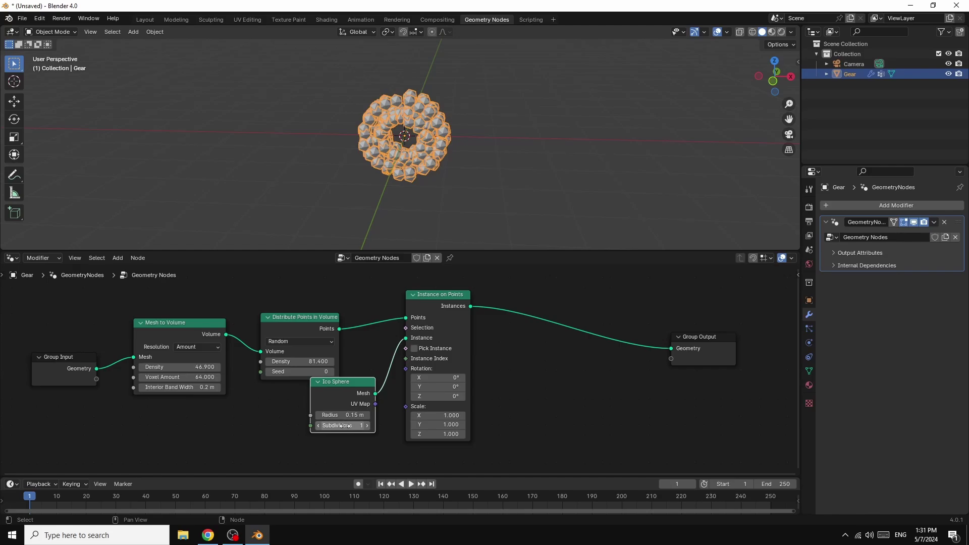
Set the Ico Sphere node's subdivisions to 5 and spread out the nodes, placing Ico Sphere below Distribute Points in Volume and Group Output farther away
{"action": "left_click", "coordinate": [367, 425]}
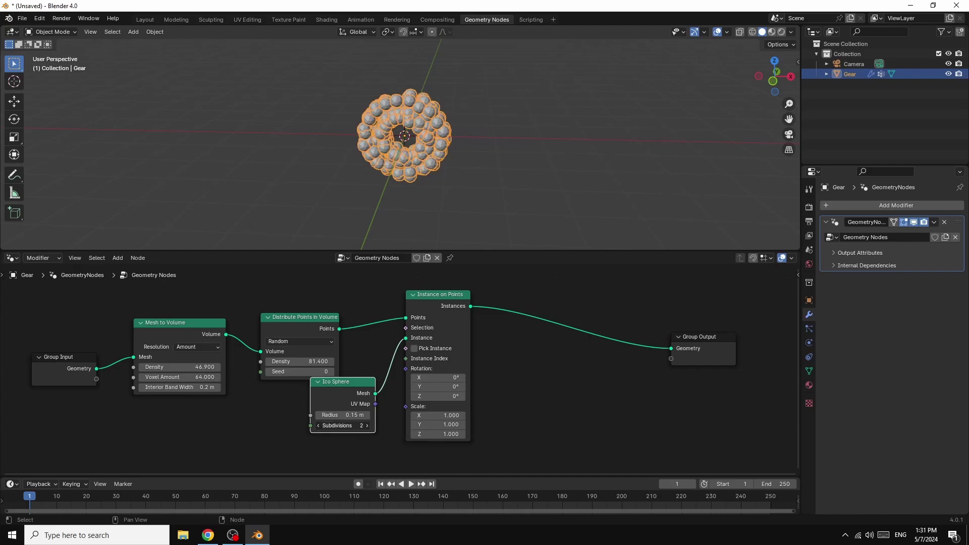
{"action": "left_click", "coordinate": [367, 425]}
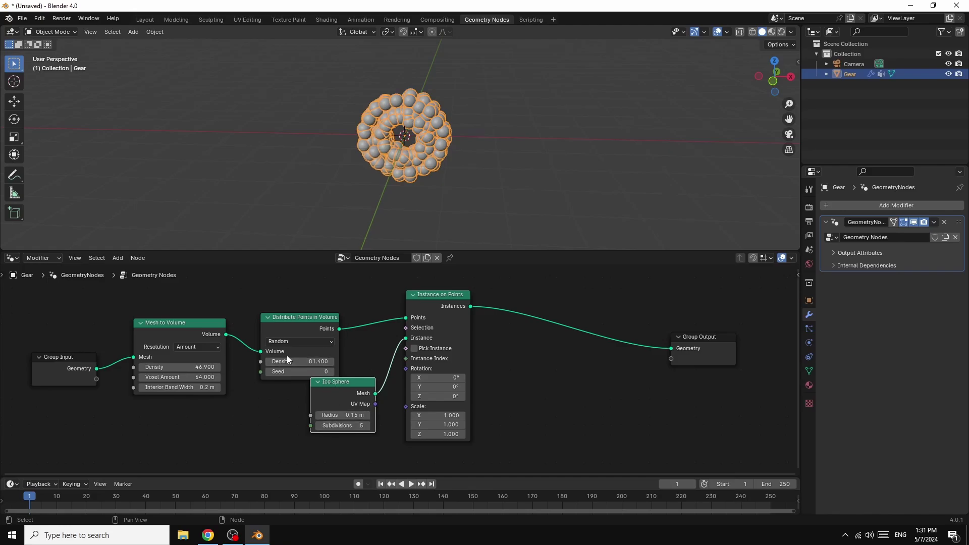
{"action": "left_click_drag", "start_coordinate": [292, 318], "coordinate": [291, 291]}
{"action": "left_click_drag", "start_coordinate": [177, 319], "coordinate": [171, 306]}
{"action": "left_click_drag", "start_coordinate": [71, 359], "coordinate": [63, 329]}
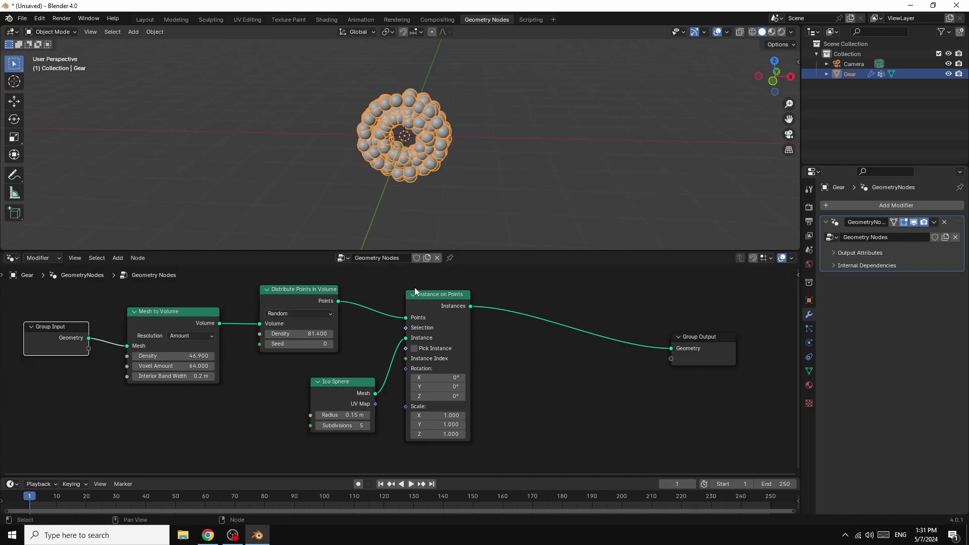
{"action": "left_click_drag", "start_coordinate": [427, 296], "coordinate": [446, 273]}
{"action": "left_click", "coordinate": [338, 402]}
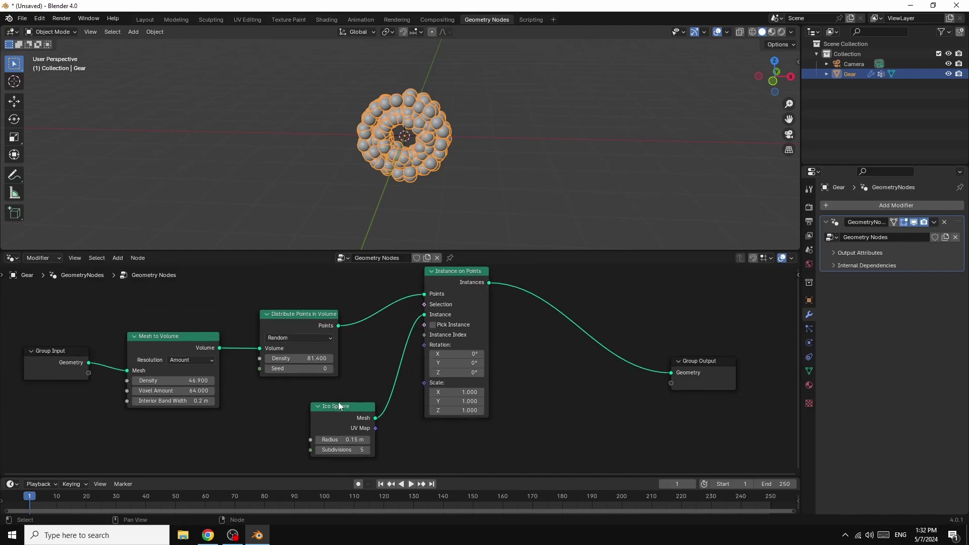
{"action": "left_click_drag", "start_coordinate": [339, 410], "coordinate": [338, 400]}
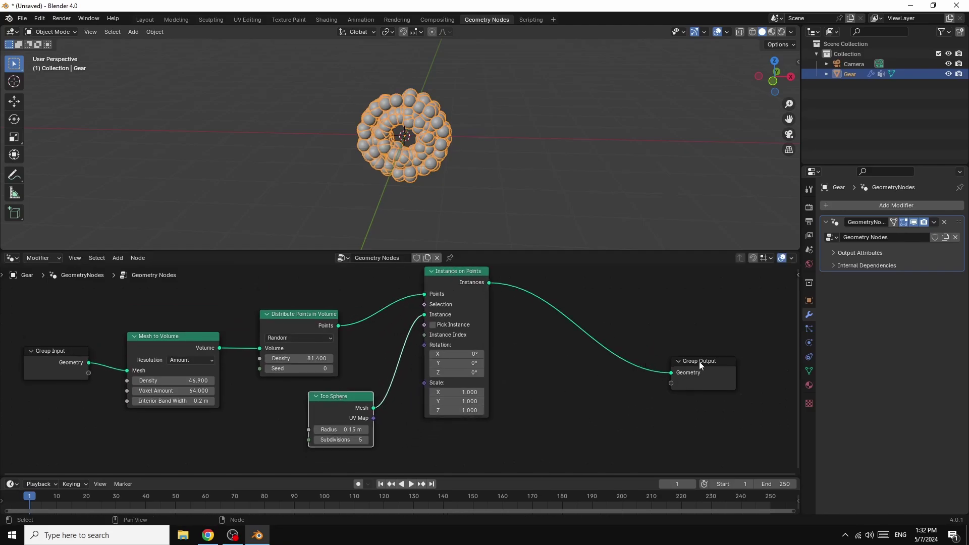
{"action": "left_click_drag", "start_coordinate": [700, 364], "coordinate": [732, 307]}
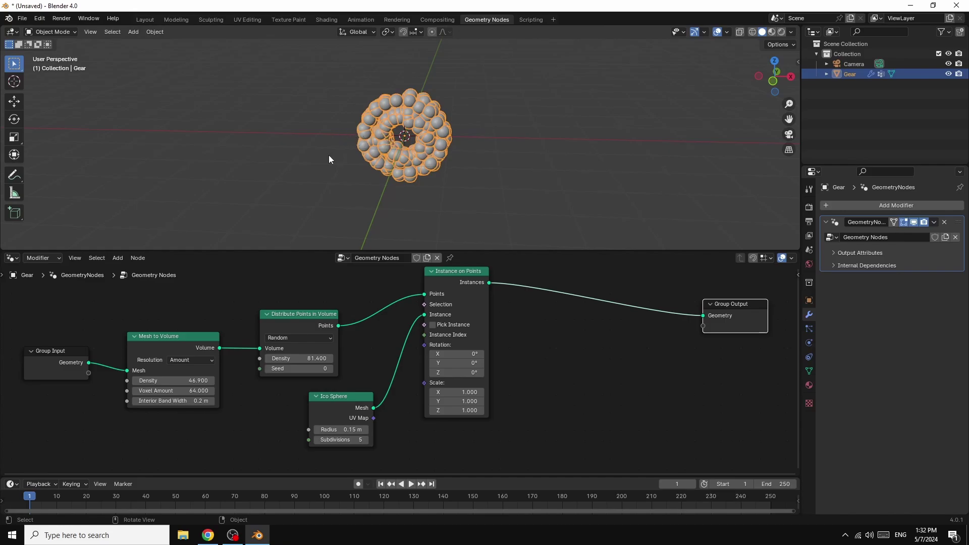
Add a UV sphere mesh at the gear's center and scale it uniformly to about 0.312
{"action": "left_click", "coordinate": [134, 32]}
{"action": "mouse_move", "coordinate": [137, 42]}
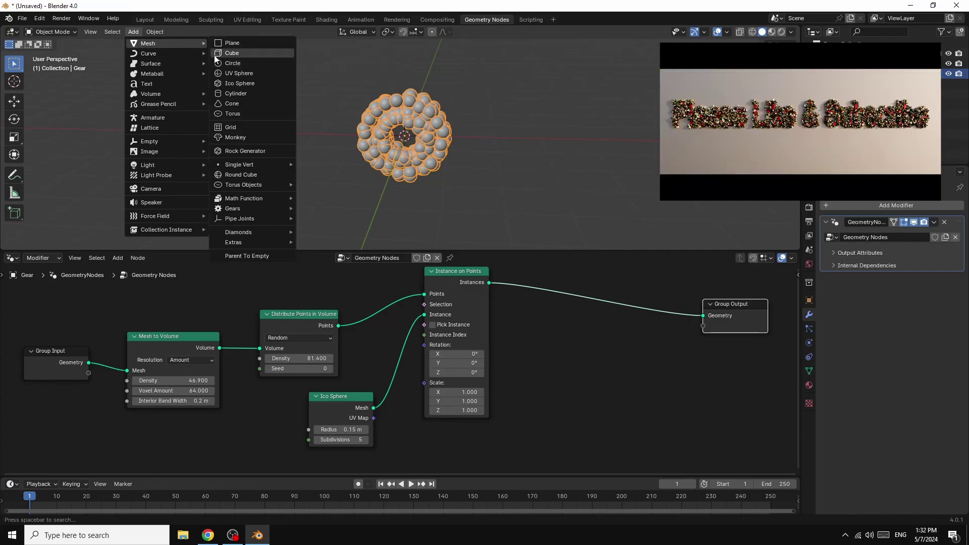
{"action": "mouse_move", "coordinate": [146, 143]}
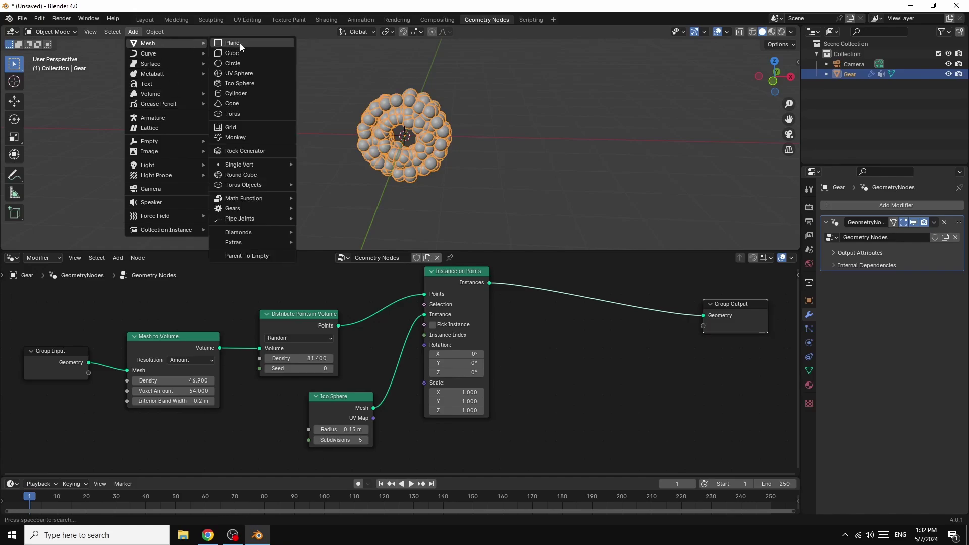
{"action": "left_click", "coordinate": [237, 74]}
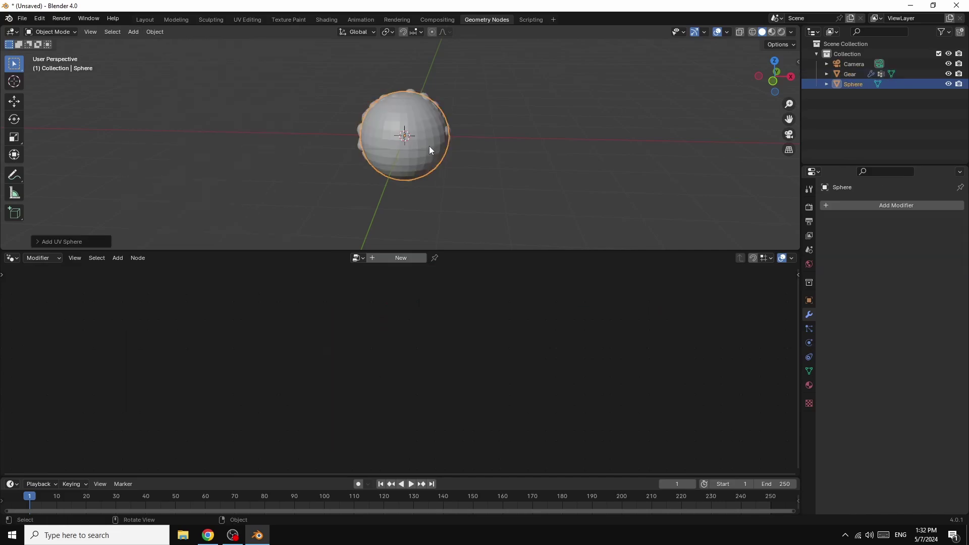
{"action": "key", "text": "s"}
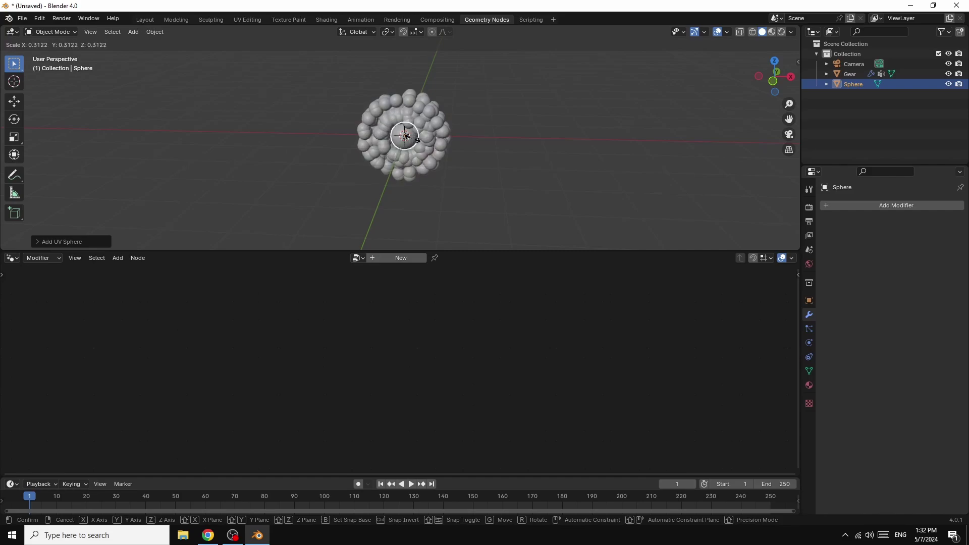
{"action": "left_click", "coordinate": [413, 139]}
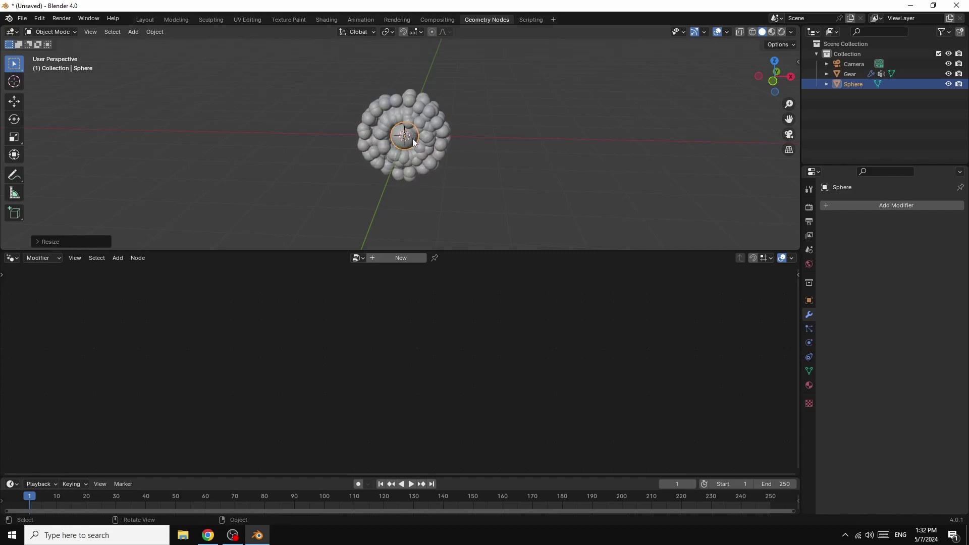
Move the small UV sphere about -4.37 m along the global X axis, away from the gear
{"action": "key", "text": "g"}
{"action": "key", "text": "x"}
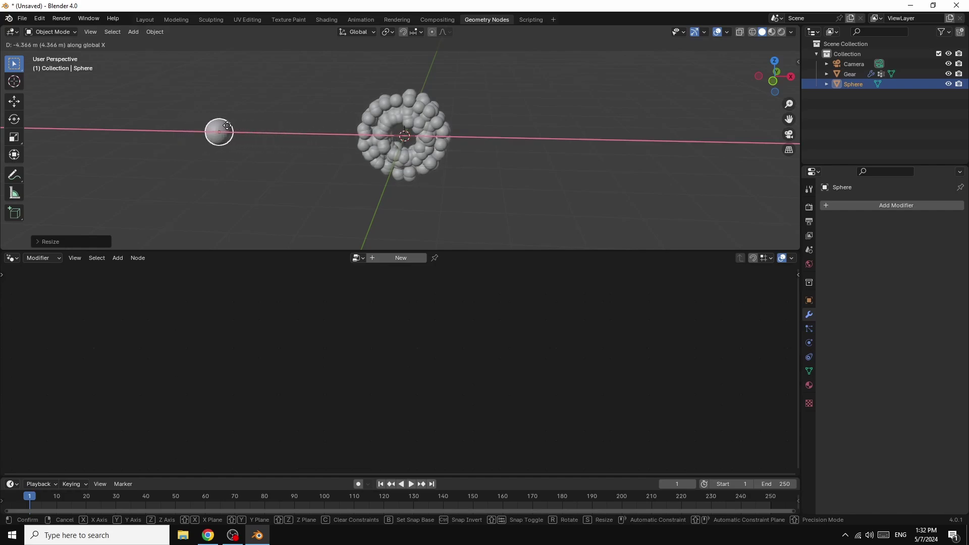
{"action": "left_click", "coordinate": [238, 126]}
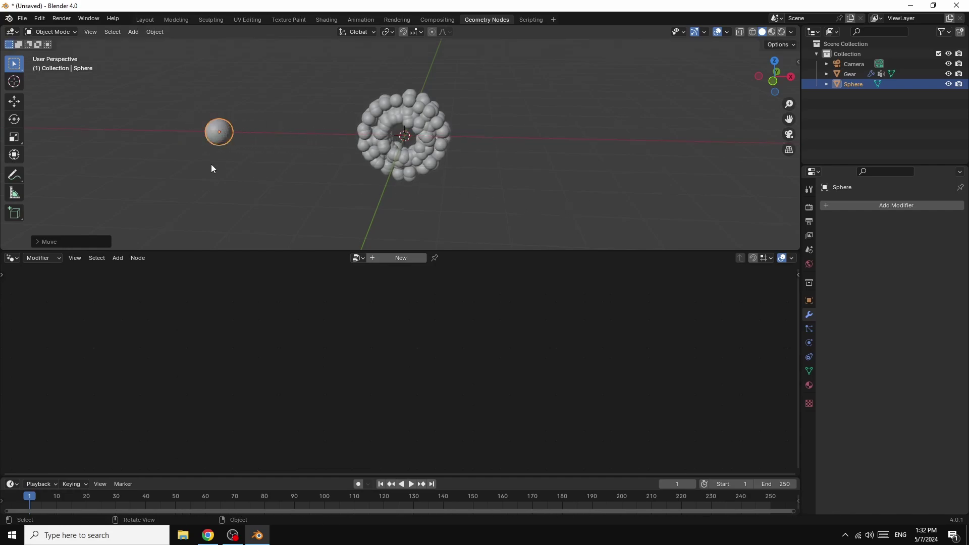
Select the gear and rearrange its nodes, fitting Ico Sphere beside Instance on Points to free space below the volume nodes
{"action": "left_click", "coordinate": [446, 147]}
{"action": "left_click_drag", "start_coordinate": [298, 315], "coordinate": [293, 300]}
{"action": "left_click_drag", "start_coordinate": [149, 339], "coordinate": [143, 319]}
{"action": "left_click_drag", "start_coordinate": [51, 353], "coordinate": [39, 325]}
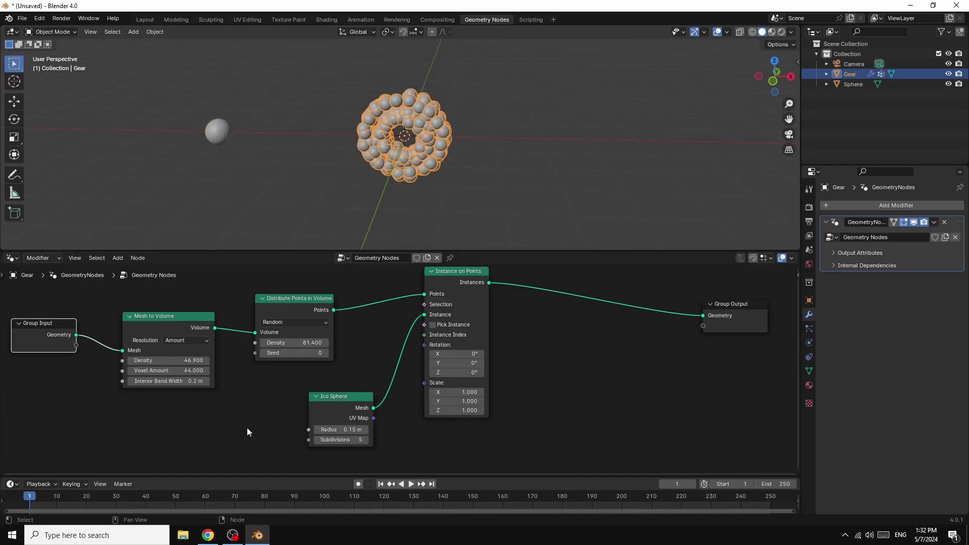
{"action": "left_click_drag", "start_coordinate": [338, 399], "coordinate": [374, 325]}
{"action": "left_click_drag", "start_coordinate": [460, 275], "coordinate": [494, 274]}
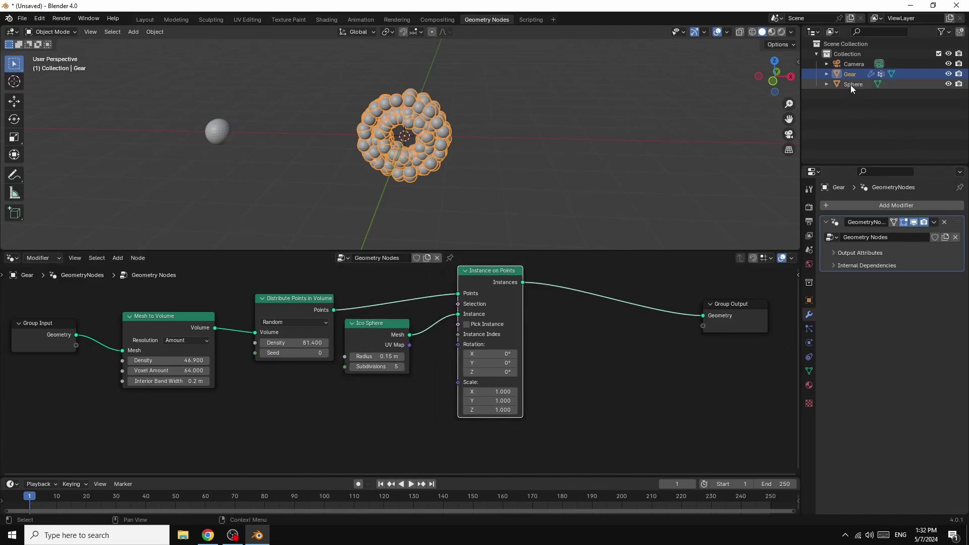
Add an Object Info node for Sphere and link its Location to the Start Location of a new Mesh Line node with count 1
{"action": "left_click_drag", "start_coordinate": [850, 85], "coordinate": [156, 409]}
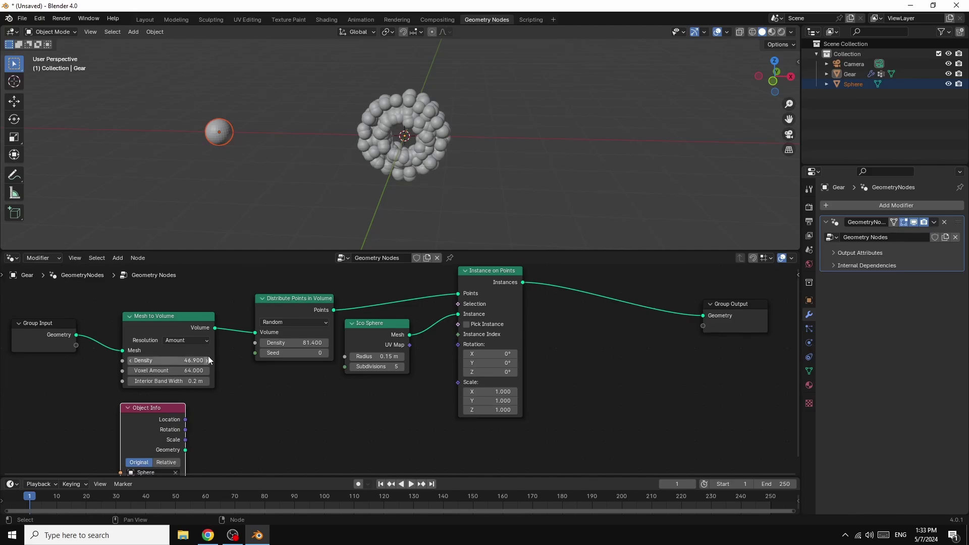
{"action": "left_click", "coordinate": [117, 258]}
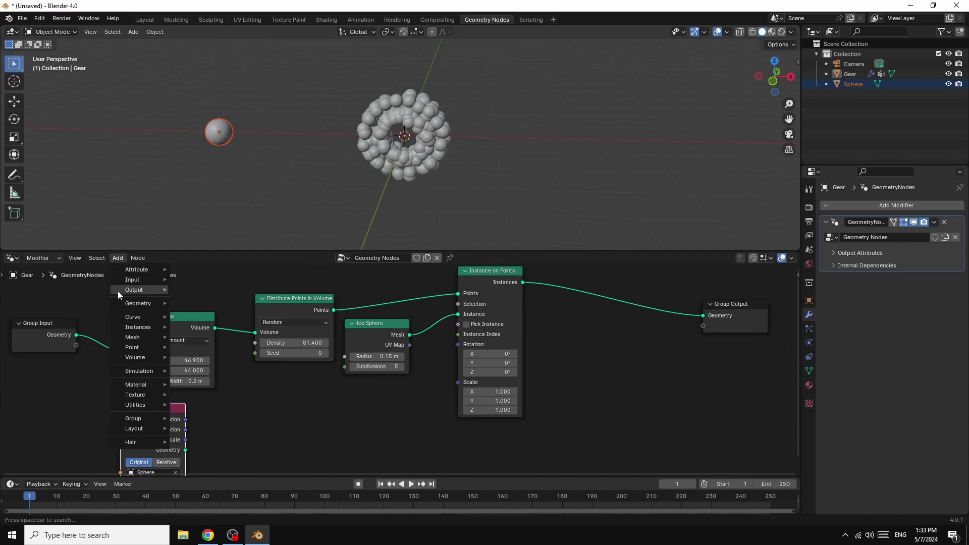
{"action": "mouse_move", "coordinate": [131, 338]}
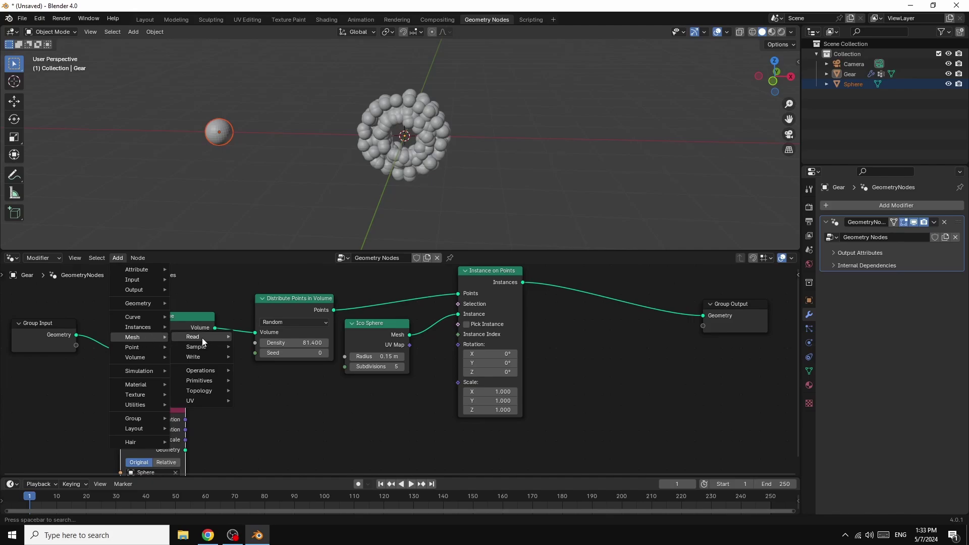
{"action": "mouse_move", "coordinate": [202, 339]}
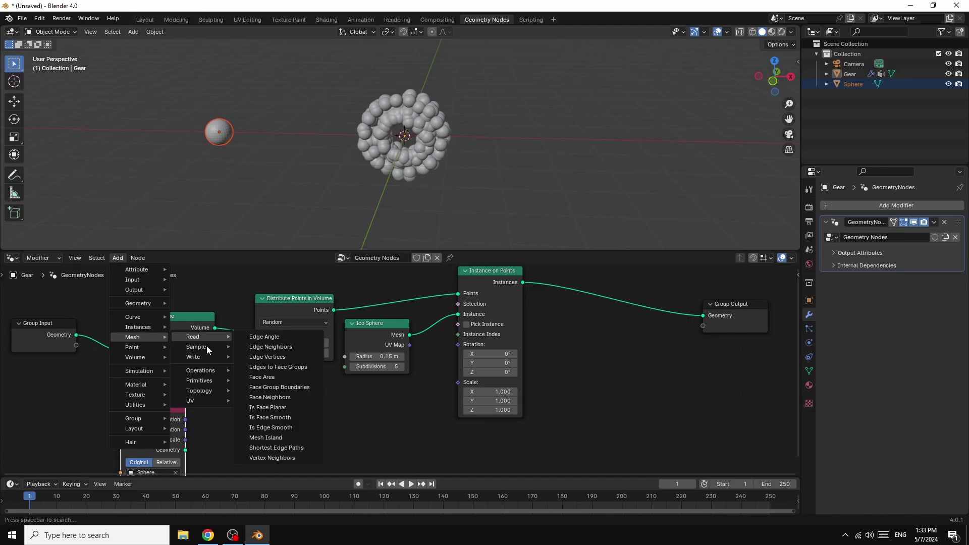
{"action": "mouse_move", "coordinate": [194, 372]}
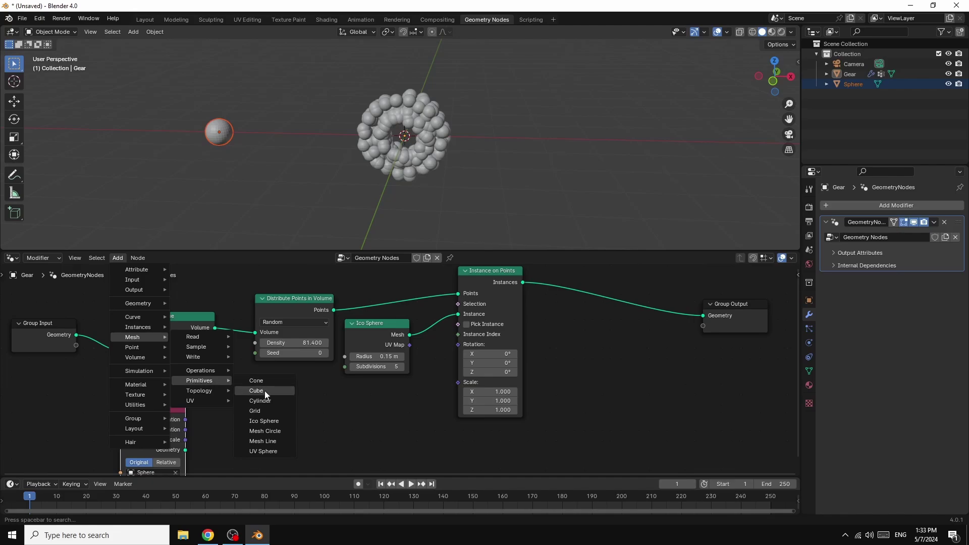
{"action": "left_click", "coordinate": [268, 442]}
{"action": "left_click", "coordinate": [218, 388]}
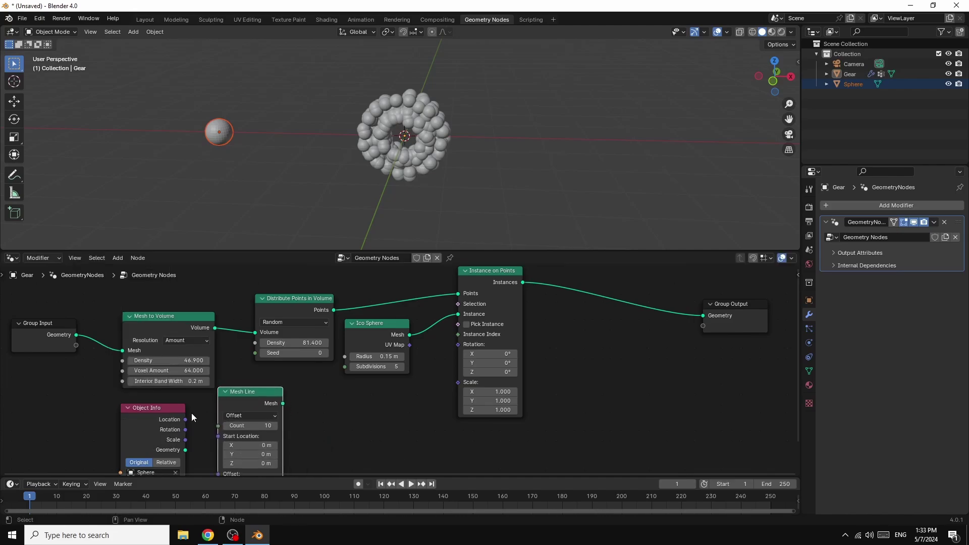
{"action": "left_click_drag", "start_coordinate": [184, 419], "coordinate": [221, 424]}
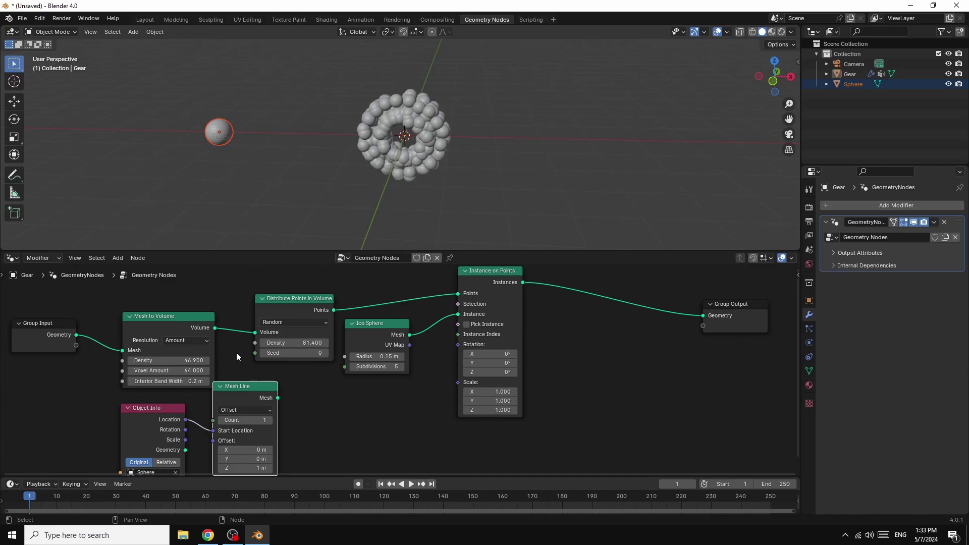
Add a Geometry Proximity node and connect the Mesh Line's Mesh output to its Target
{"action": "left_click", "coordinate": [119, 259]}
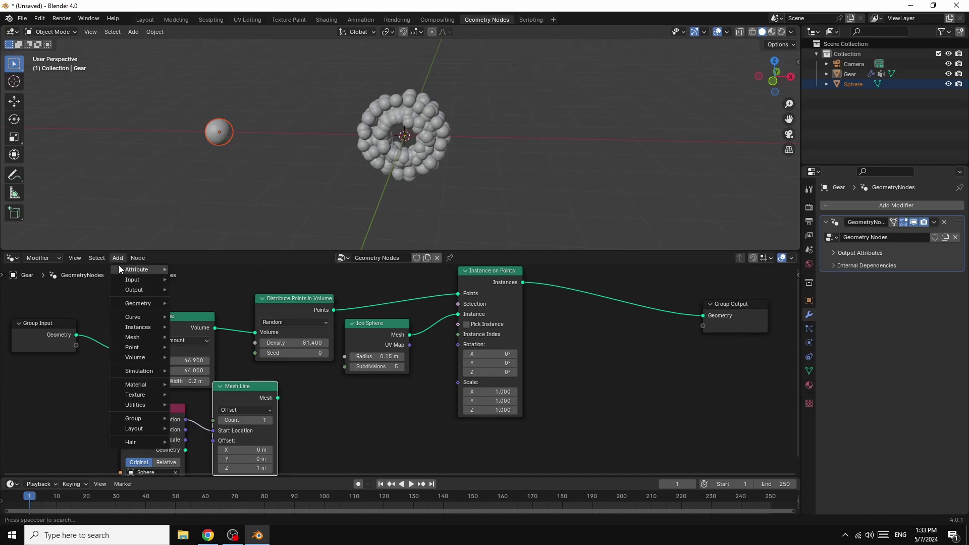
{"action": "mouse_move", "coordinate": [128, 305]}
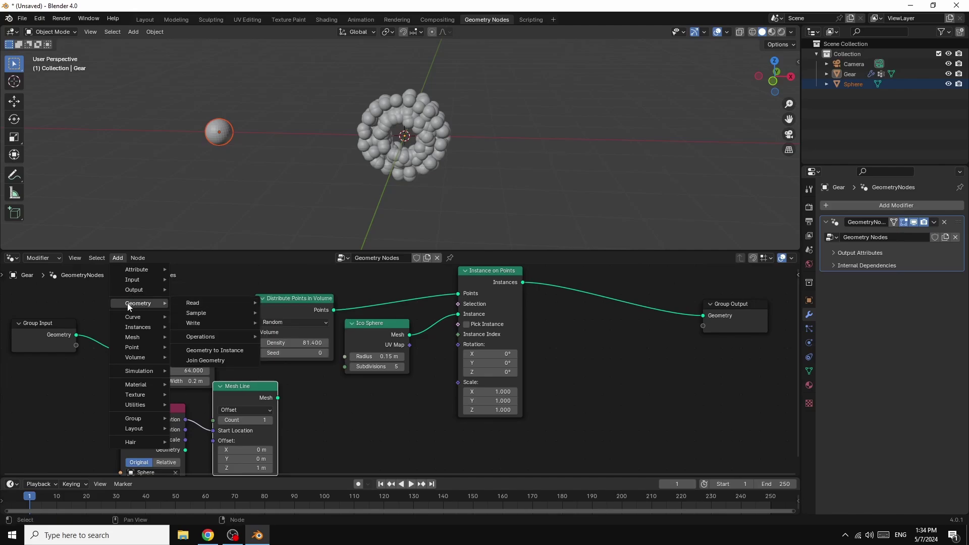
{"action": "mouse_move", "coordinate": [193, 315]}
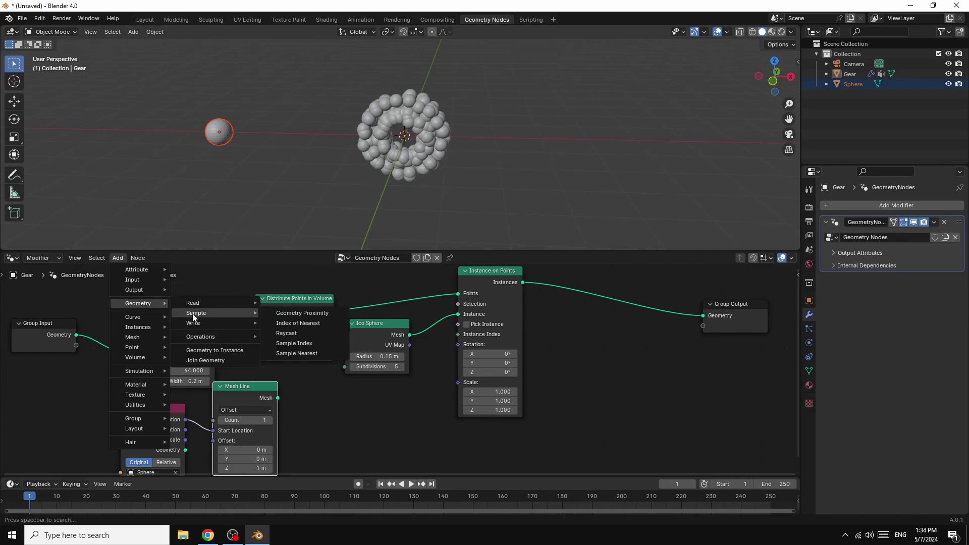
{"action": "left_click", "coordinate": [305, 314]}
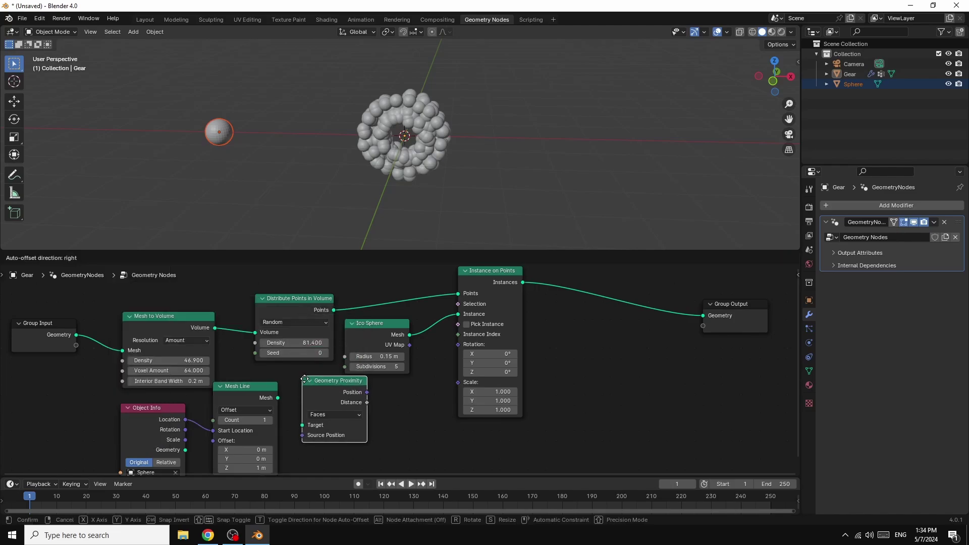
{"action": "left_click", "coordinate": [307, 386]}
{"action": "left_click_drag", "start_coordinate": [277, 398], "coordinate": [306, 430]}
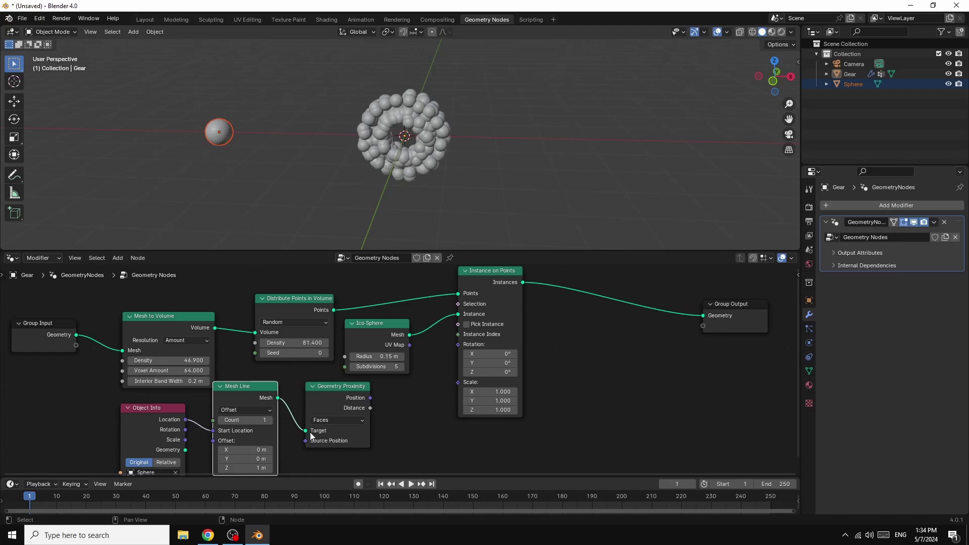
Set Geometry Proximity's target geometry to Points and connect its Distance output to the Scale of Instance on Points
{"action": "left_click", "coordinate": [344, 420]}
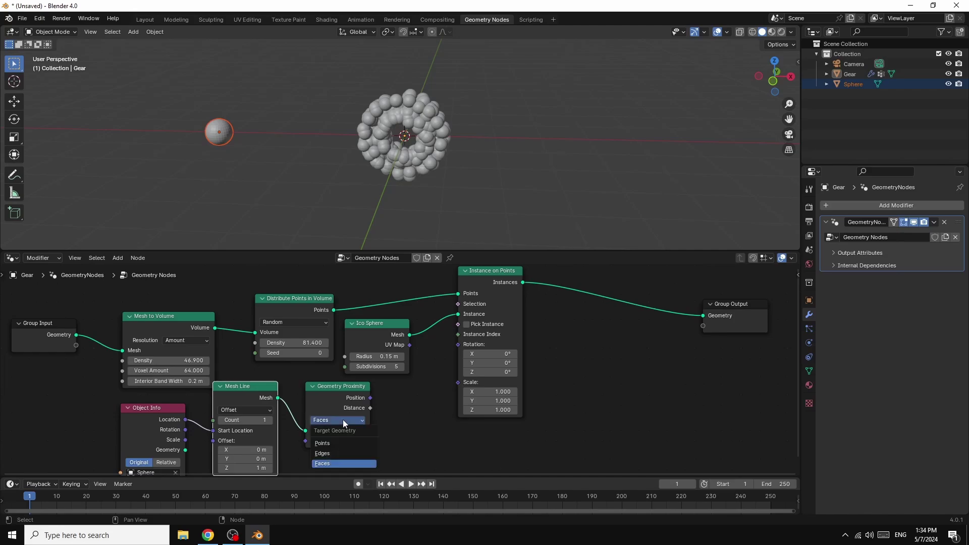
{"action": "left_click", "coordinate": [335, 444]}
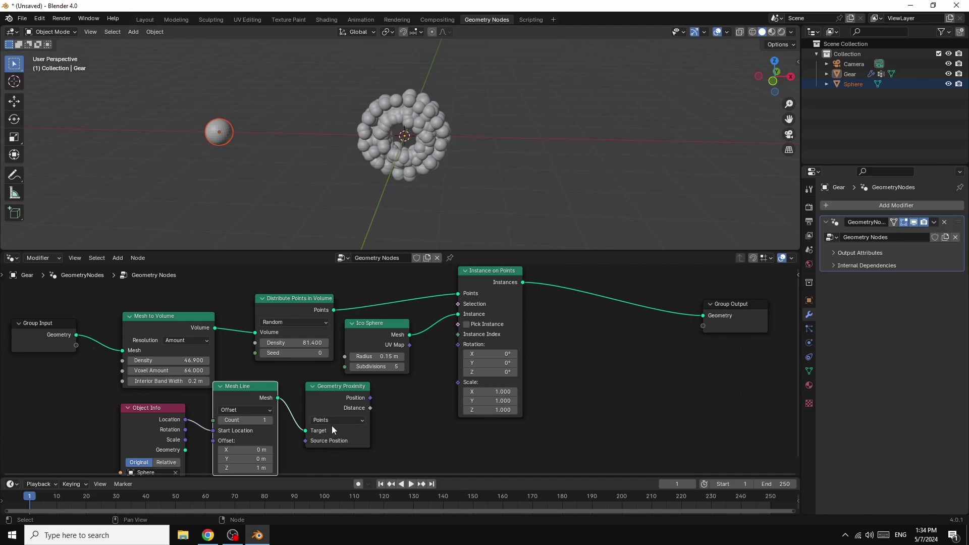
{"action": "left_click", "coordinate": [335, 420]}
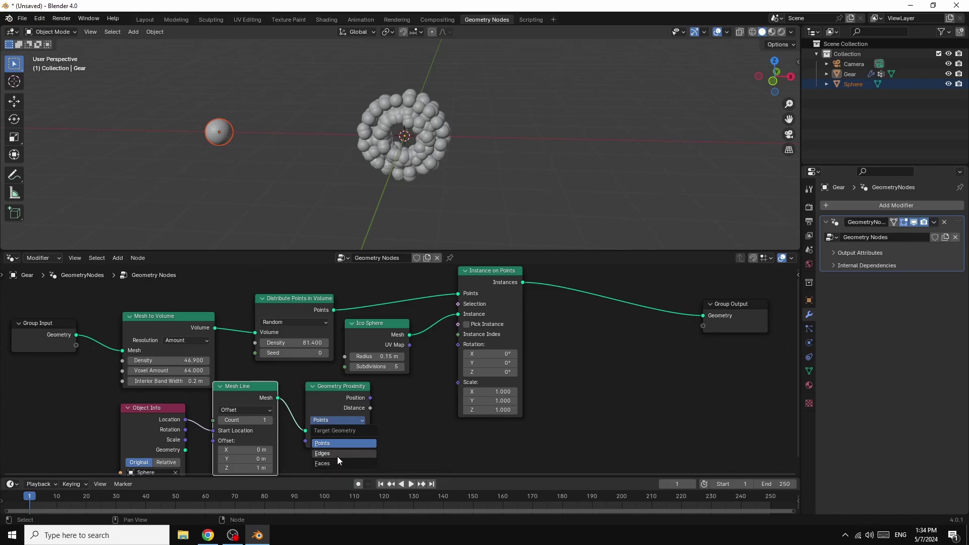
{"action": "left_click", "coordinate": [335, 420]}
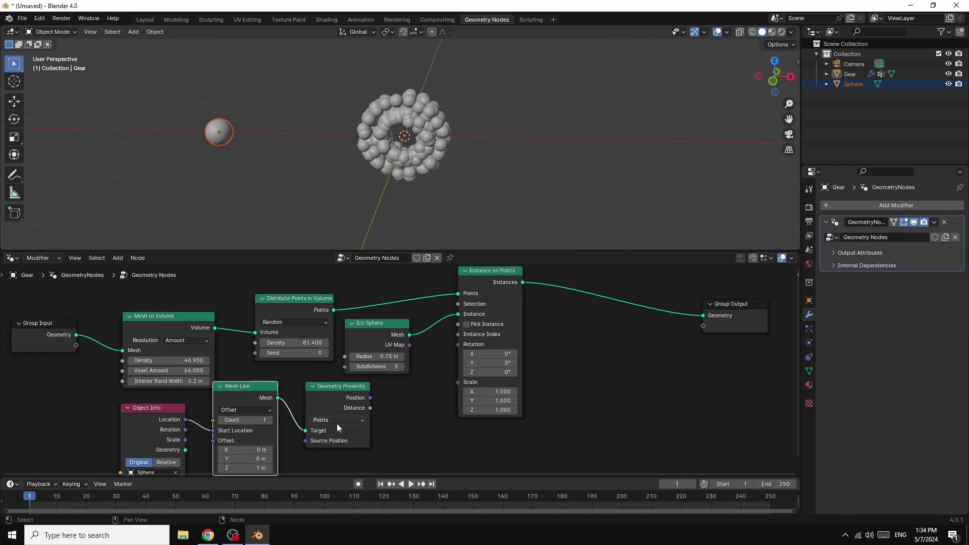
{"action": "left_click_drag", "start_coordinate": [350, 388], "coordinate": [343, 389]}
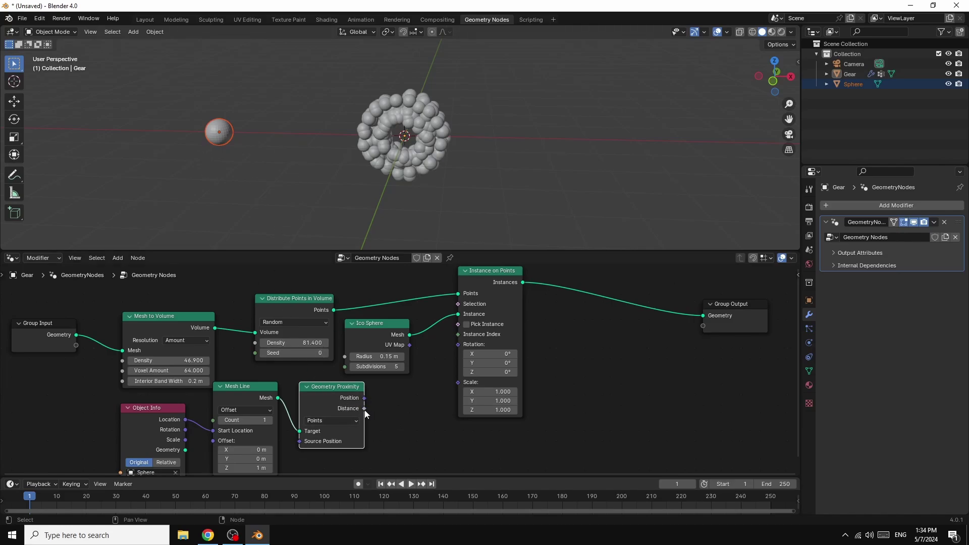
{"action": "left_click_drag", "start_coordinate": [365, 408], "coordinate": [459, 384]}
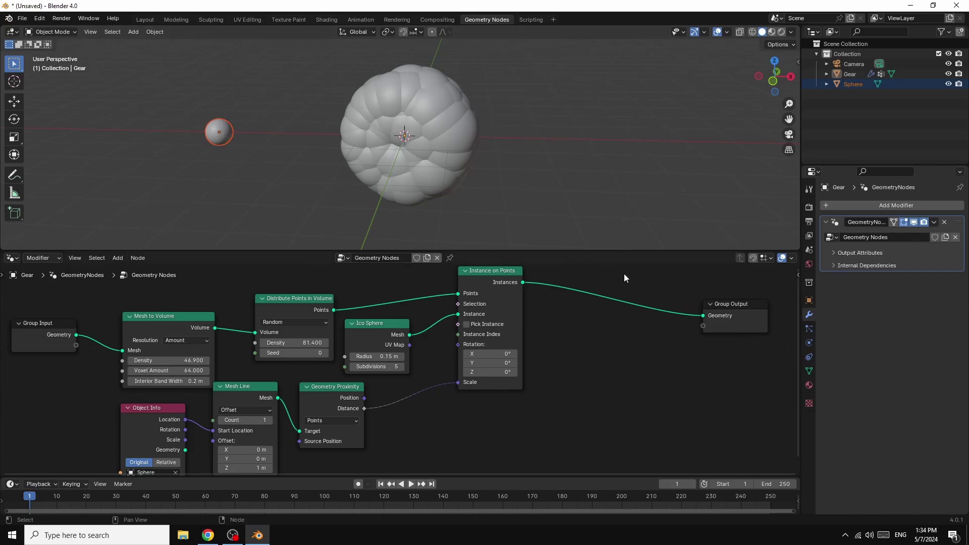
Shift the control sphere along X to test how the instances' scale responds to its distance
{"action": "left_click", "coordinate": [809, 301]}
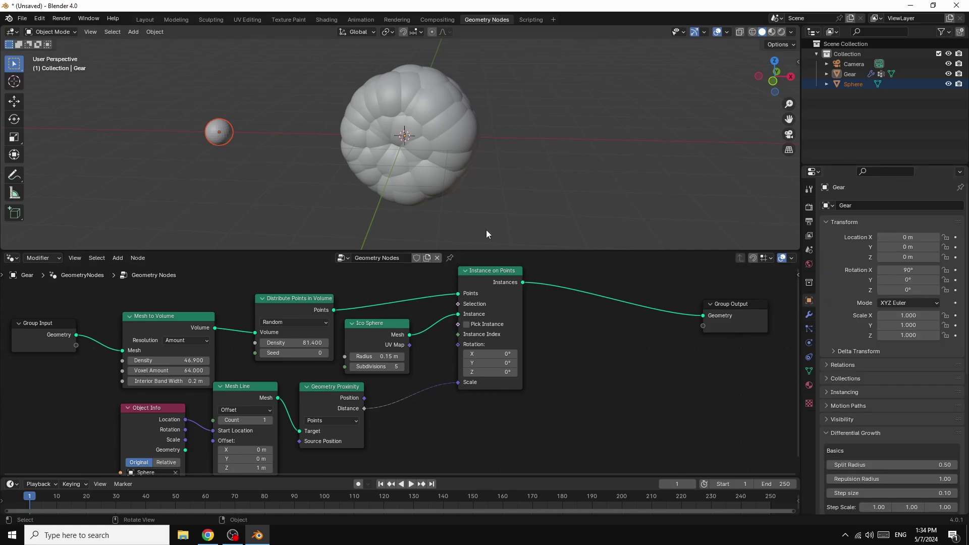
{"action": "left_click", "coordinate": [220, 137]}
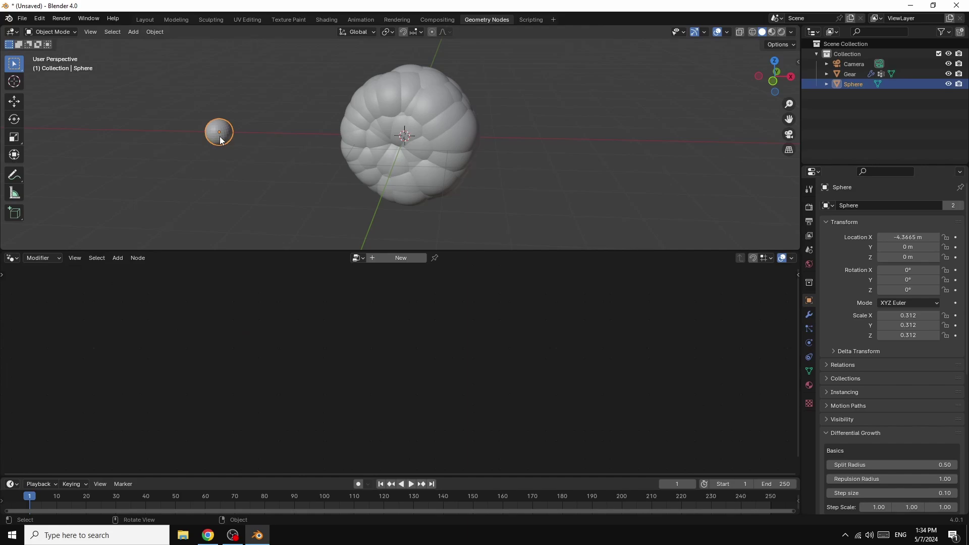
{"action": "left_click_drag", "start_coordinate": [919, 239], "coordinate": [672, 237]}
Select the gear and insert a Map Range node between Geometry Proximity's Distance and the Scale of Instance on Points
{"action": "left_click", "coordinate": [461, 124]}
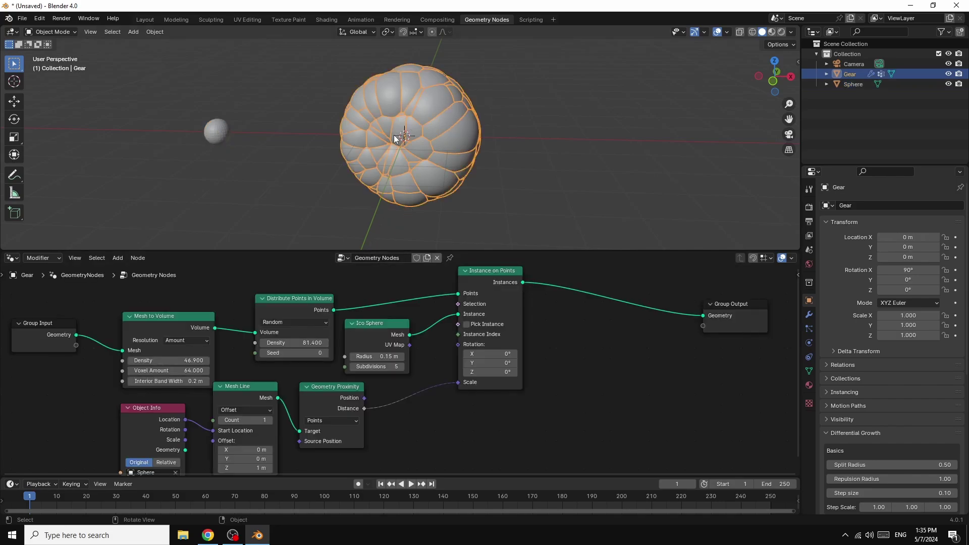
{"action": "left_click", "coordinate": [118, 258]}
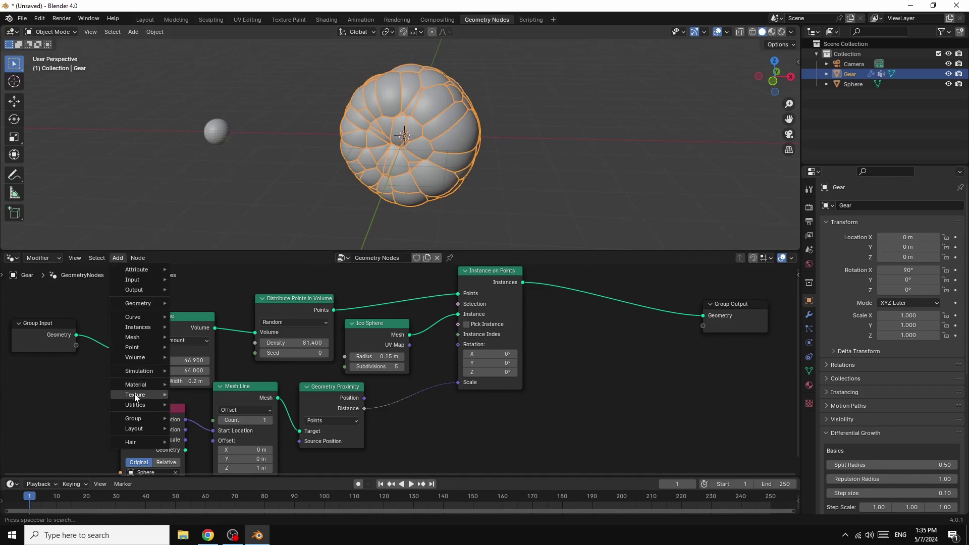
{"action": "mouse_move", "coordinate": [129, 404]}
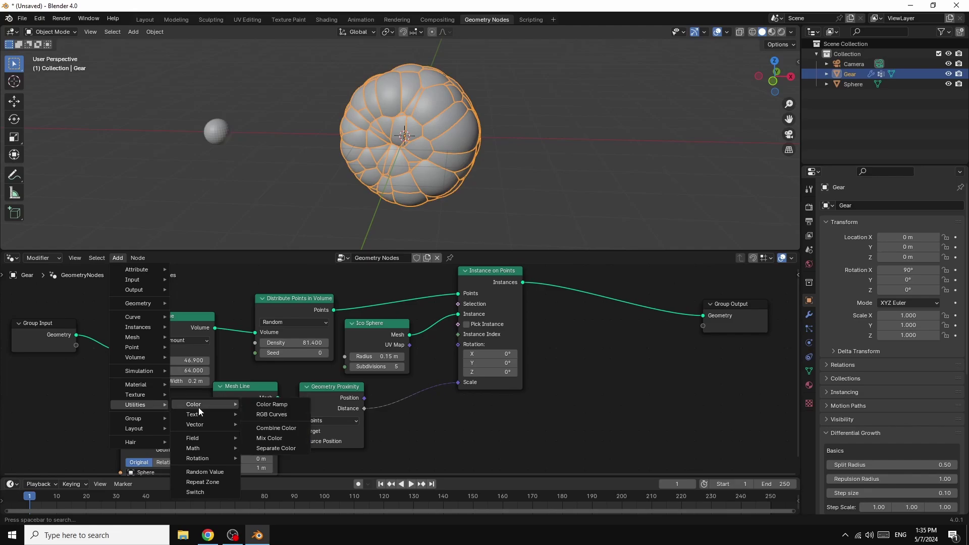
{"action": "mouse_move", "coordinate": [196, 449]}
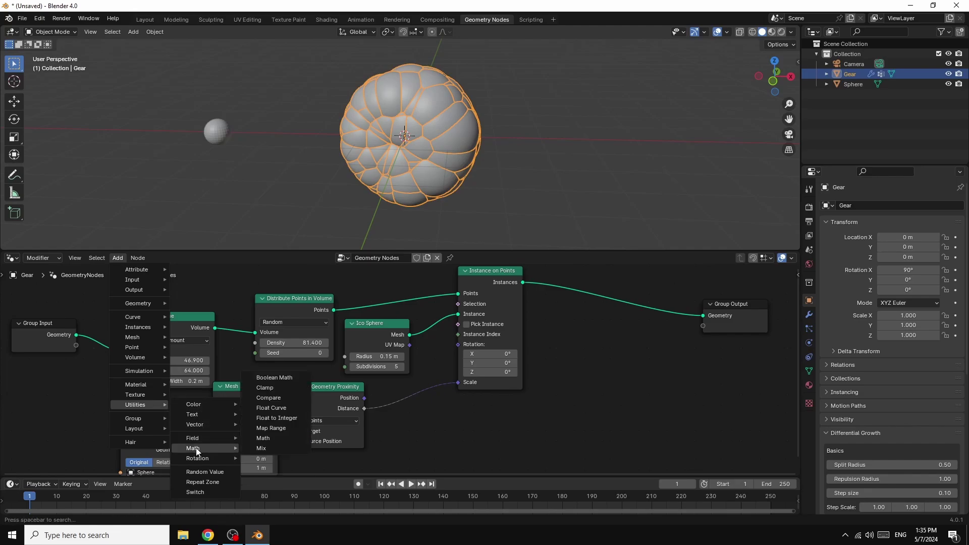
{"action": "left_click", "coordinate": [277, 429]}
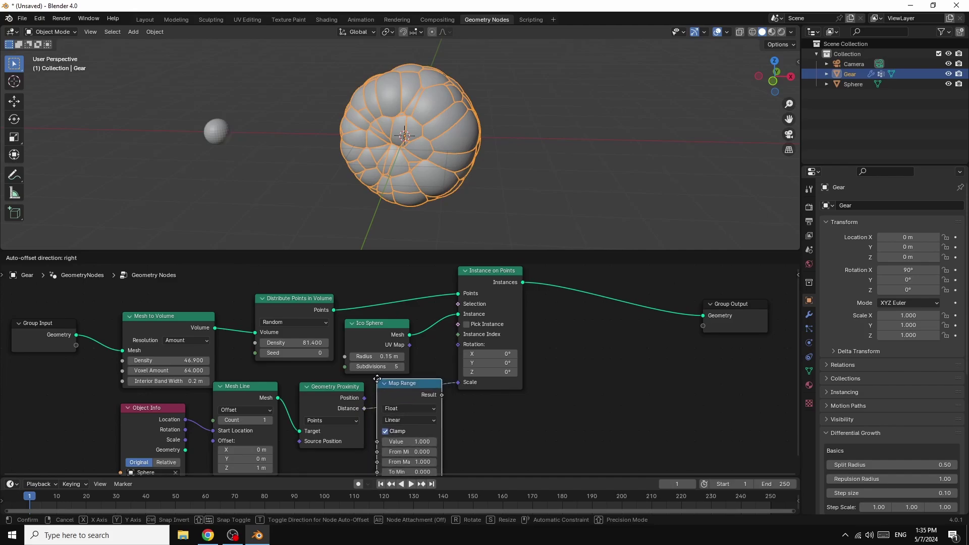
{"action": "left_click", "coordinate": [400, 375]}
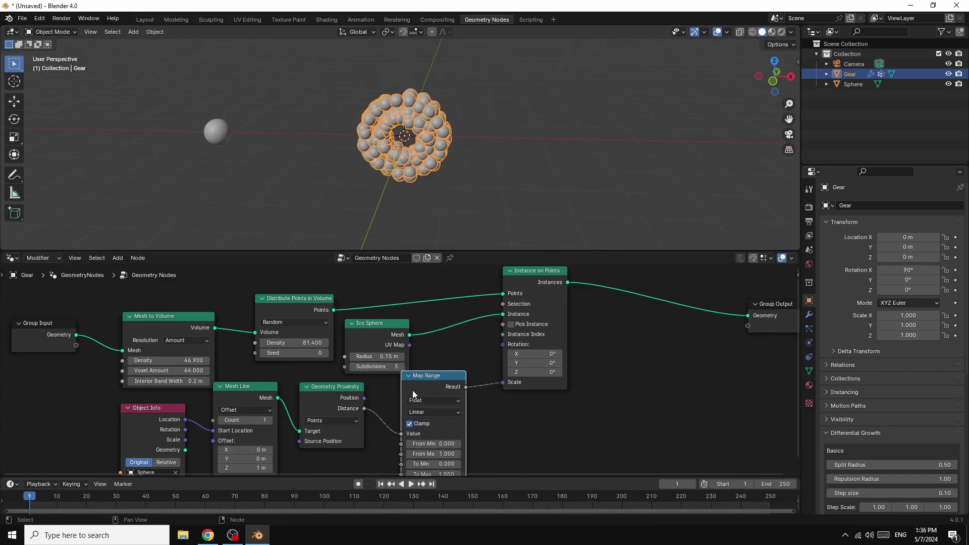
{"action": "left_click_drag", "start_coordinate": [429, 377], "coordinate": [446, 353]}
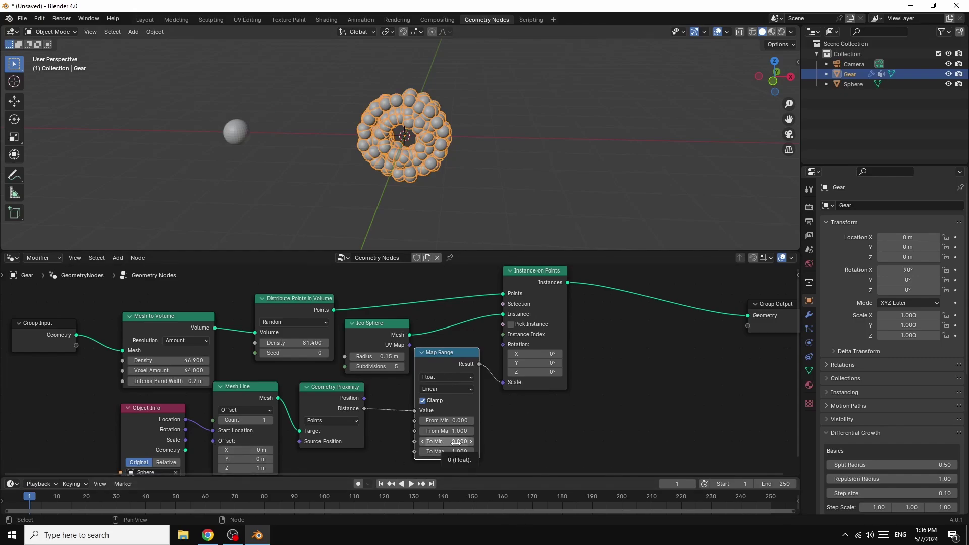
Set the Map Range node's To Min to 1 and To Max to 0 to invert the scaling
{"action": "left_click", "coordinate": [457, 442]}
{"action": "type", "text": "1"}
{"action": "key", "text": "Return"}
{"action": "left_click", "coordinate": [457, 451]}
{"action": "type", "text": "0"}
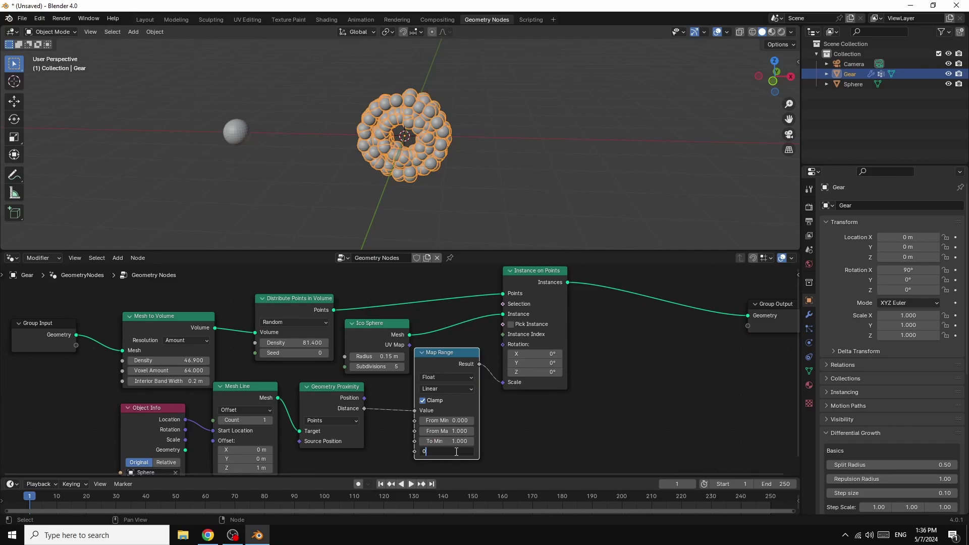
{"action": "key", "text": "Return"}
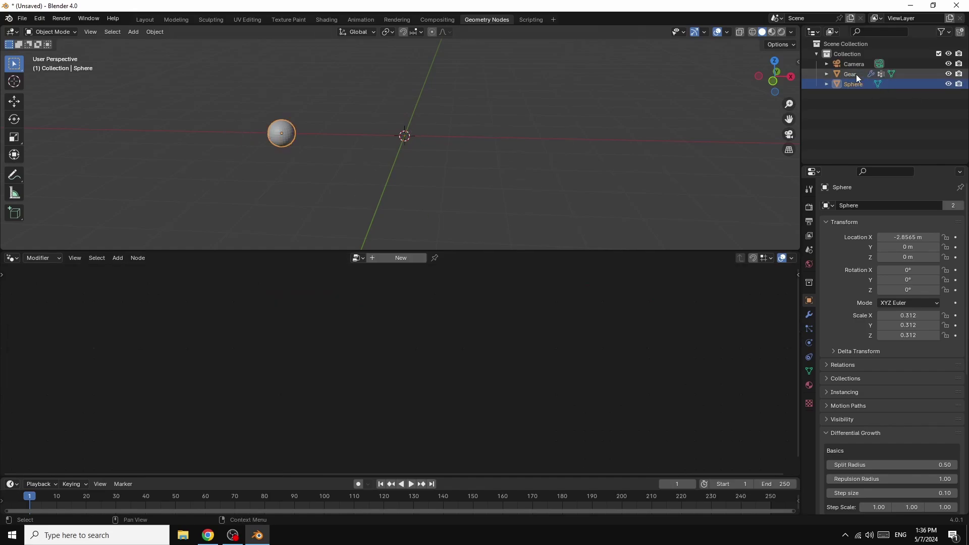
Move the control sphere to about -1.85 m on X and insert location keyframes at frame 1
{"action": "left_click", "coordinate": [853, 74]}
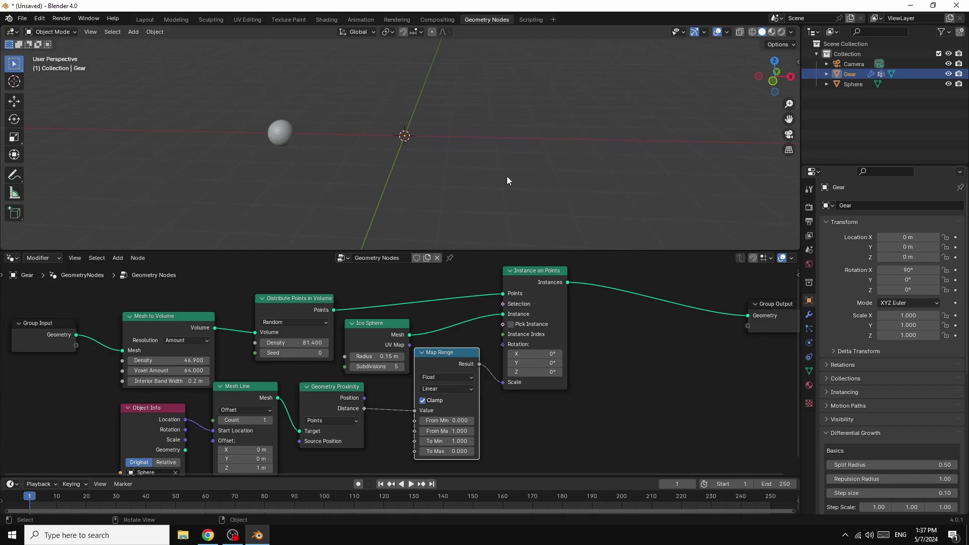
{"action": "left_click", "coordinate": [281, 132]}
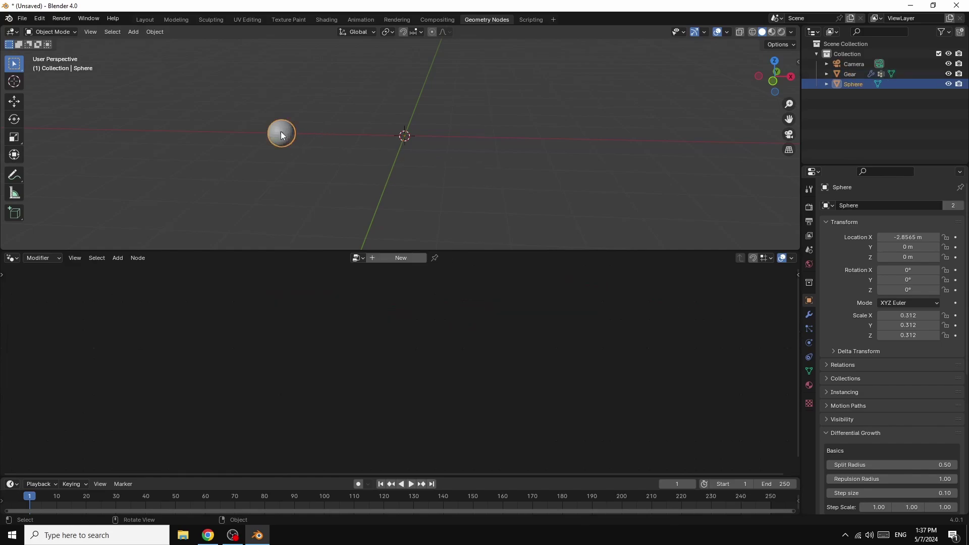
{"action": "left_click_drag", "start_coordinate": [909, 238], "coordinate": [936, 237]}
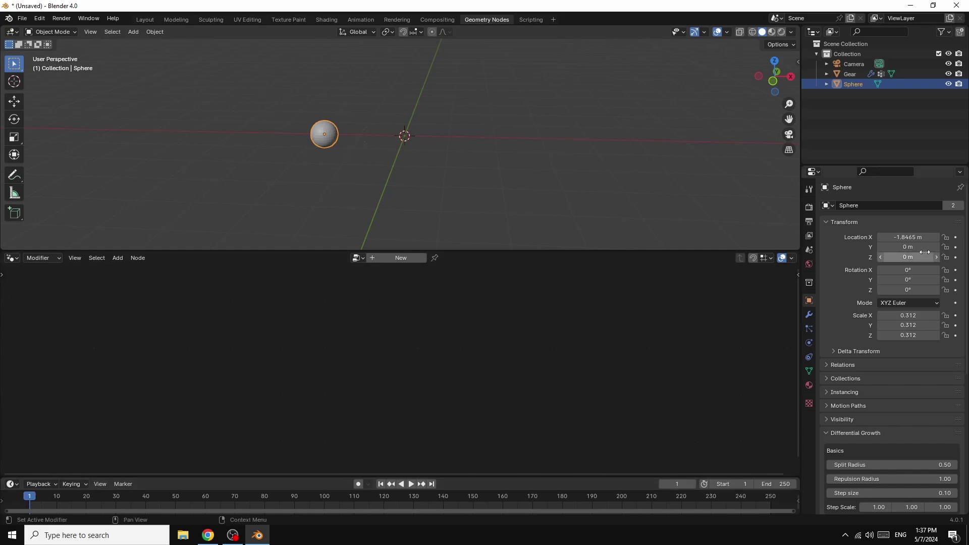
{"action": "right_click", "coordinate": [909, 238]}
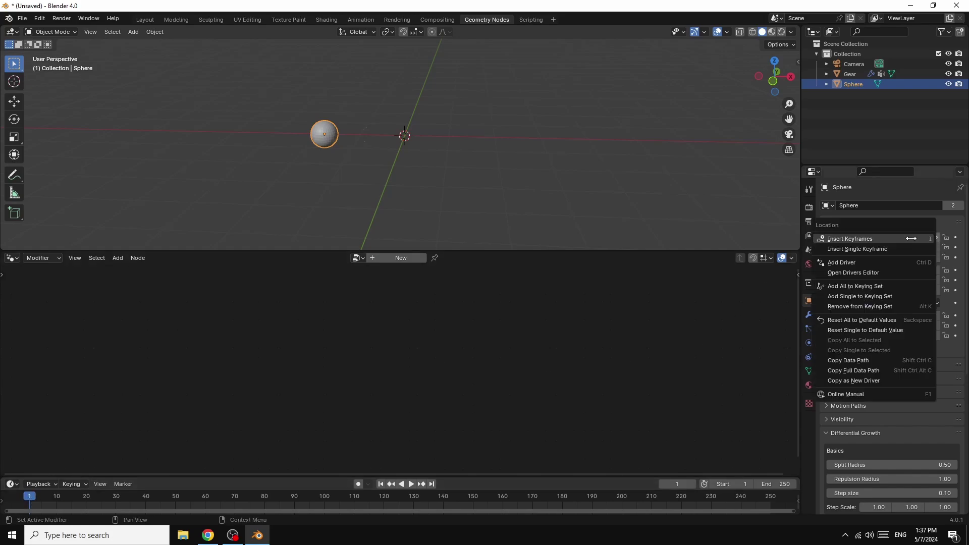
{"action": "left_click", "coordinate": [880, 241]}
Set the end frame to 120 and keyframe the sphere's location there with X at about 1.89 m
{"action": "left_click", "coordinate": [777, 485]}
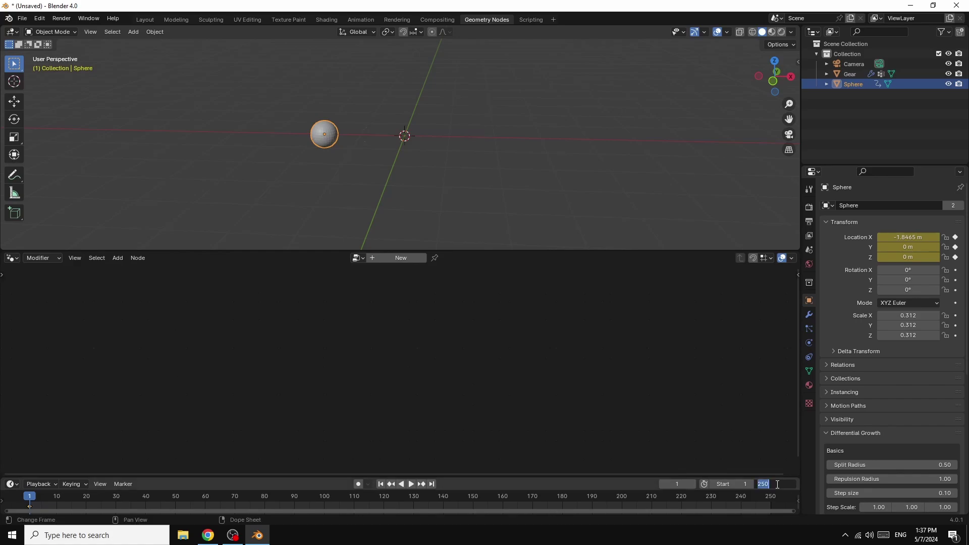
{"action": "type", "text": "120"}
{"action": "left_click", "coordinate": [432, 484]}
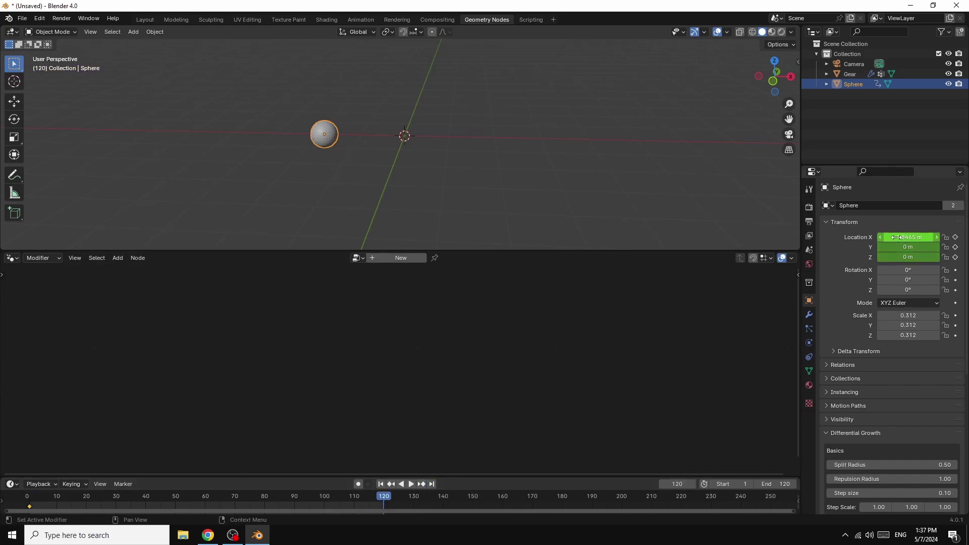
{"action": "left_click_drag", "start_coordinate": [896, 238], "coordinate": [968, 237]}
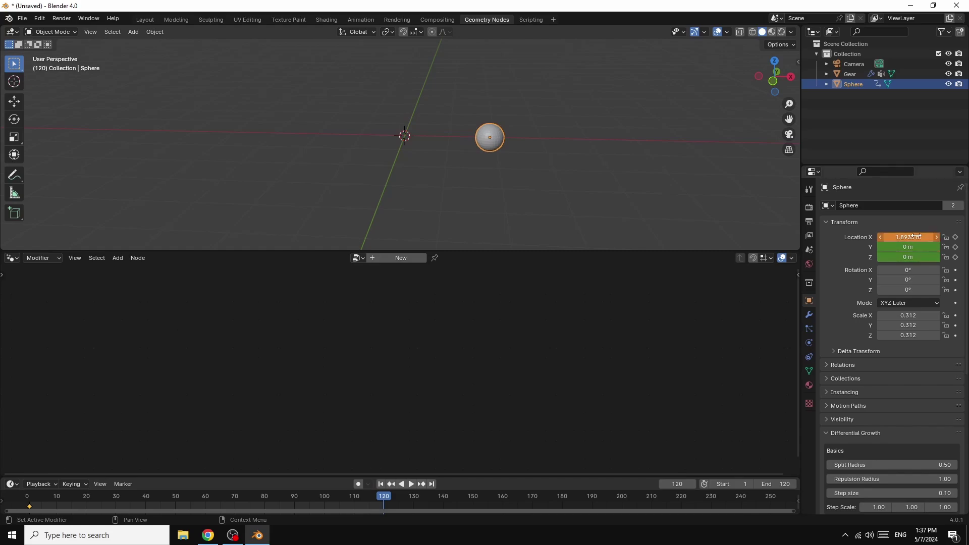
{"action": "right_click", "coordinate": [913, 237]}
{"action": "left_click", "coordinate": [883, 241]}
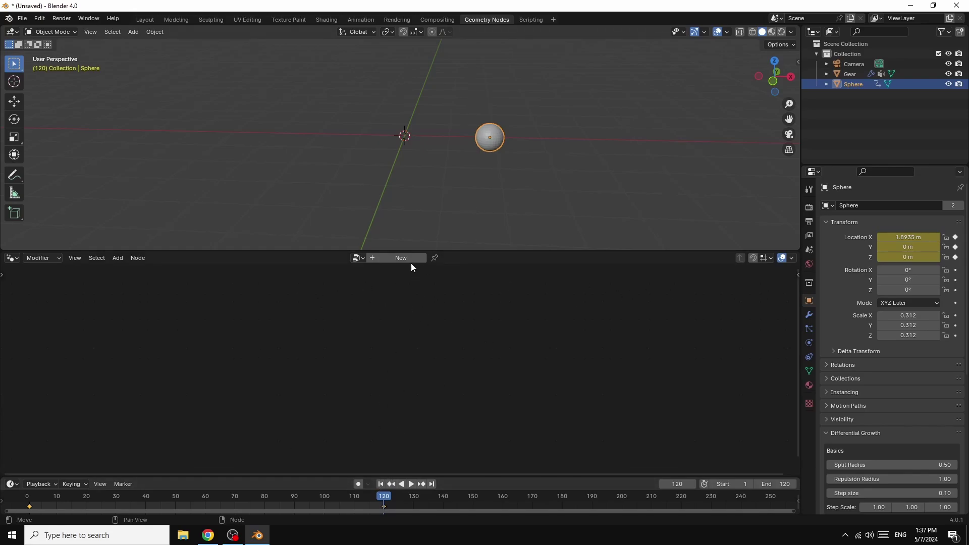
Select the gear and hide the control sphere in both the viewport and renders
{"action": "left_click", "coordinate": [849, 72]}
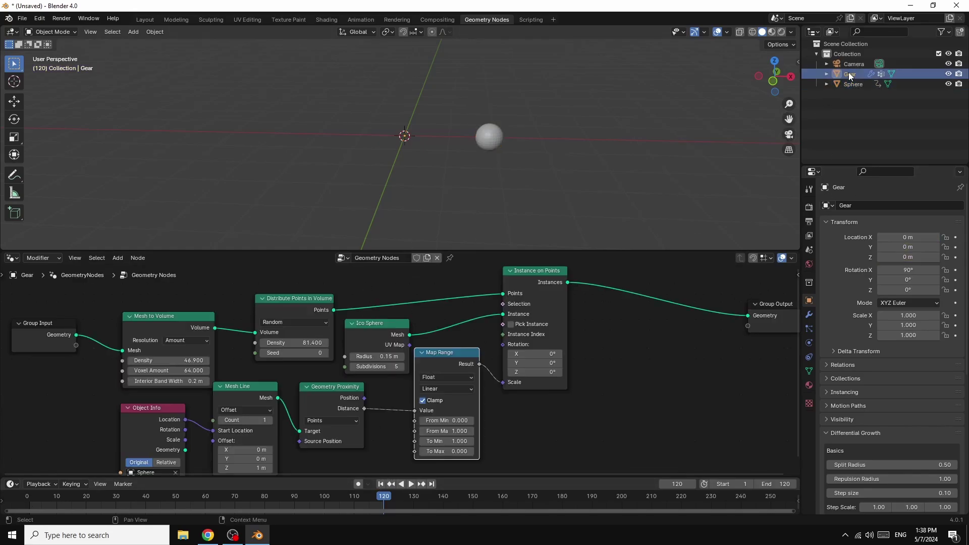
{"action": "left_click", "coordinate": [949, 84]}
{"action": "left_click", "coordinate": [959, 84]}
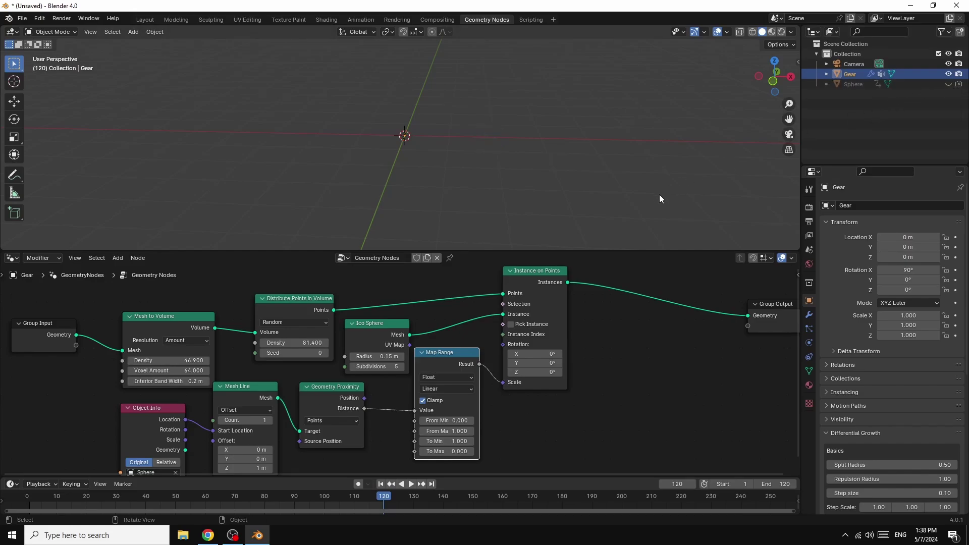
Set Mesh to Volume's Density to about 66.2 and scrub the timeline to frame 92 to check the animation
{"action": "left_click_drag", "start_coordinate": [380, 502], "coordinate": [235, 504]}
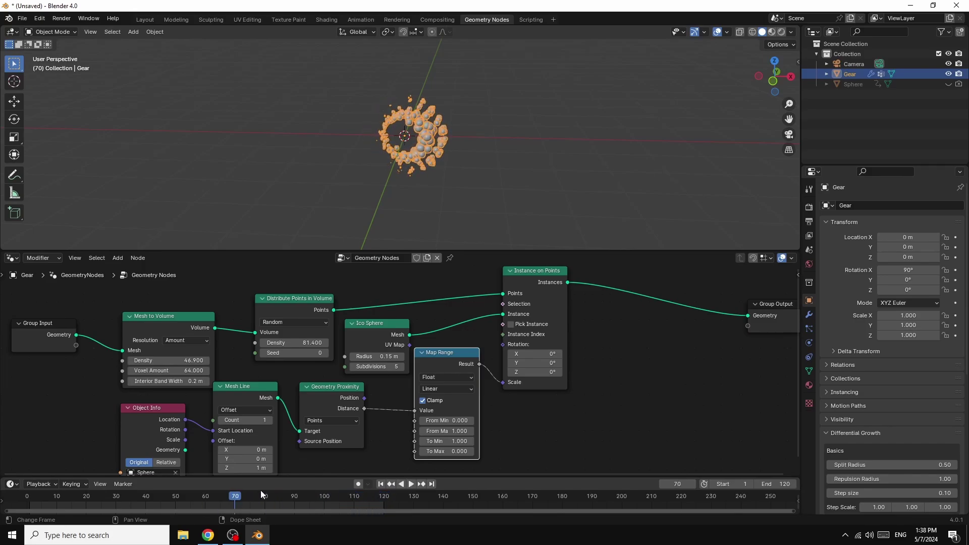
{"action": "scroll", "coordinate": [676, 418], "scroll_direction": "up", "scroll_amount": 2}
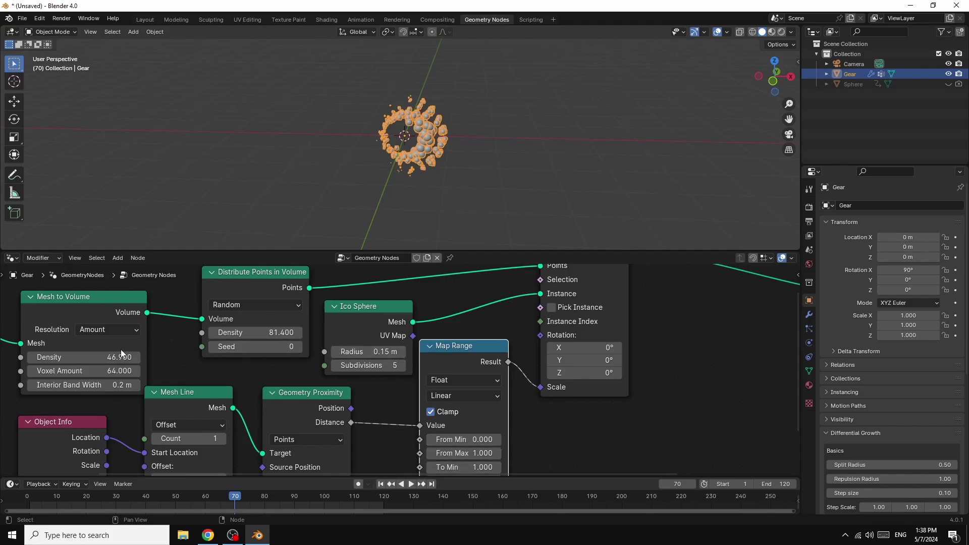
{"action": "left_click_drag", "start_coordinate": [99, 358], "coordinate": [197, 358]}
{"action": "left_click_drag", "start_coordinate": [326, 499], "coordinate": [299, 519]}
{"action": "key", "text": "Home"}
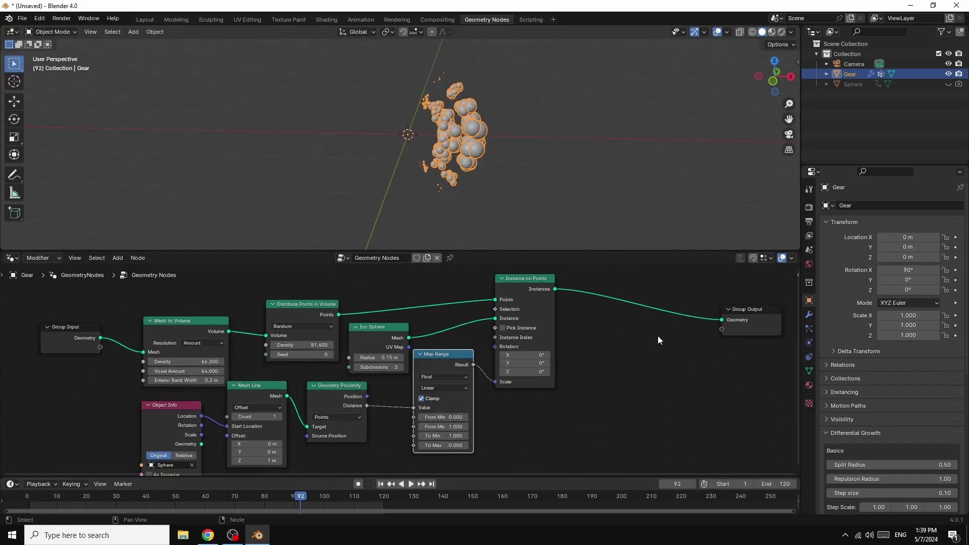
Space out the lower row of nodes, set Object Info to Relative, and scrub the animation to frame 77
{"action": "left_click_drag", "start_coordinate": [429, 356], "coordinate": [429, 367]}
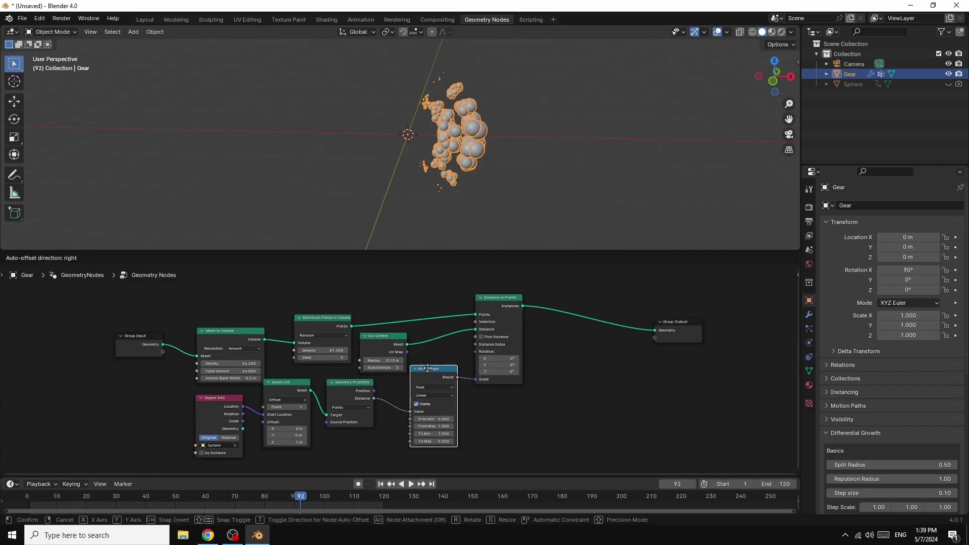
{"action": "left_click_drag", "start_coordinate": [349, 387], "coordinate": [350, 394]}
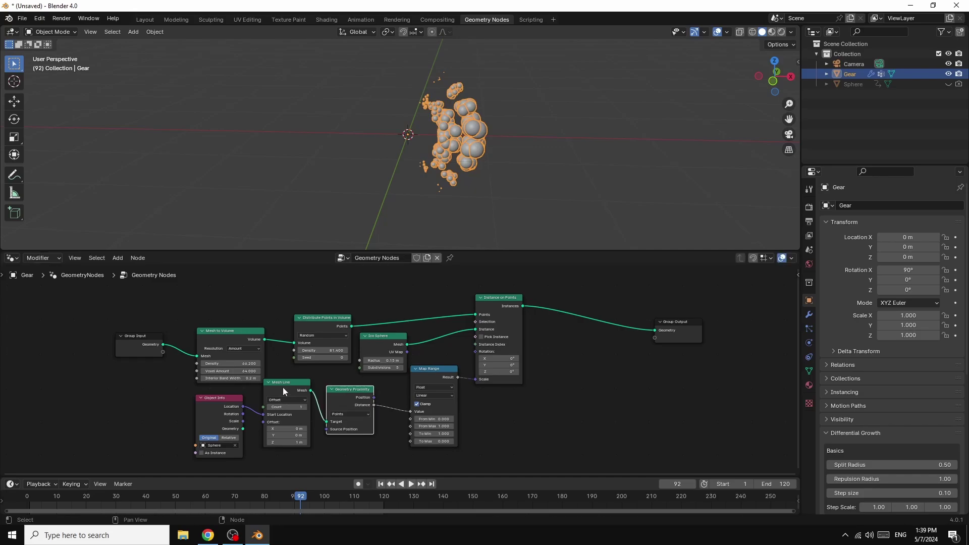
{"action": "left_click_drag", "start_coordinate": [282, 391], "coordinate": [284, 394]}
{"action": "left_click_drag", "start_coordinate": [217, 404], "coordinate": [198, 404]}
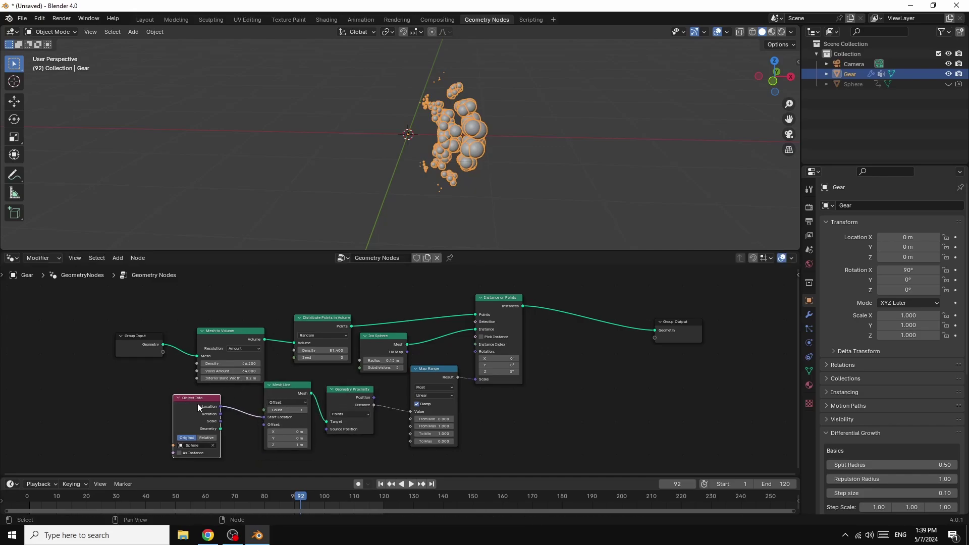
{"action": "left_click", "coordinate": [207, 438]}
{"action": "left_click_drag", "start_coordinate": [297, 496], "coordinate": [256, 497]}
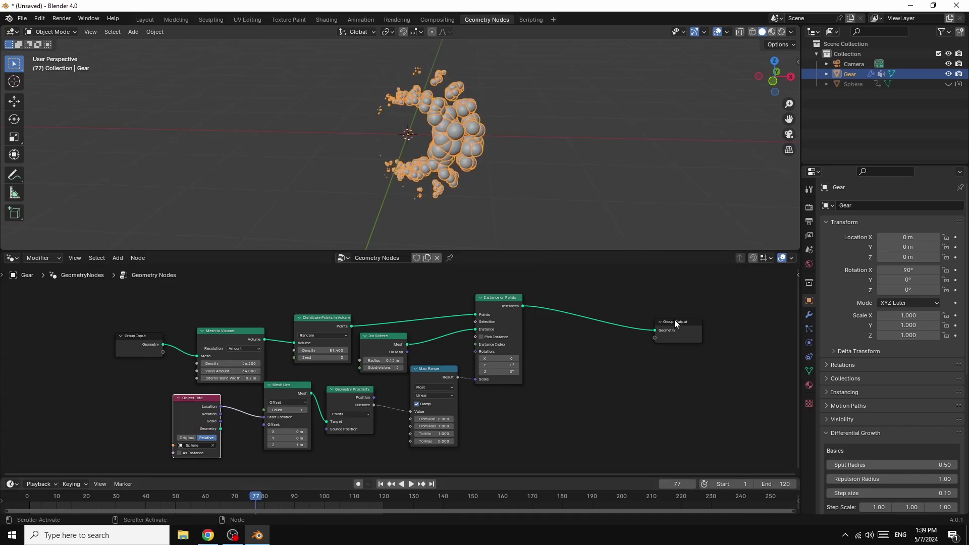
Move Group Output, Instance on Points and Group Input apart to free space before the output
{"action": "left_click_drag", "start_coordinate": [674, 320], "coordinate": [709, 310]}
{"action": "left_click_drag", "start_coordinate": [493, 304], "coordinate": [498, 324]}
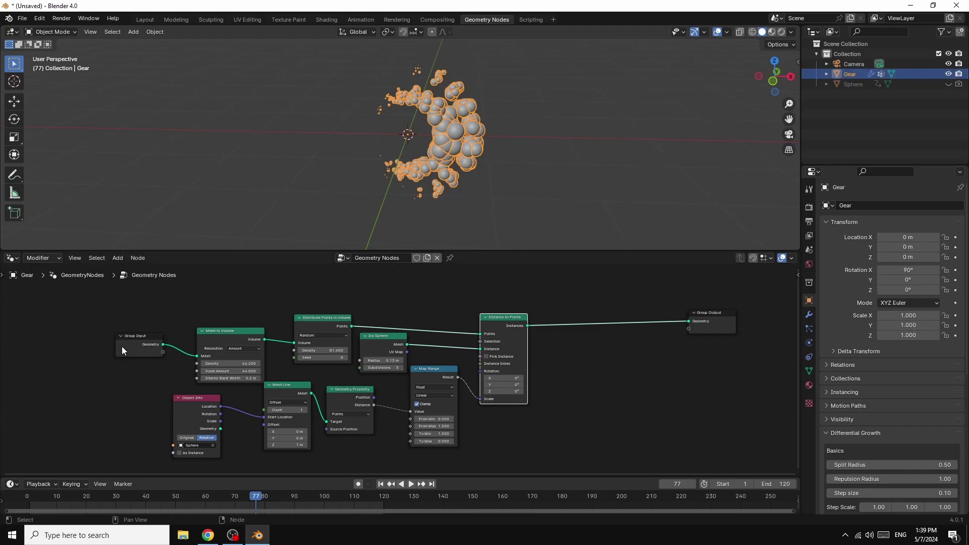
{"action": "left_click_drag", "start_coordinate": [129, 336], "coordinate": [82, 333]}
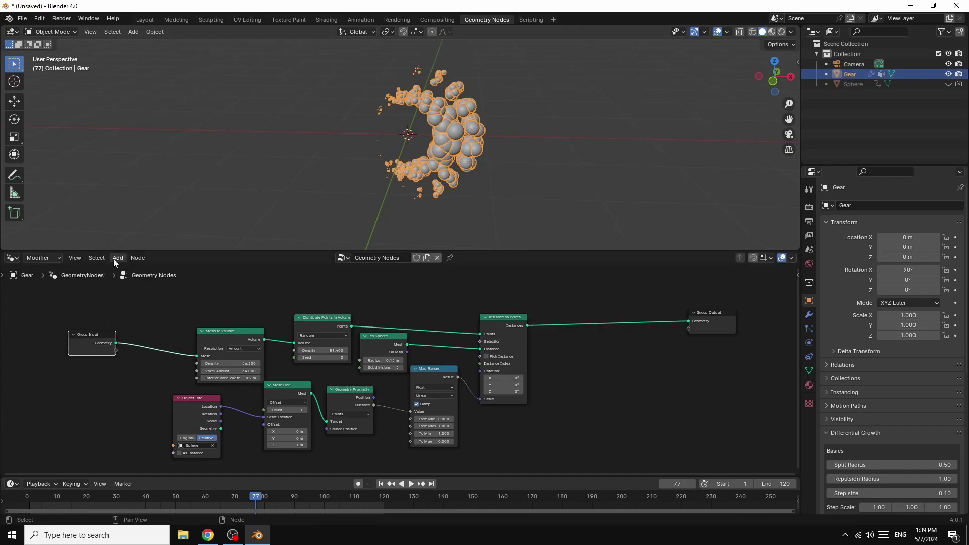
Insert a Join Geometry node between Instance on Points and Group Output, and link Group Input's Geometry into it
{"action": "left_click", "coordinate": [117, 256]}
{"action": "mouse_move", "coordinate": [132, 305]}
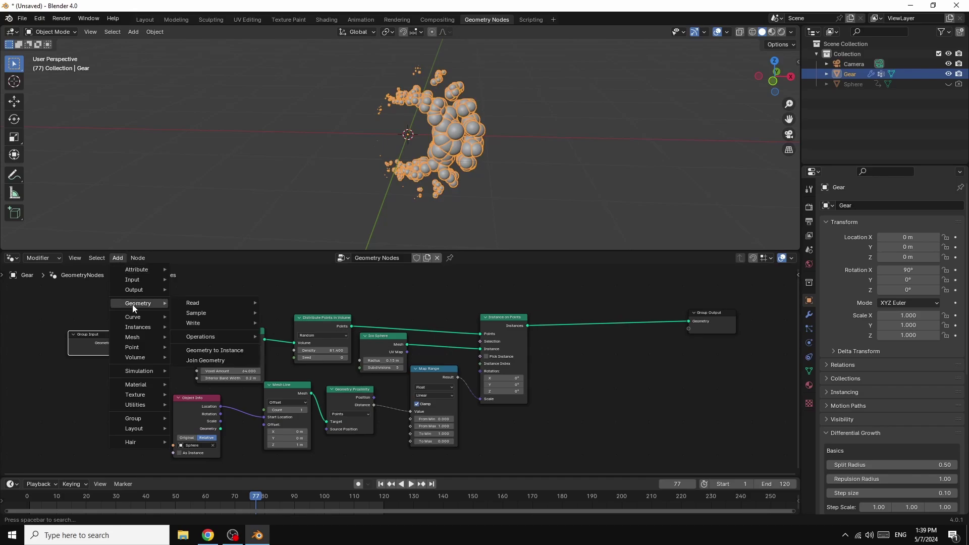
{"action": "left_click", "coordinate": [205, 359]}
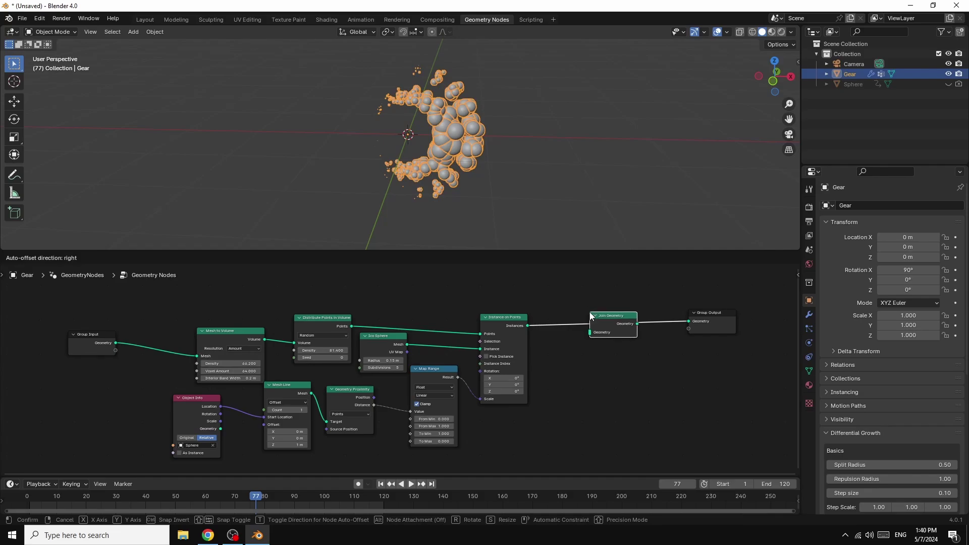
{"action": "left_click", "coordinate": [592, 315]}
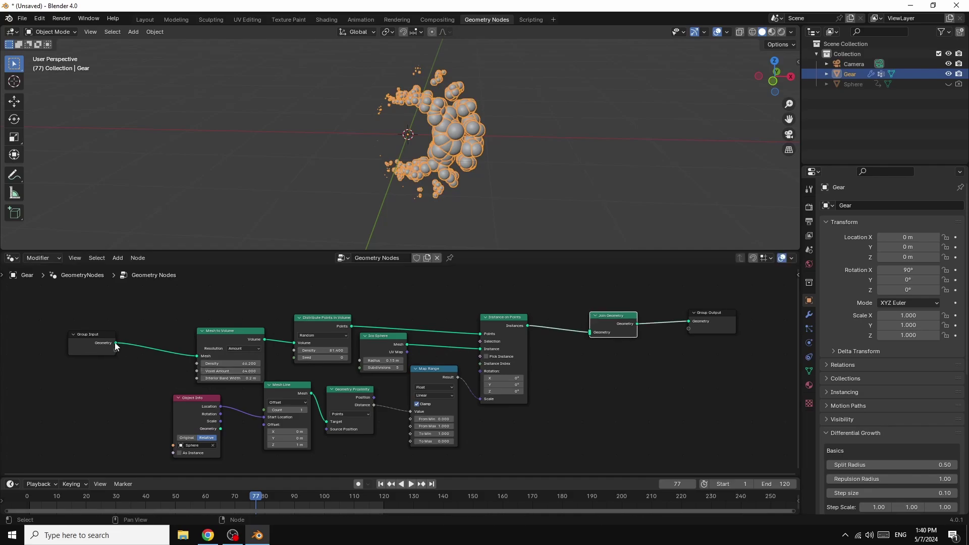
{"action": "left_click_drag", "start_coordinate": [116, 344], "coordinate": [590, 333]}
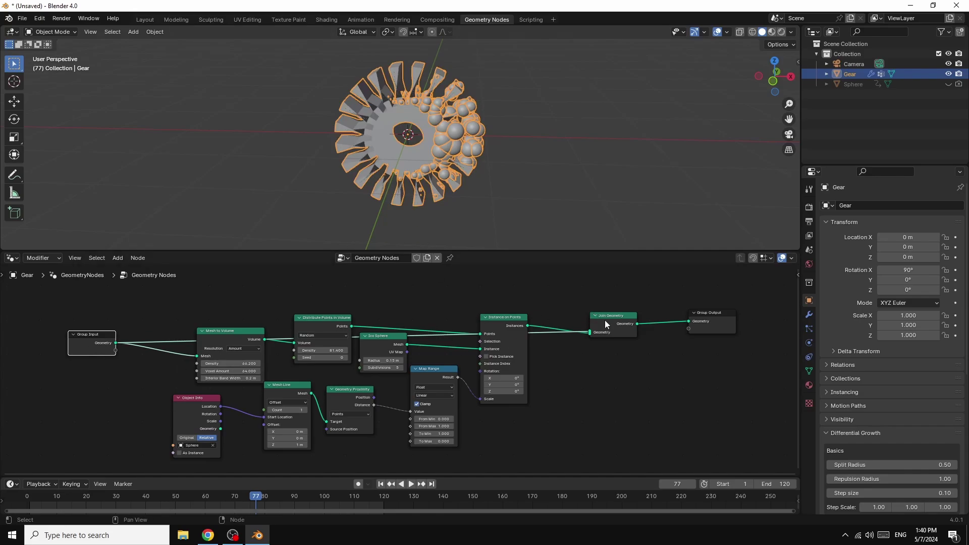
{"action": "left_click_drag", "start_coordinate": [604, 317], "coordinate": [612, 316]}
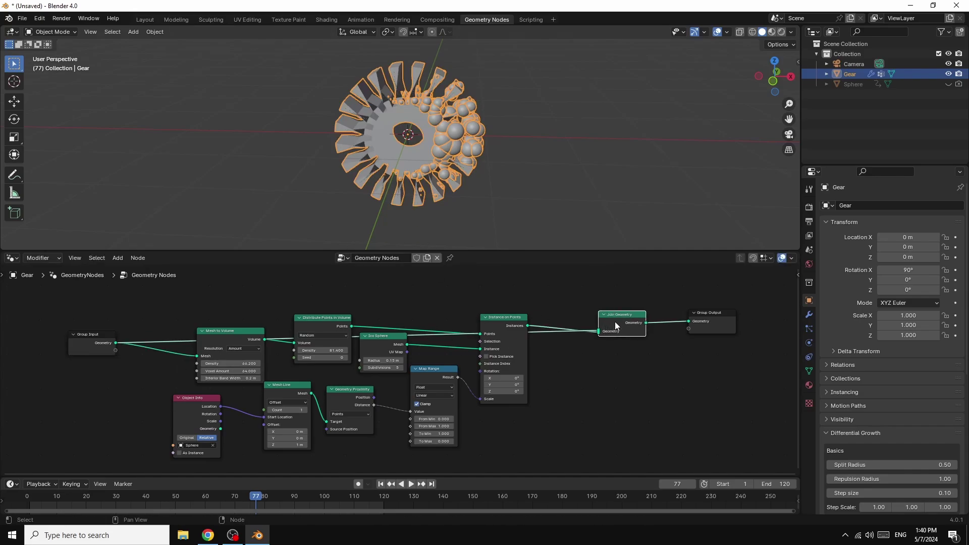
Shift Group Output away from Join Geometry, then preview the animation and scrub the timeline to frame 58
{"action": "left_click_drag", "start_coordinate": [708, 312], "coordinate": [721, 310]}
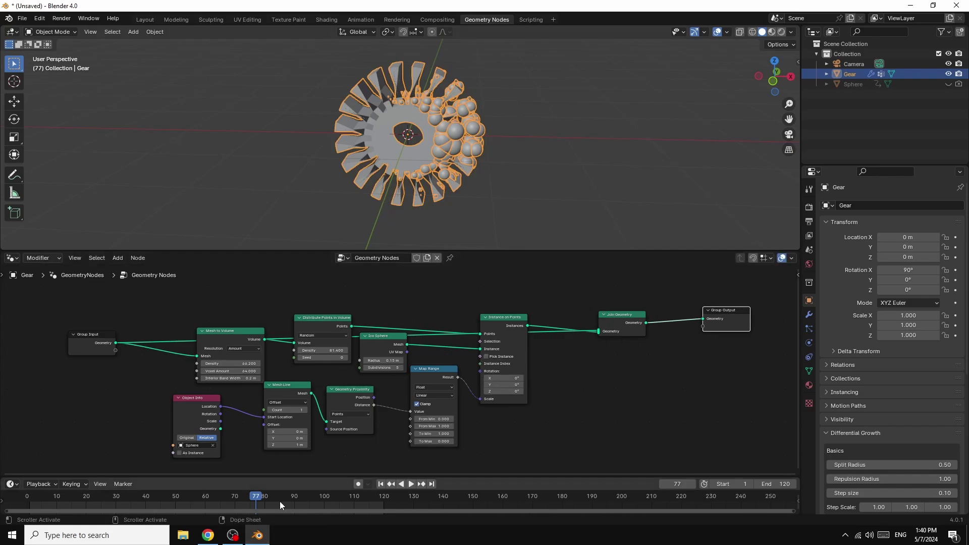
{"action": "mouse_move", "coordinate": [255, 499]}
{"action": "left_mouse_down"}
{"action": "mouse_move", "coordinate": [132, 502]}
{"action": "mouse_move", "coordinate": [258, 504]}
{"action": "left_mouse_up"}
{"action": "key", "text": "space"}
{"action": "left_click_drag", "start_coordinate": [264, 502], "coordinate": [199, 499]}
Spread apart Join Geometry, Instance on Points and Group Output to make room for nodes before the join
{"action": "left_click_drag", "start_coordinate": [607, 321], "coordinate": [620, 341]}
{"action": "left_click_drag", "start_coordinate": [510, 319], "coordinate": [499, 304]}
{"action": "left_click_drag", "start_coordinate": [713, 313], "coordinate": [726, 313]}
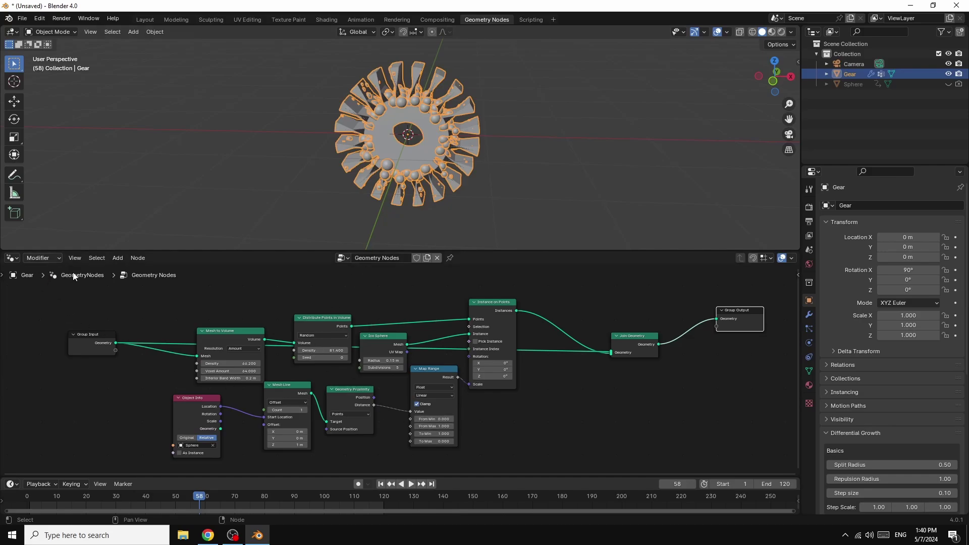
Insert a Set Material node on the link from Group Input to Join Geometry, and shift Join Geometry clear of it
{"action": "left_click", "coordinate": [115, 259]}
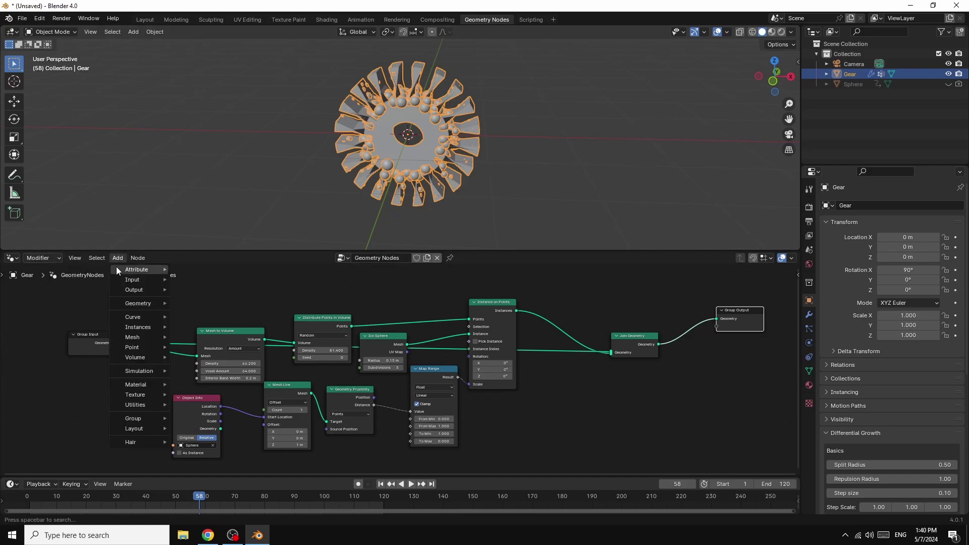
{"action": "mouse_move", "coordinate": [136, 386]}
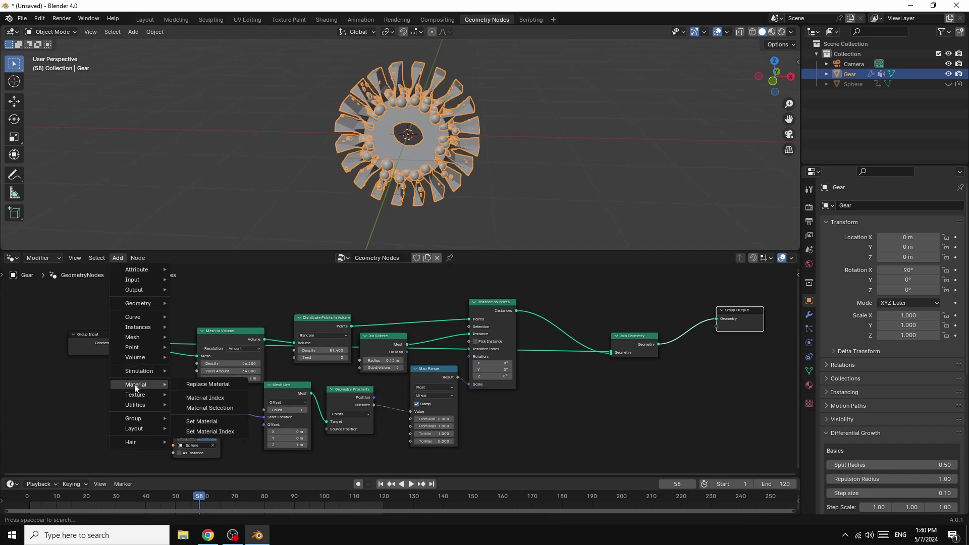
{"action": "left_click", "coordinate": [211, 422]}
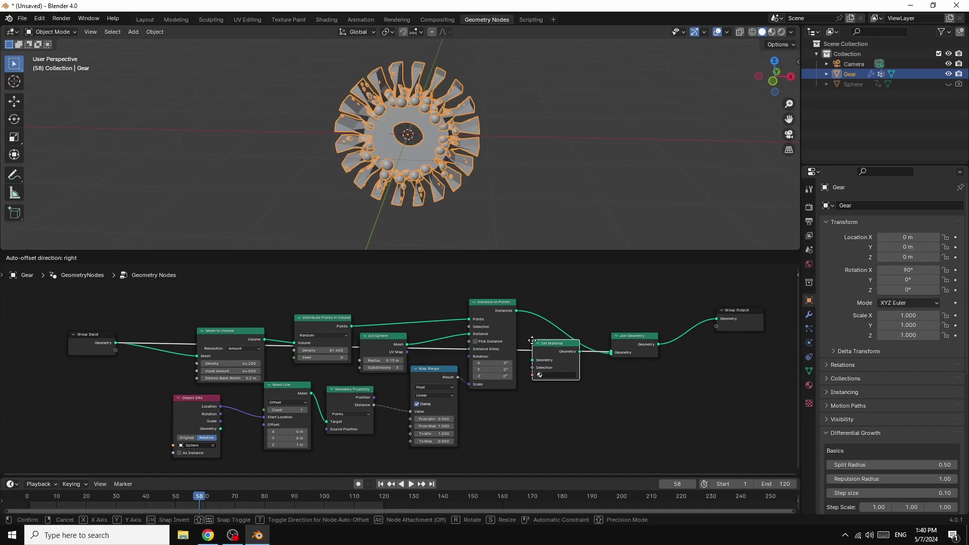
{"action": "left_click", "coordinate": [531, 339]}
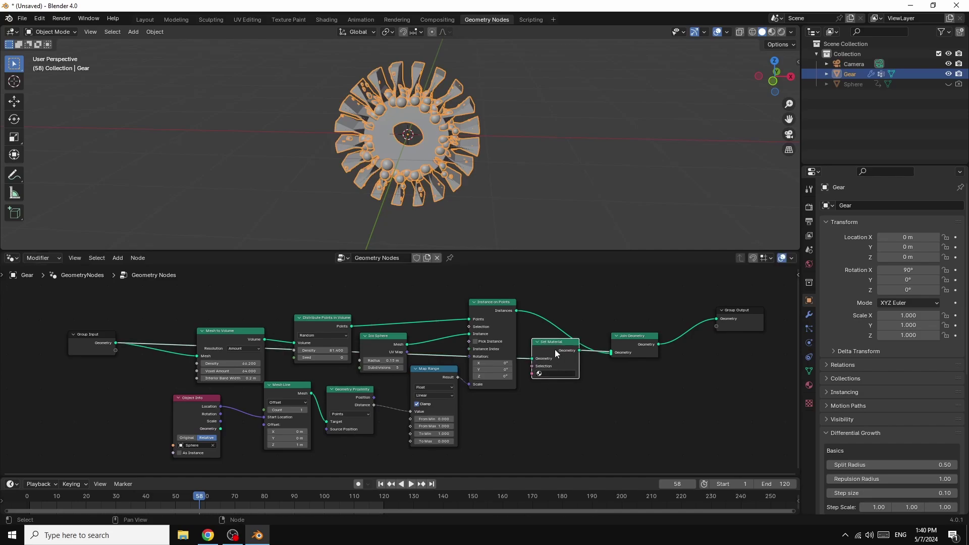
{"action": "left_click_drag", "start_coordinate": [634, 339], "coordinate": [646, 338]}
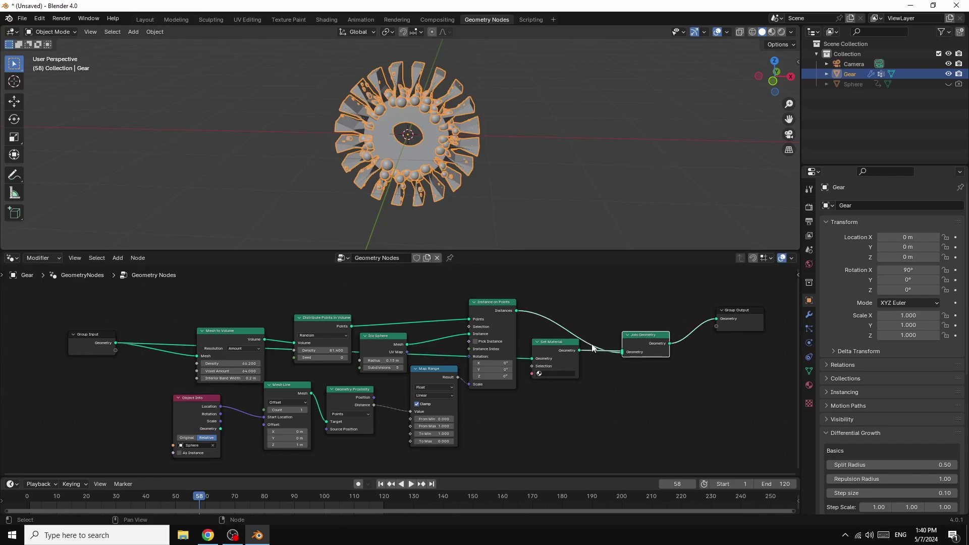
Duplicate the Set Material node onto the link between Instance on Points and Join Geometry, and line up both copies
{"action": "left_click", "coordinate": [550, 350]}
{"action": "right_click", "coordinate": [550, 350]}
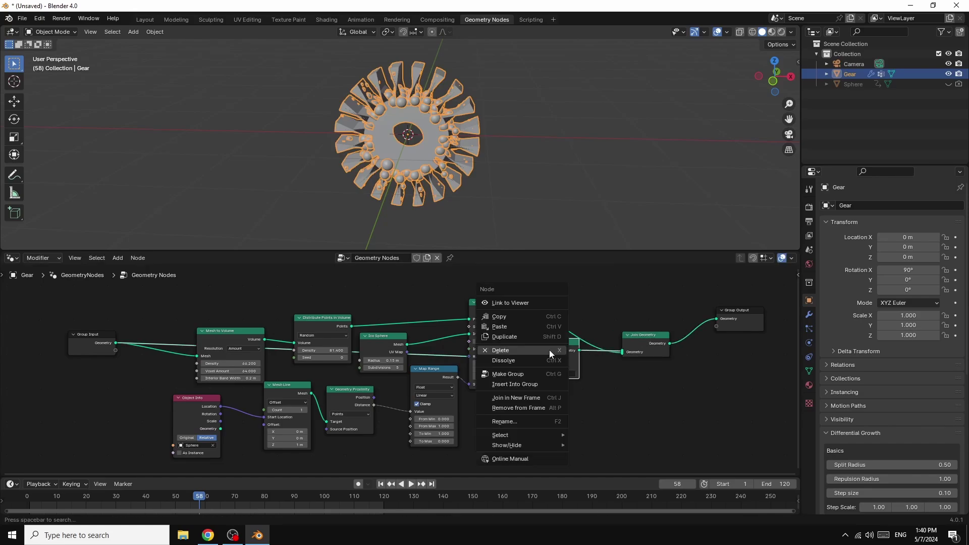
{"action": "left_click", "coordinate": [526, 335]}
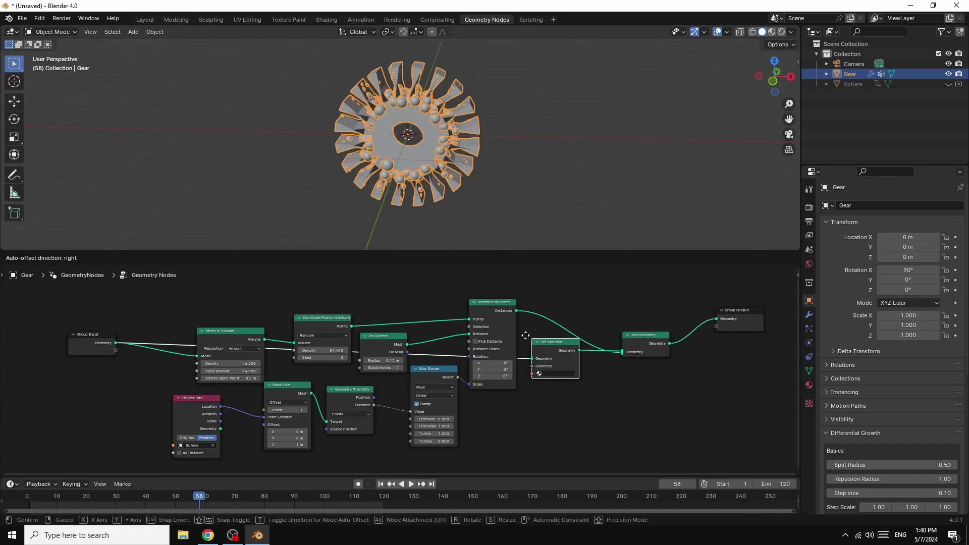
{"action": "left_click", "coordinate": [522, 289]}
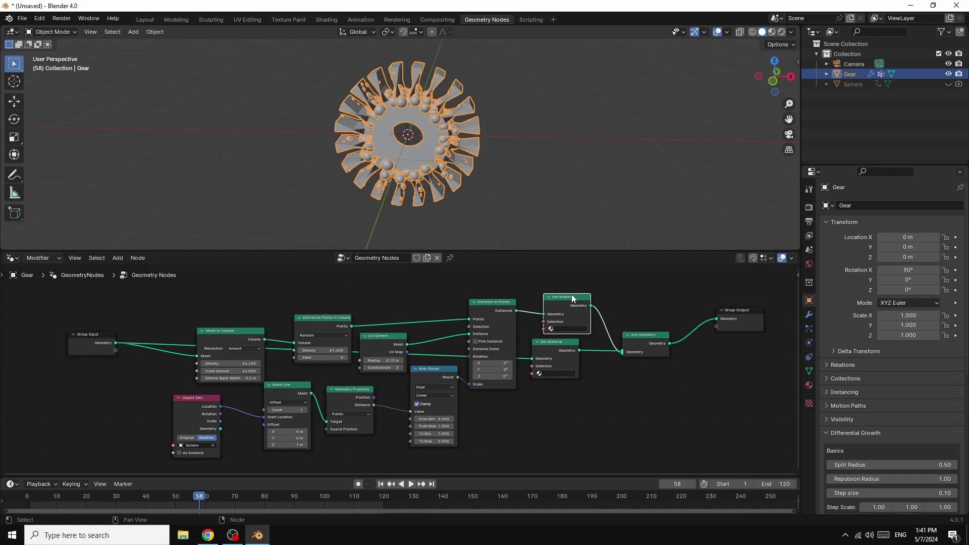
{"action": "left_click_drag", "start_coordinate": [572, 294], "coordinate": [576, 290]}
{"action": "left_click_drag", "start_coordinate": [554, 344], "coordinate": [560, 346]}
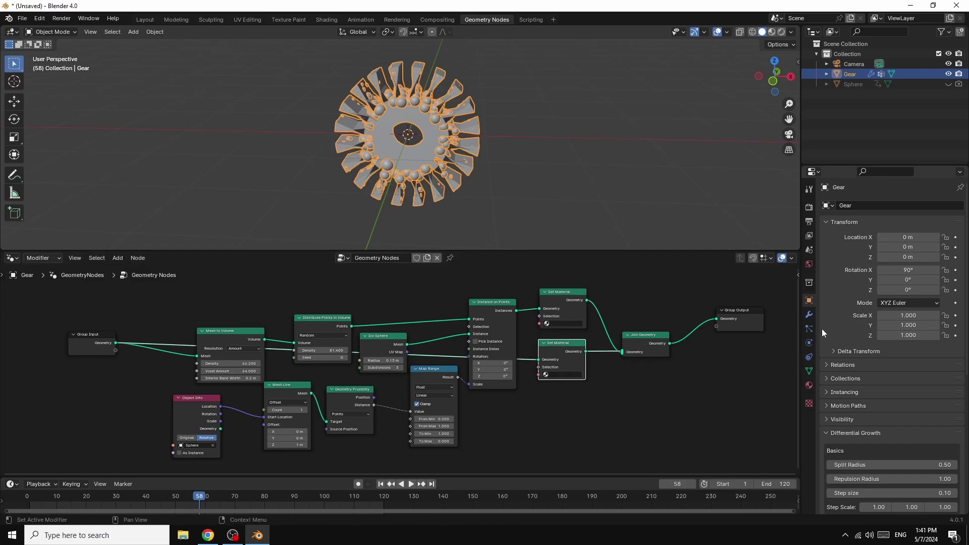
Create a new material on the gear object and name it gear
{"action": "left_click", "coordinate": [809, 386]}
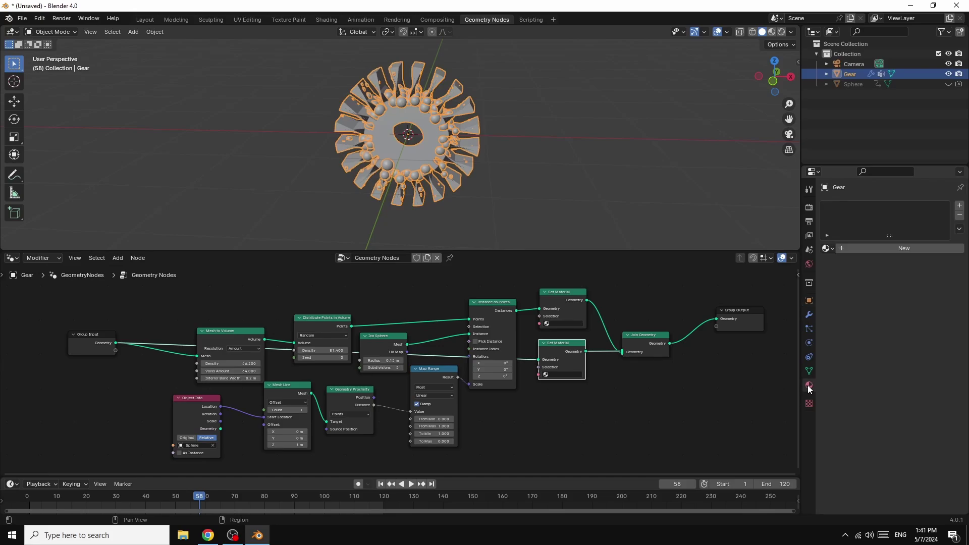
{"action": "left_click", "coordinate": [901, 250]}
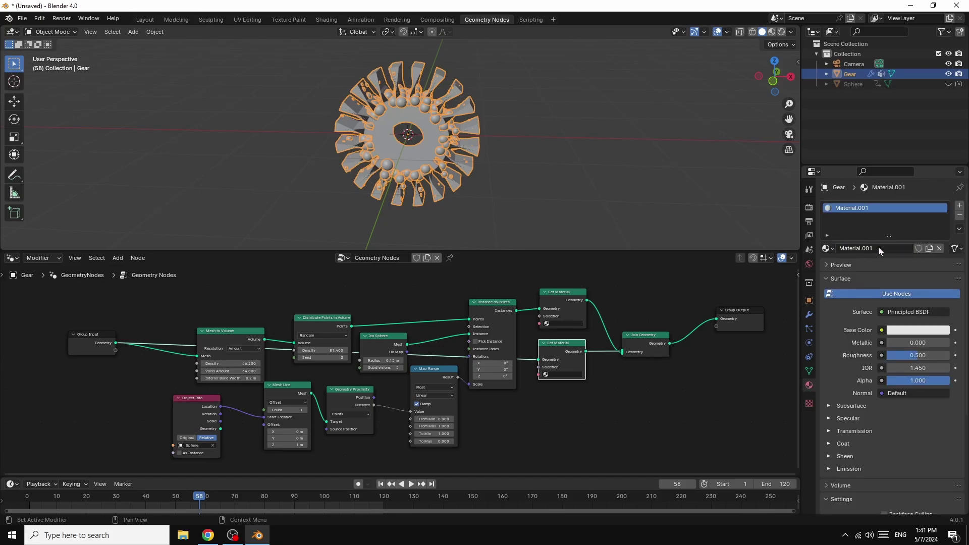
{"action": "left_click", "coordinate": [879, 248]}
{"action": "type", "text": "gear"}
{"action": "key", "text": "Return"}
Add a second material slot to the gear object with a new material named particles
{"action": "left_click", "coordinate": [959, 206]}
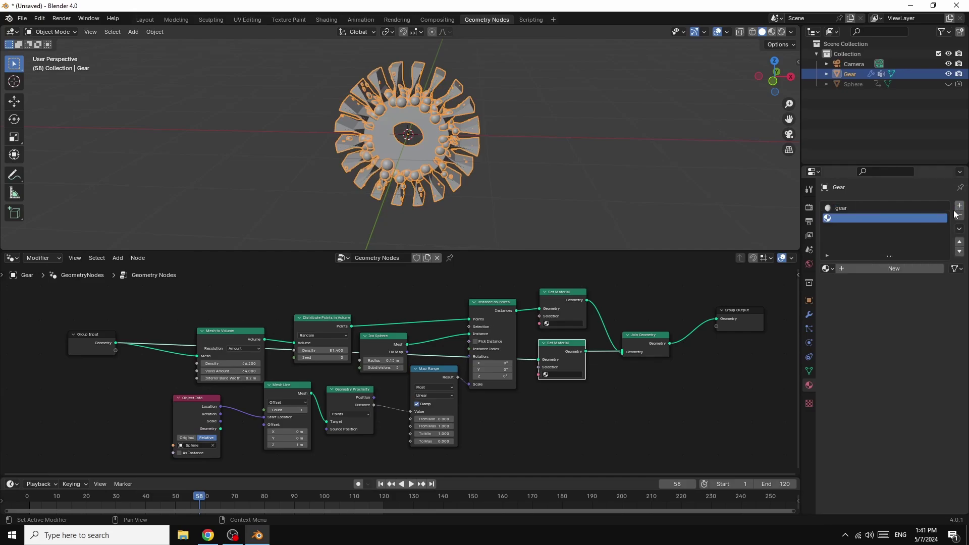
{"action": "left_click", "coordinate": [883, 269]}
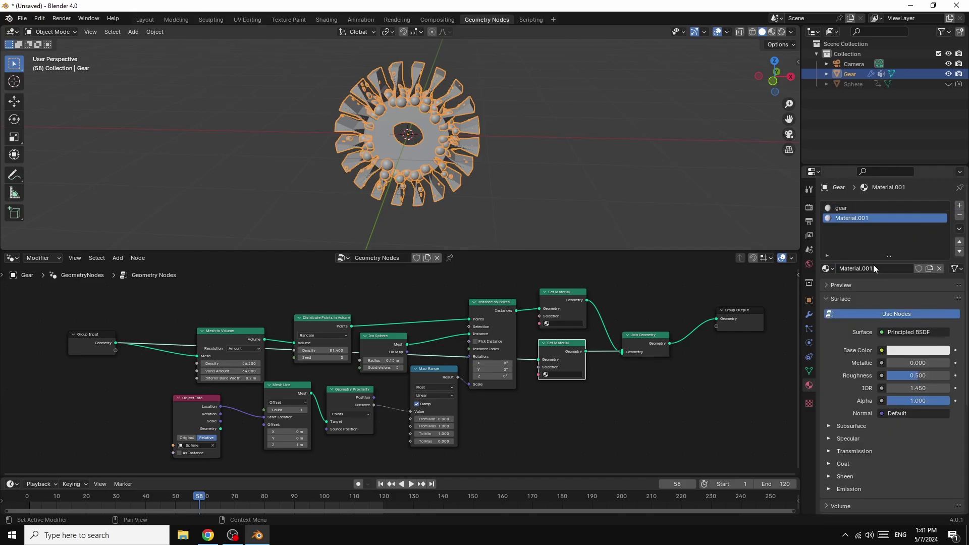
{"action": "double_click", "coordinate": [874, 268]}
{"action": "type", "text": "particles"}
{"action": "key", "text": "Return"}
Assign gear to the Set Material node on the original geometry and particles to the one on the instances, and tidy the nodes
{"action": "left_click", "coordinate": [566, 374]}
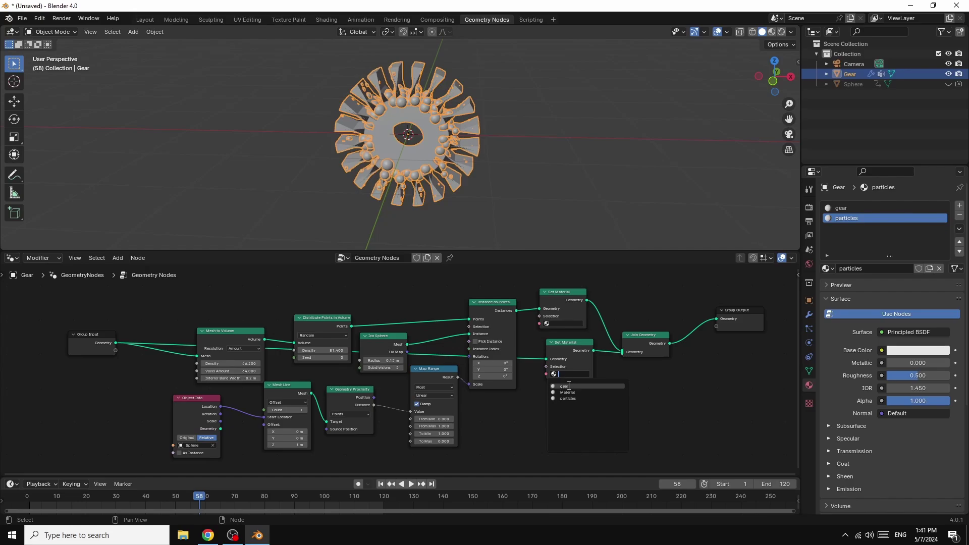
{"action": "left_click", "coordinate": [569, 386]}
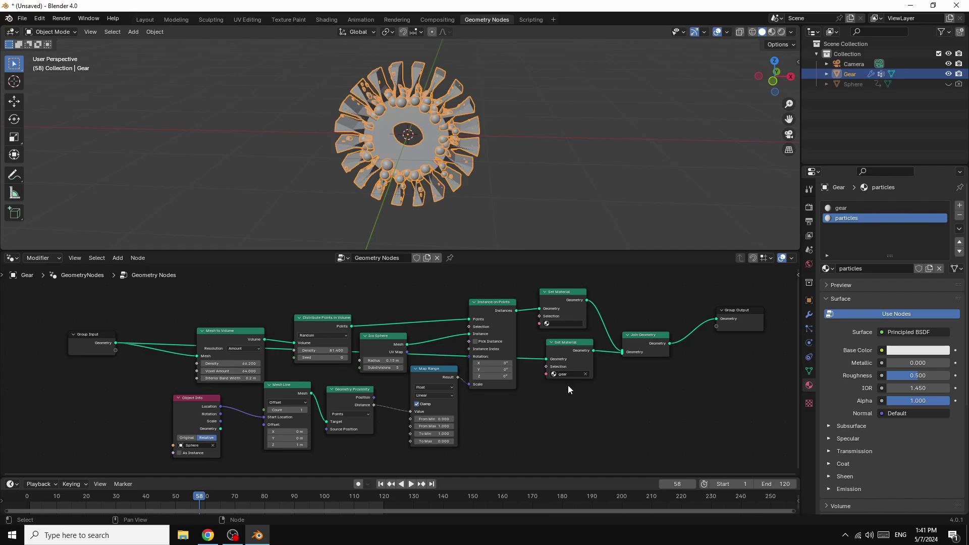
{"action": "left_click", "coordinate": [561, 324]}
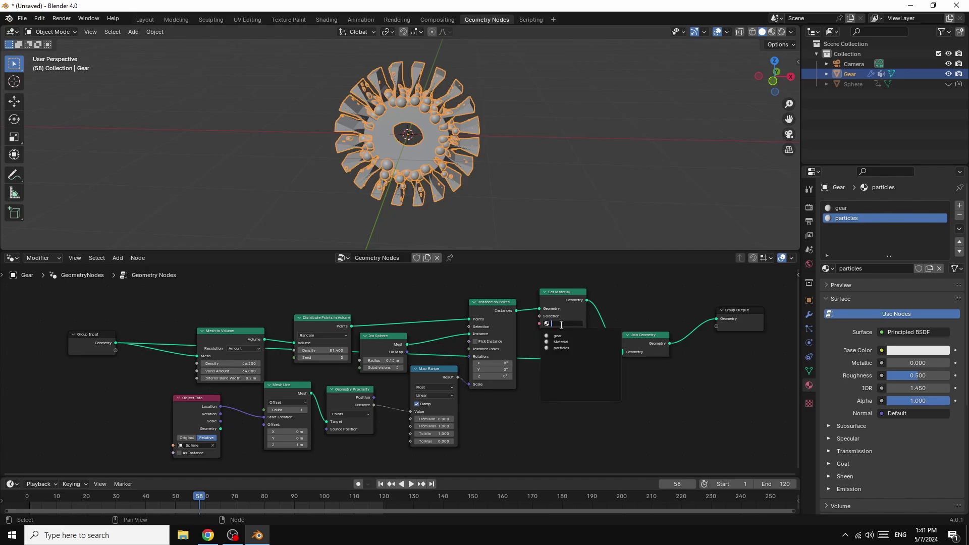
{"action": "left_click", "coordinate": [567, 348]}
{"action": "left_click_drag", "start_coordinate": [559, 300], "coordinate": [561, 302]}
{"action": "left_click_drag", "start_coordinate": [729, 316], "coordinate": [741, 315]}
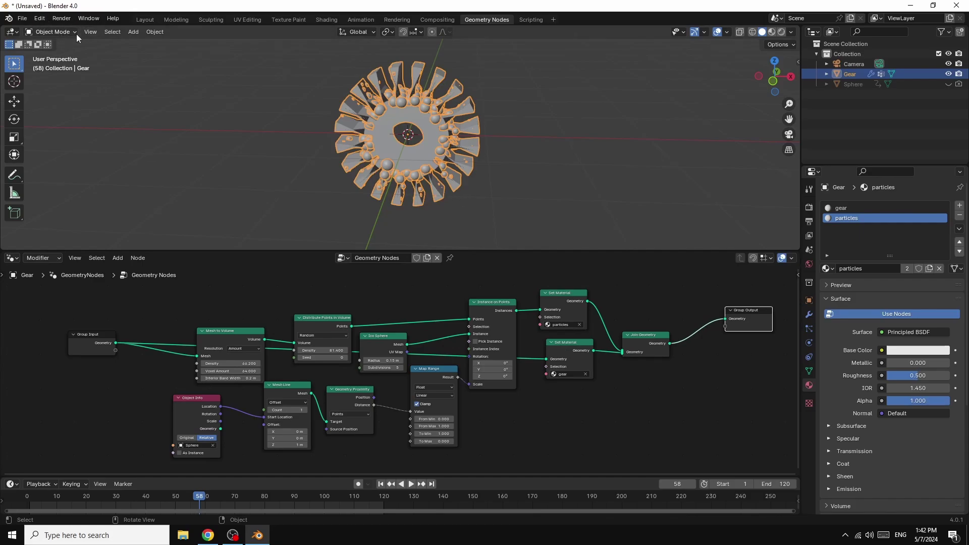
Add a plane mesh at the gear's centre and scale it up into a large floor
{"action": "left_click", "coordinate": [133, 32]}
{"action": "mouse_move", "coordinate": [138, 43]}
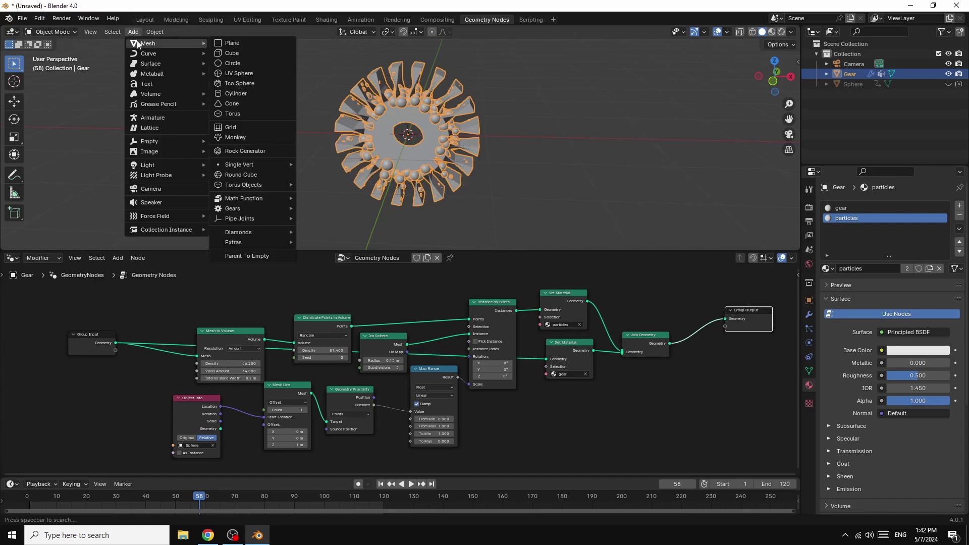
{"action": "left_click", "coordinate": [231, 45]}
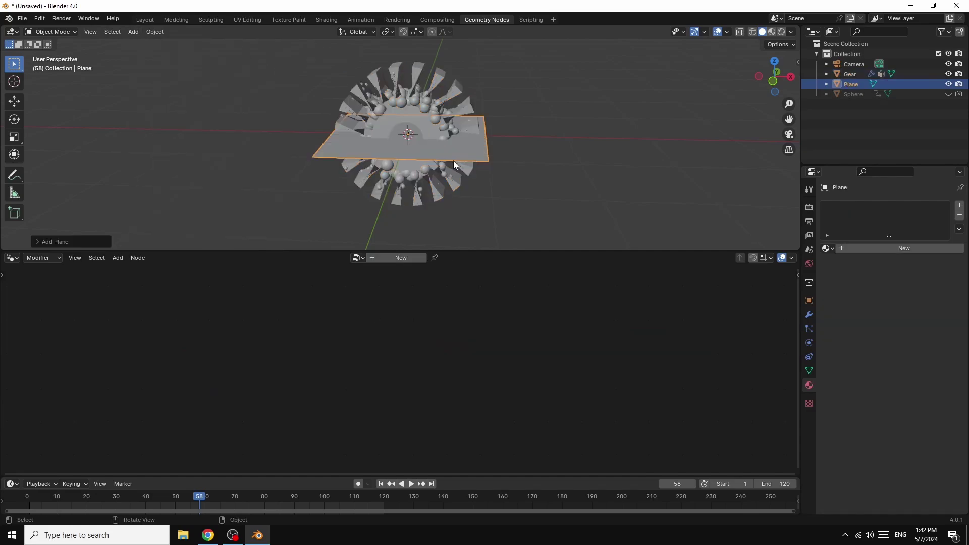
{"action": "key", "text": "s"}
{"action": "left_click", "coordinate": [607, 204]}
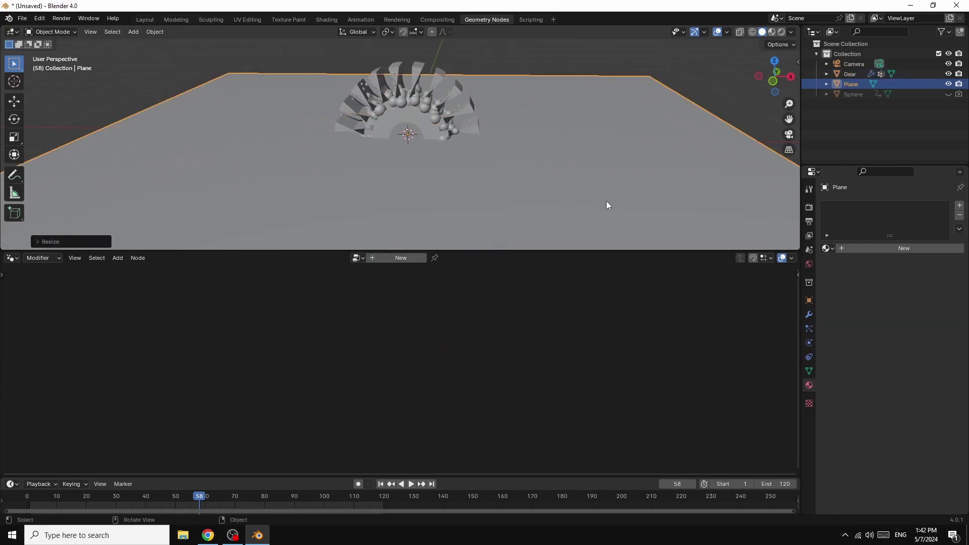
Lower the plane about 0.99 m along Z to sit beneath the gear, and enlarge the 3D viewport
{"action": "key", "text": "g"}
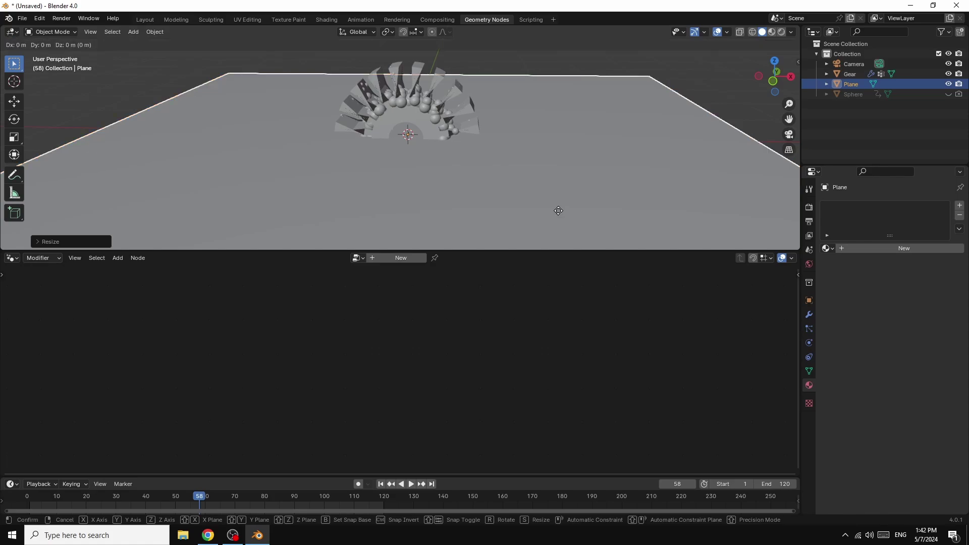
{"action": "key", "text": "z"}
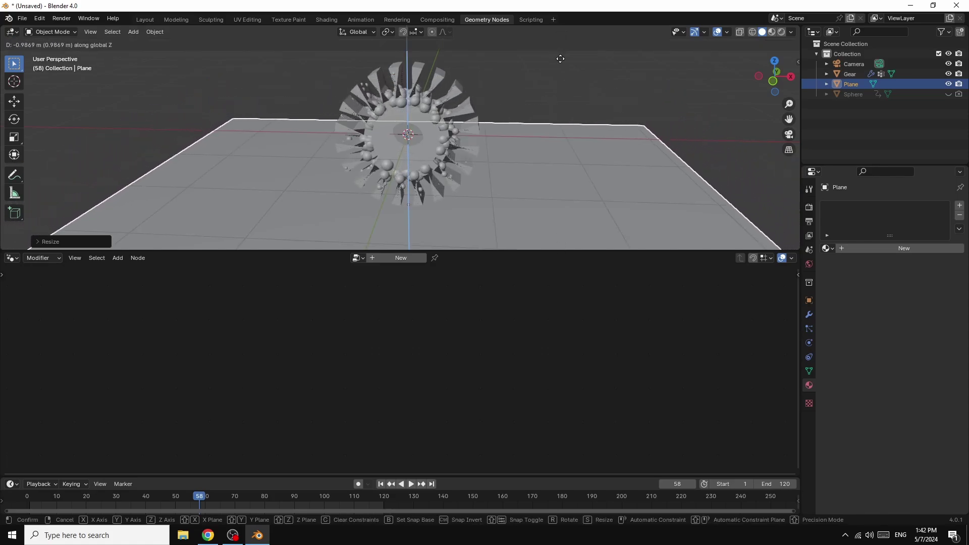
{"action": "left_click", "coordinate": [561, 60]}
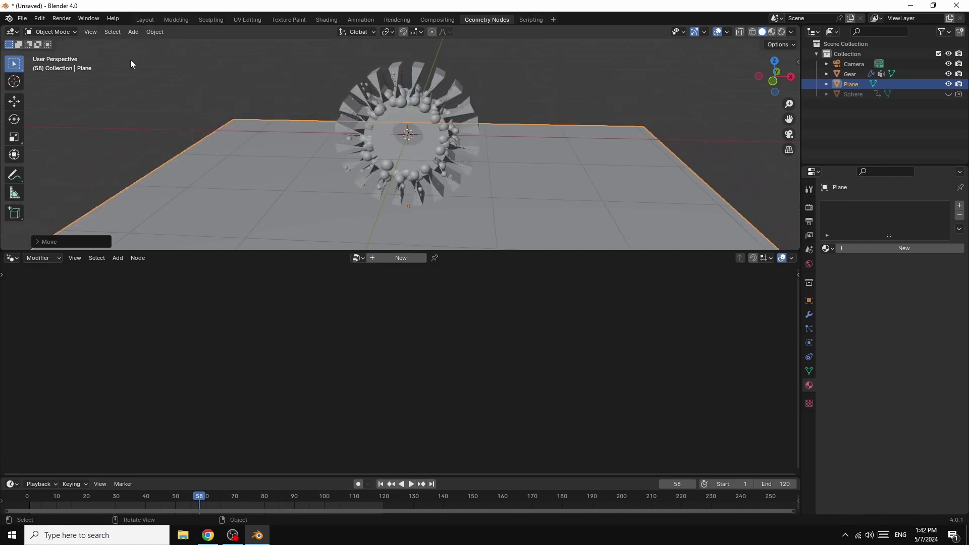
{"action": "left_click_drag", "start_coordinate": [511, 250], "coordinate": [505, 316]}
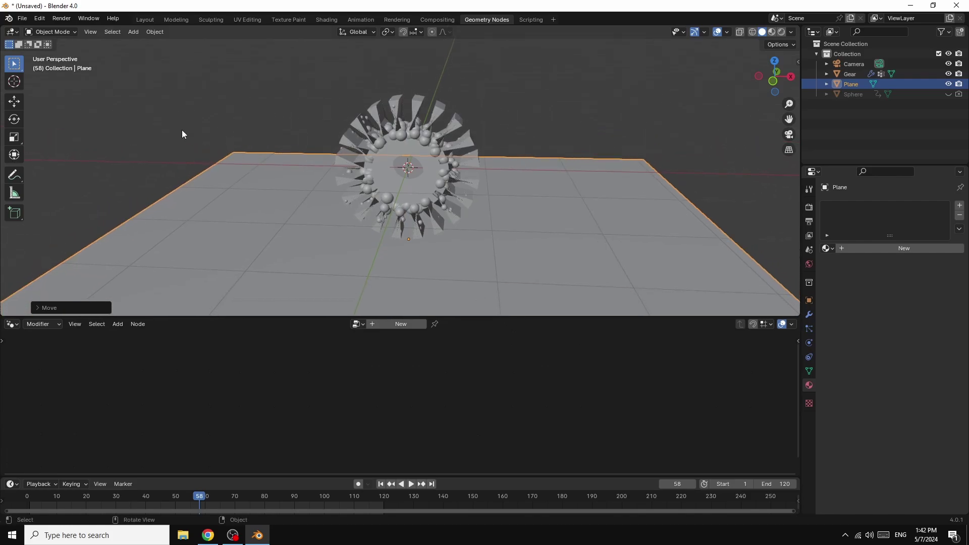
In Edit Mode with edge selection, extrude the plane's back edge about 3 m up along Z as a backdrop wall
{"action": "left_click", "coordinate": [50, 32]}
{"action": "left_click", "coordinate": [59, 54]}
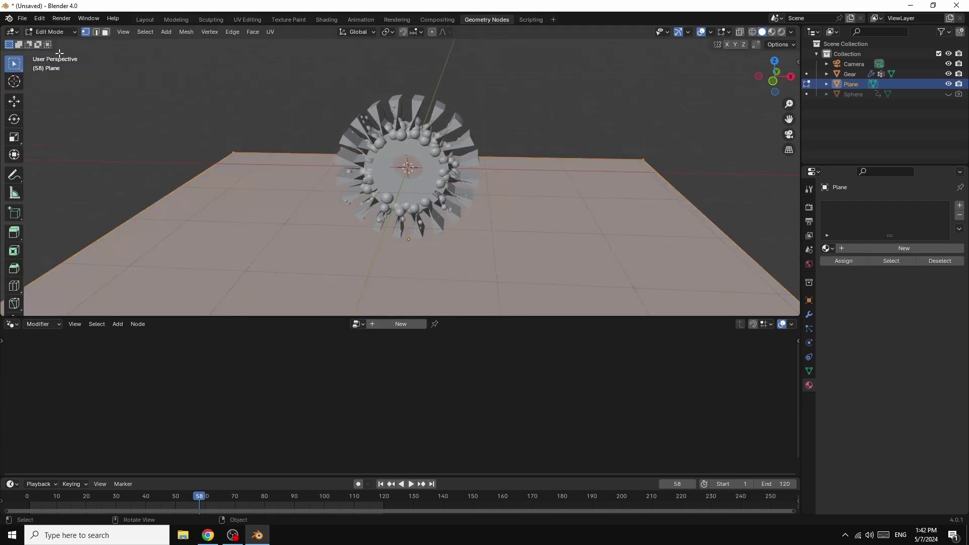
{"action": "left_click", "coordinate": [96, 33]}
{"action": "left_click", "coordinate": [290, 152]}
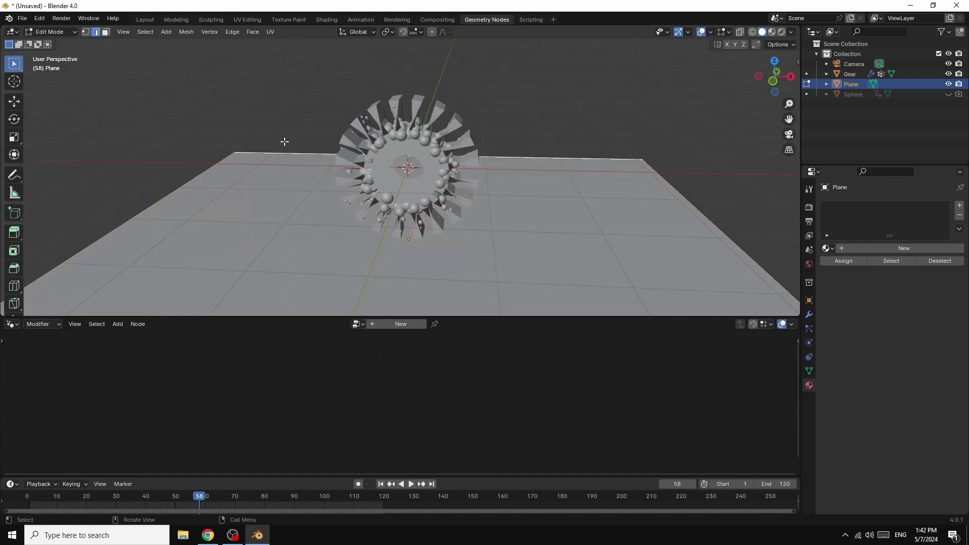
{"action": "key", "text": "e"}
{"action": "key", "text": "z"}
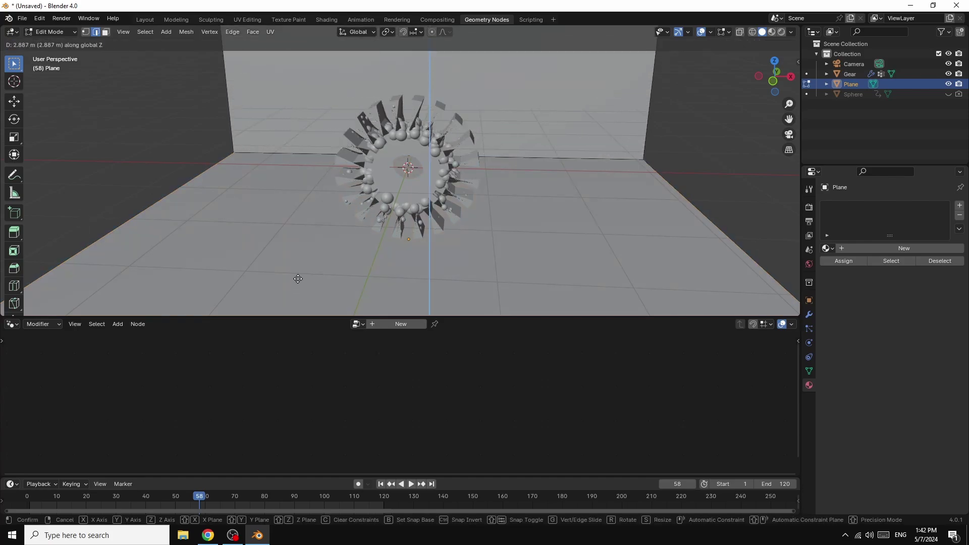
{"action": "left_click", "coordinate": [302, 252]}
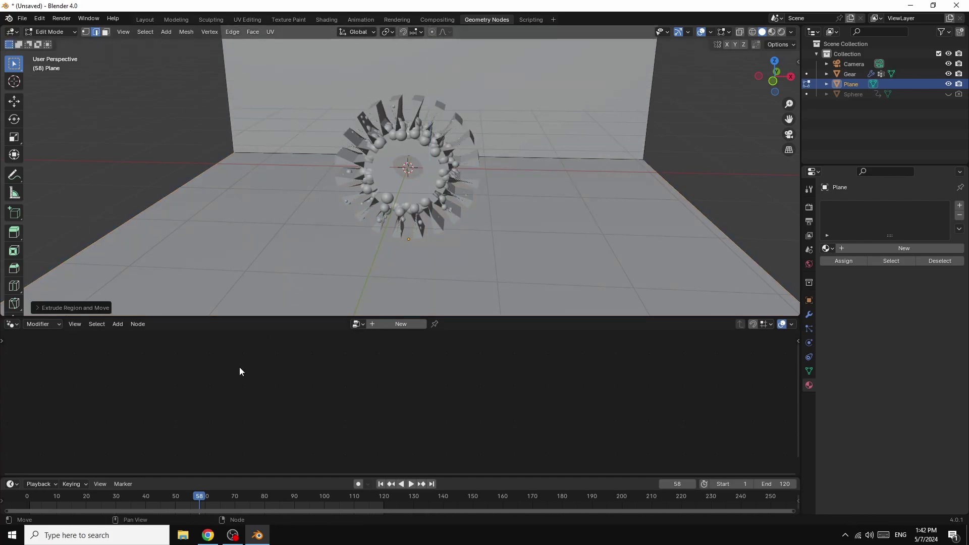
Bevel the edge between the floor and the back wall with a width of 0.18 m and 15 segments
{"action": "left_click", "coordinate": [275, 152]}
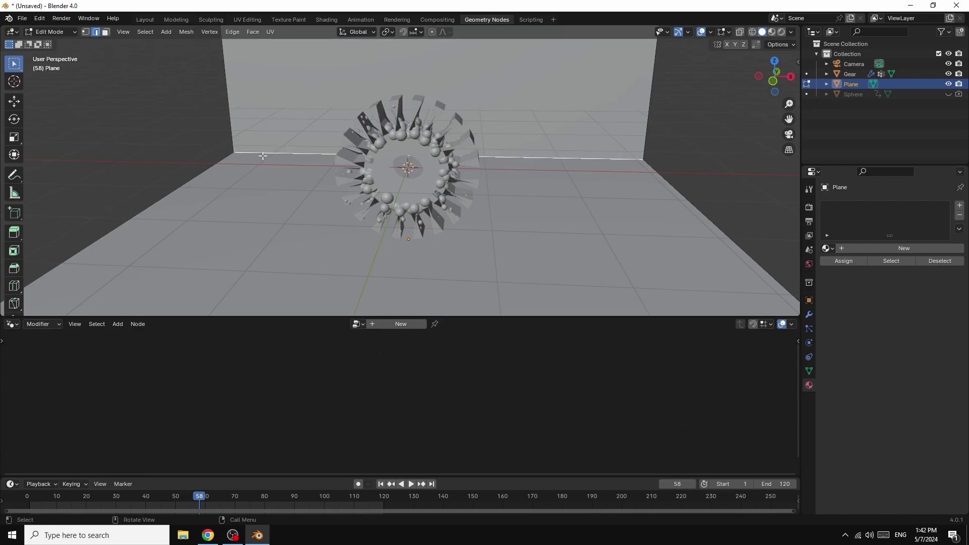
{"action": "left_click", "coordinate": [13, 270]}
{"action": "left_click_drag", "start_coordinate": [427, 129], "coordinate": [427, 87]}
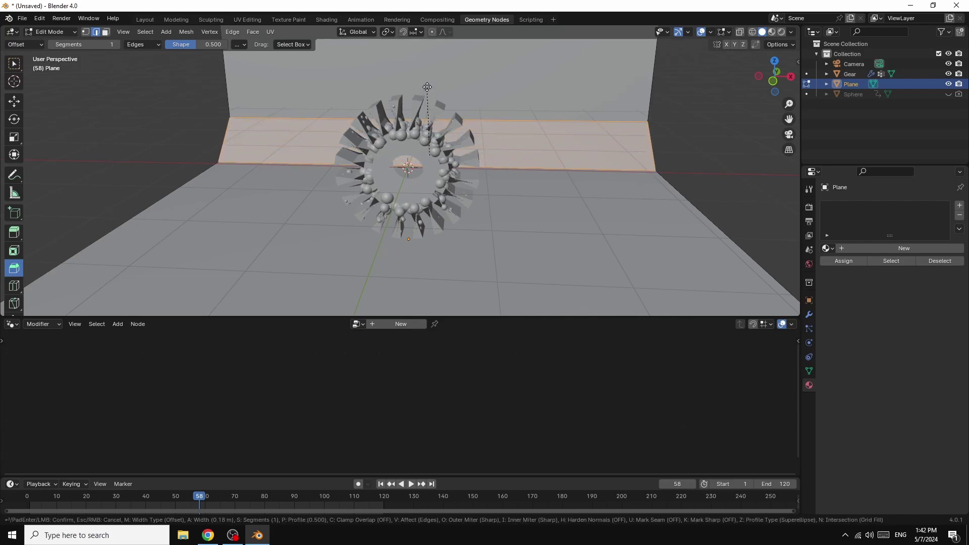
{"action": "left_click_drag", "start_coordinate": [427, 87], "coordinate": [427, 87]}
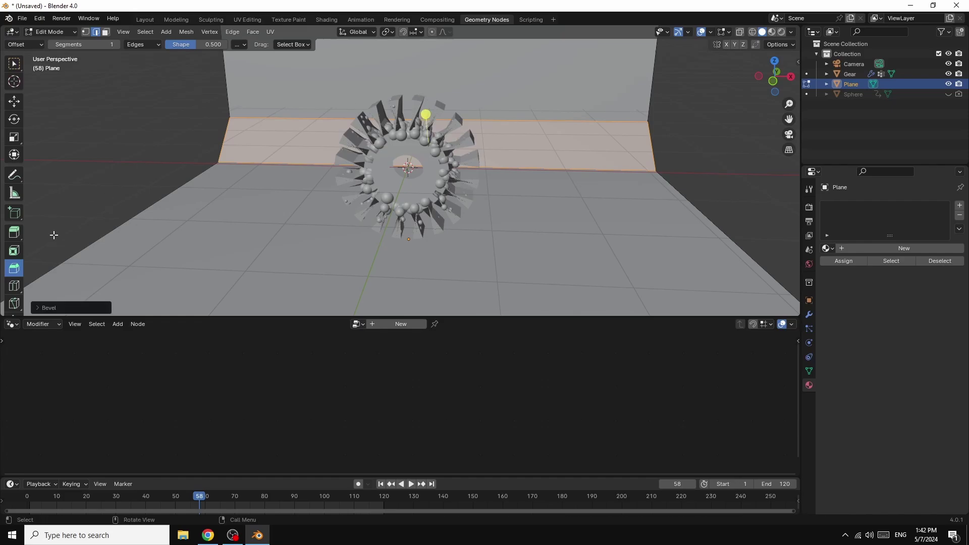
{"action": "left_click", "coordinate": [60, 307]}
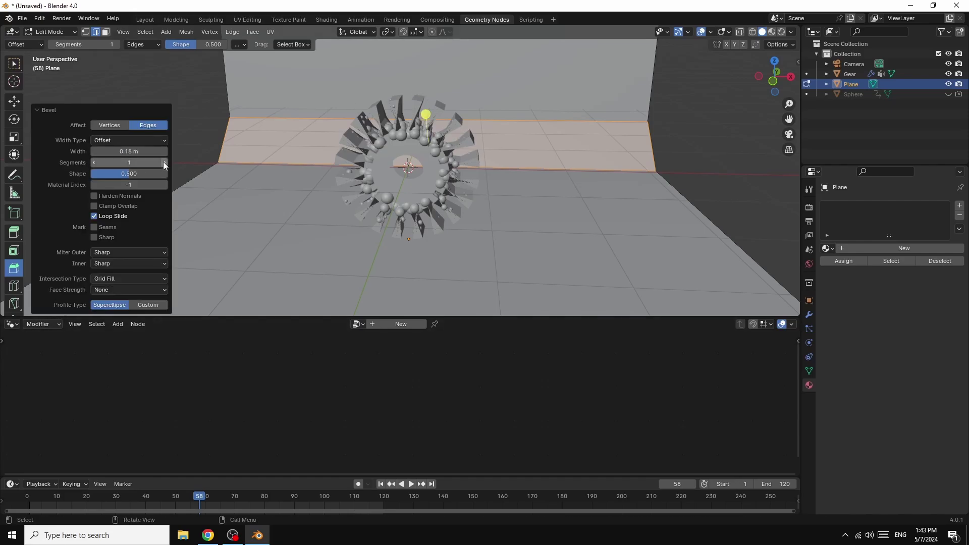
{"action": "left_click_drag", "start_coordinate": [164, 160], "coordinate": [222, 160]}
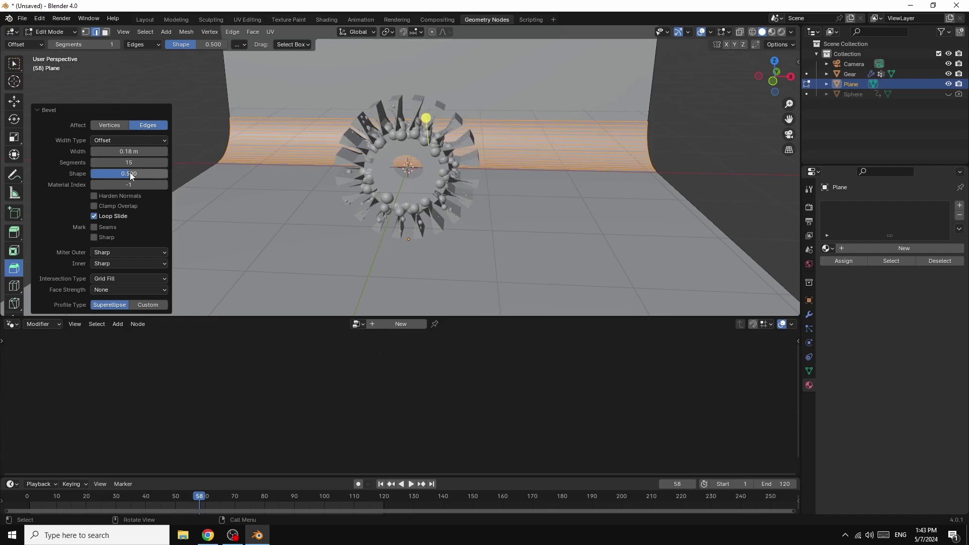
Return the backdrop plane to Object Mode and shade it smooth
{"action": "left_click", "coordinate": [186, 88]}
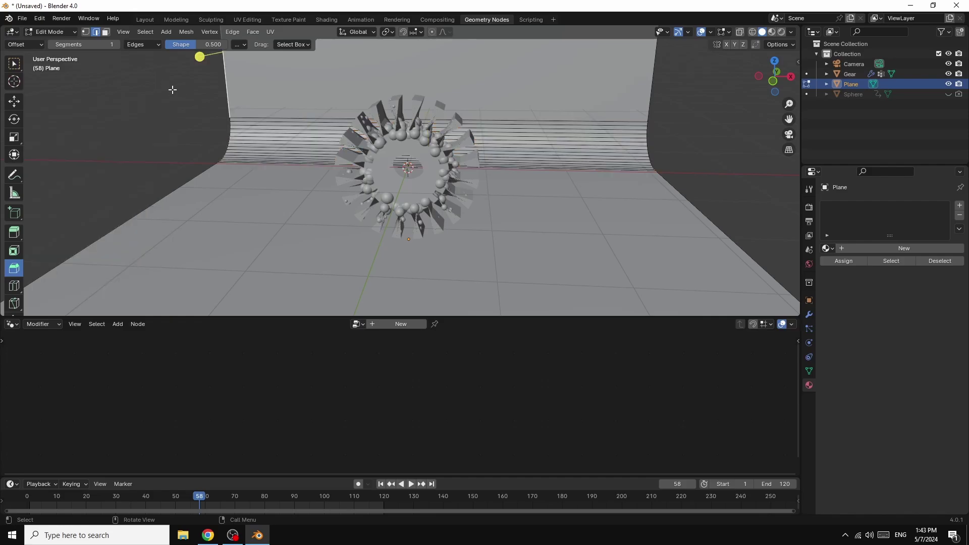
{"action": "left_click", "coordinate": [60, 31]}
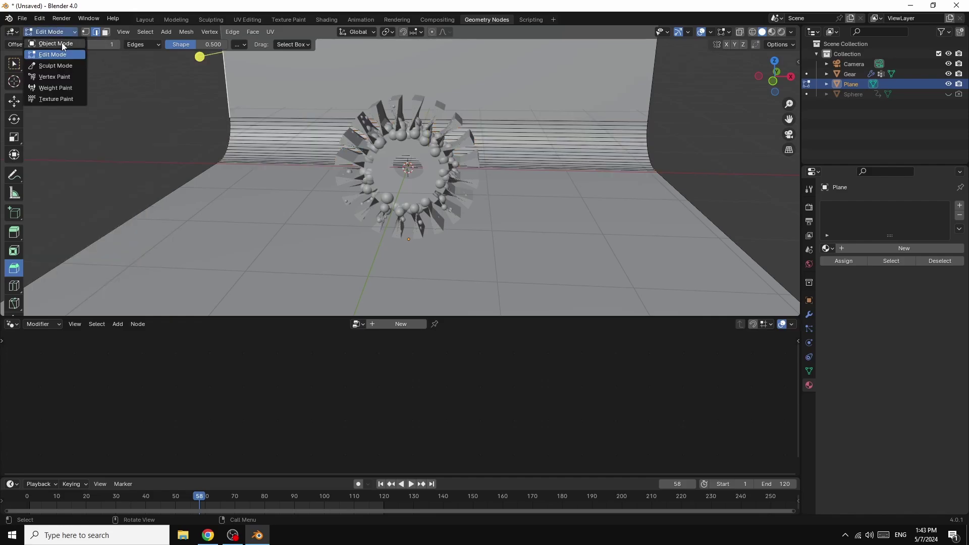
{"action": "left_click", "coordinate": [62, 44]}
{"action": "right_click", "coordinate": [298, 78]}
{"action": "mouse_move", "coordinate": [298, 80]}
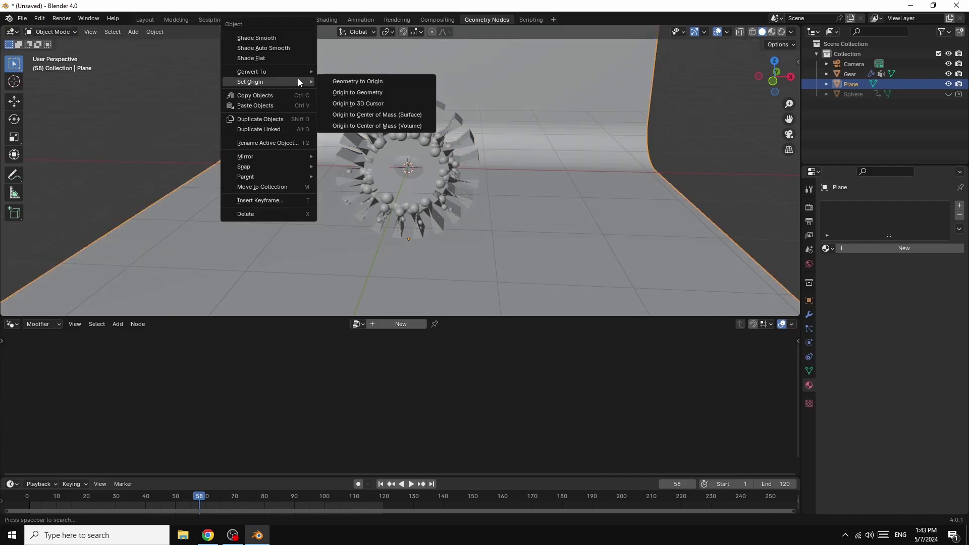
{"action": "left_click", "coordinate": [266, 39]}
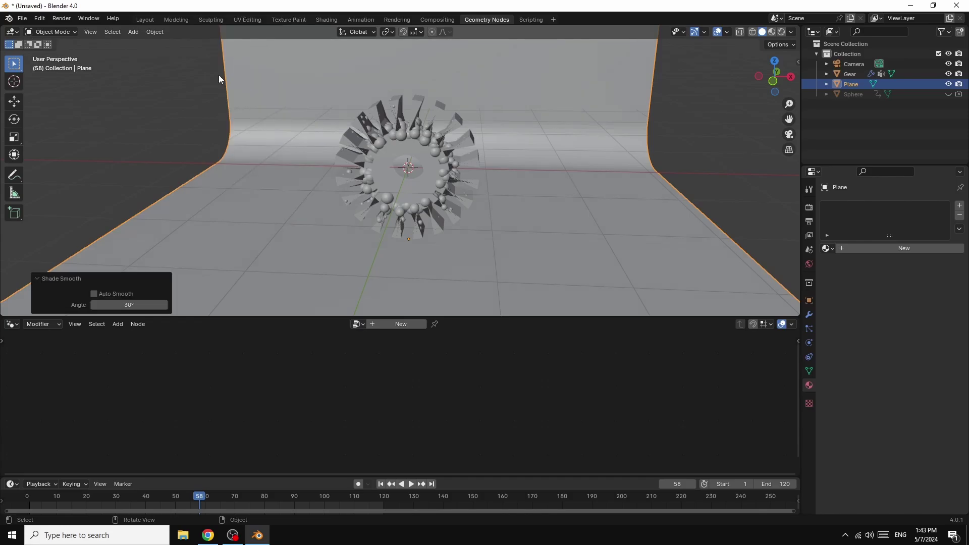
Add a Simple Deform modifier to the gear and set its Twist angle to 360°
{"action": "left_click", "coordinate": [455, 120]}
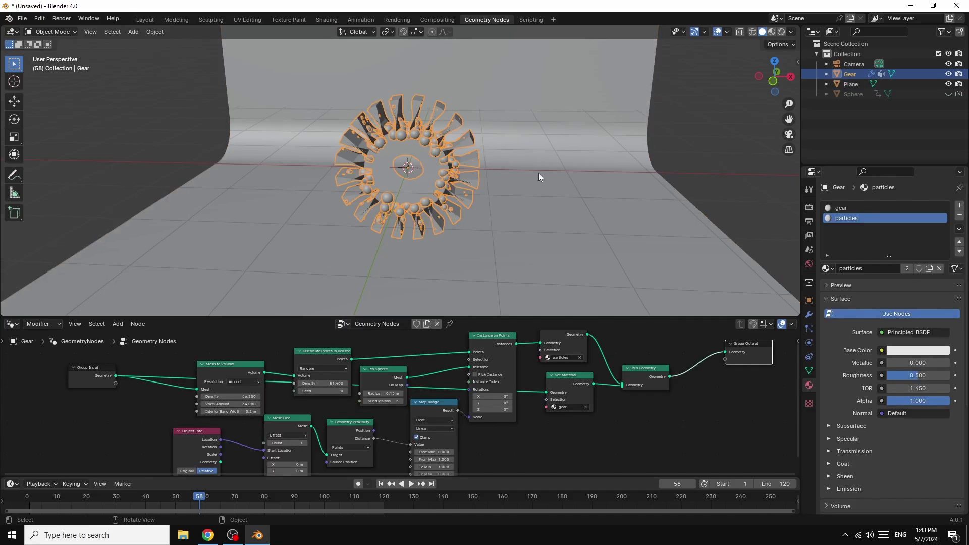
{"action": "left_click", "coordinate": [808, 316]}
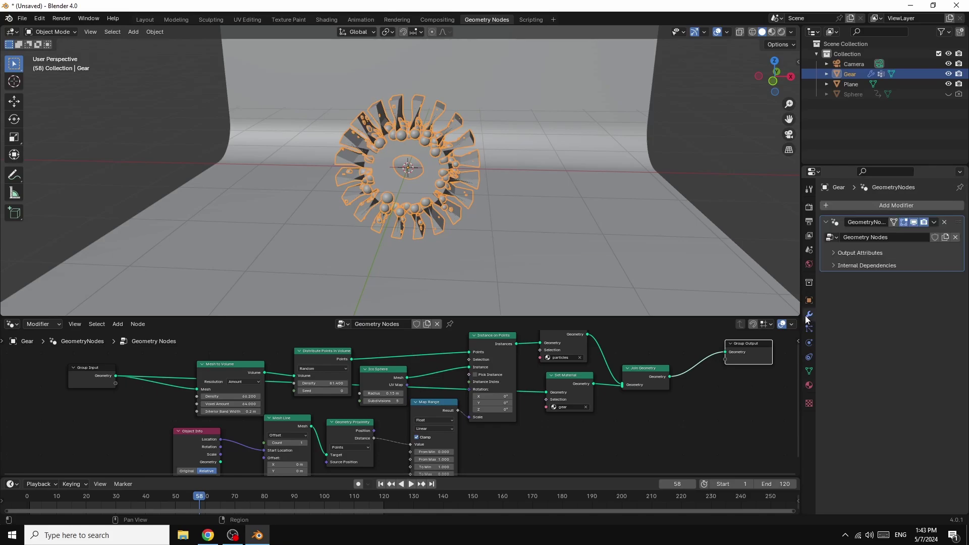
{"action": "left_click", "coordinate": [883, 206]}
{"action": "mouse_move", "coordinate": [882, 204]}
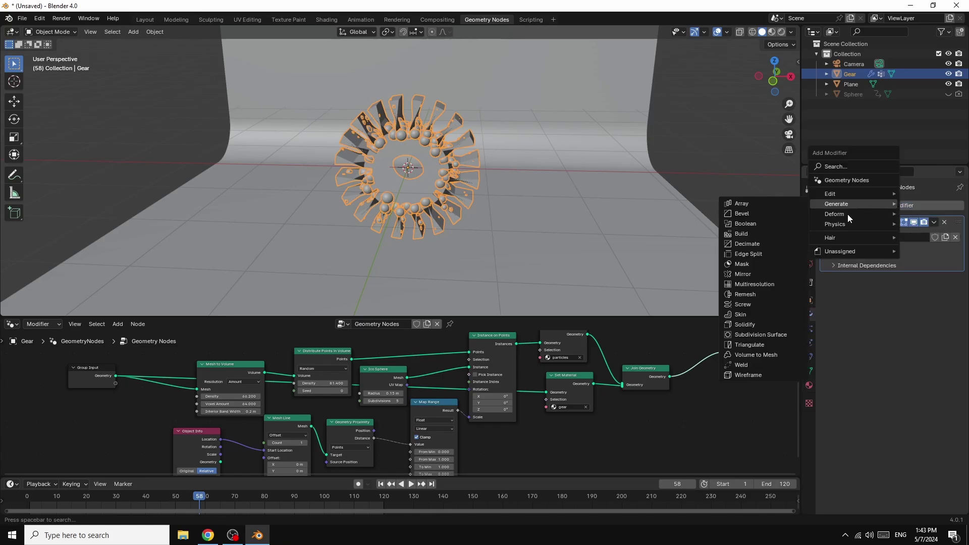
{"action": "mouse_move", "coordinate": [835, 216]}
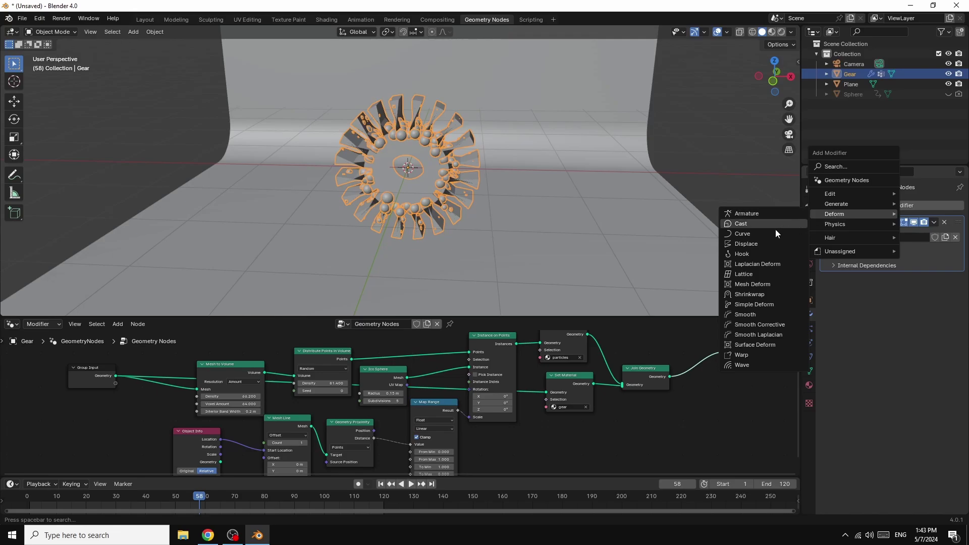
{"action": "left_click", "coordinate": [747, 307]}
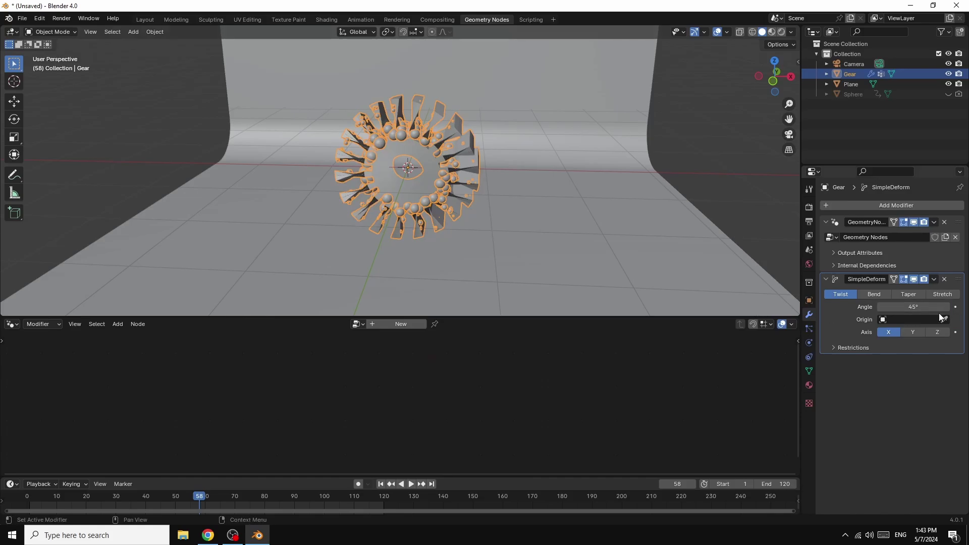
{"action": "left_click", "coordinate": [914, 308]}
{"action": "type", "text": "360"}
{"action": "key", "text": "Return"}
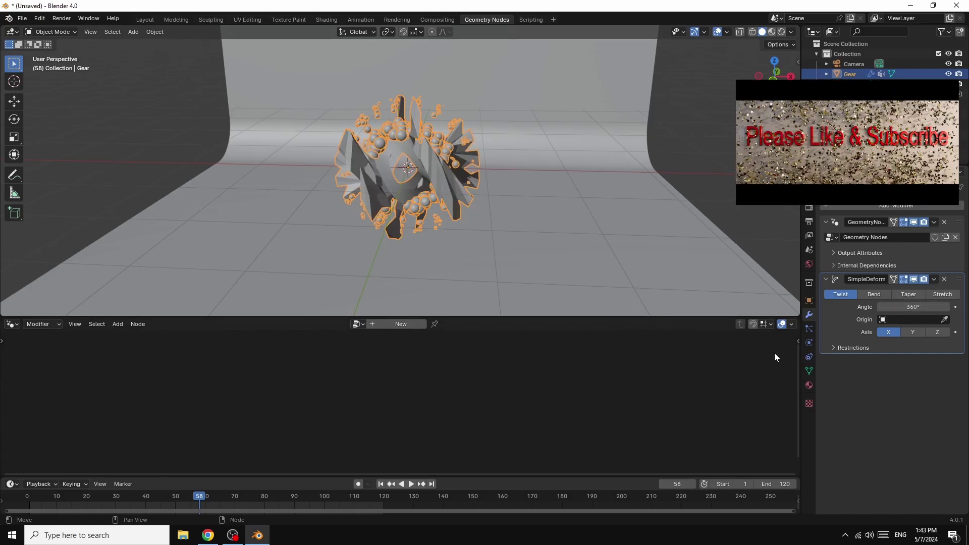
Add a Subdivision Surface modifier to the gear with both viewport and render levels at 3
{"action": "left_click", "coordinate": [886, 206]}
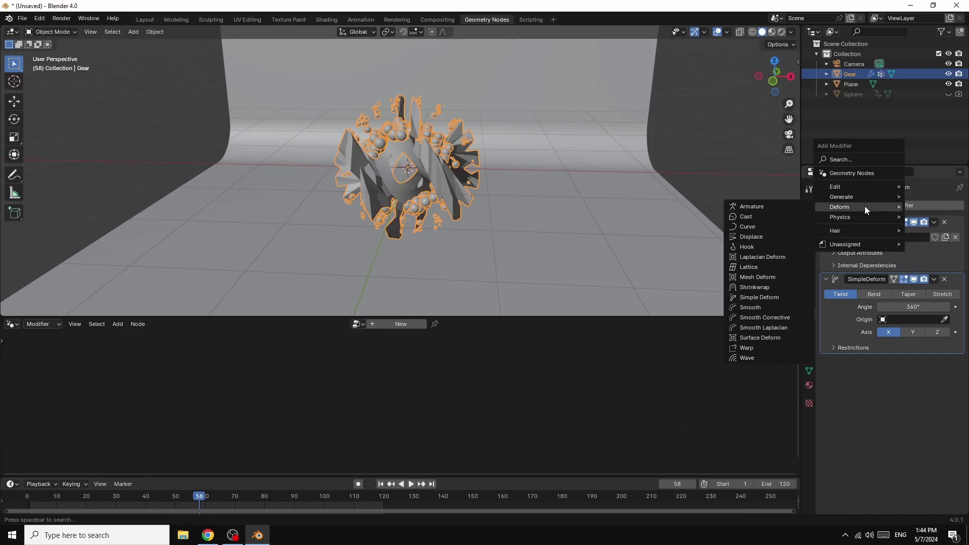
{"action": "mouse_move", "coordinate": [823, 196]}
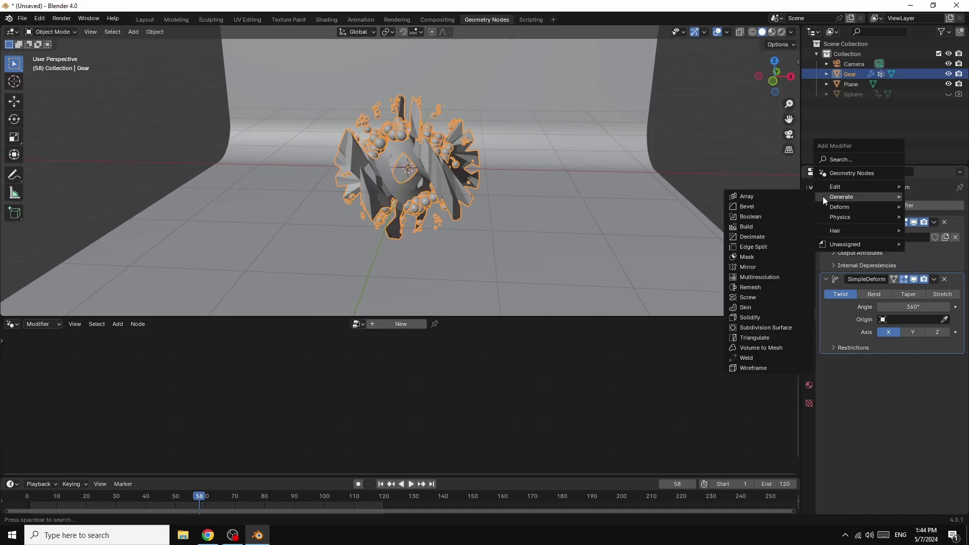
{"action": "left_click", "coordinate": [769, 329]}
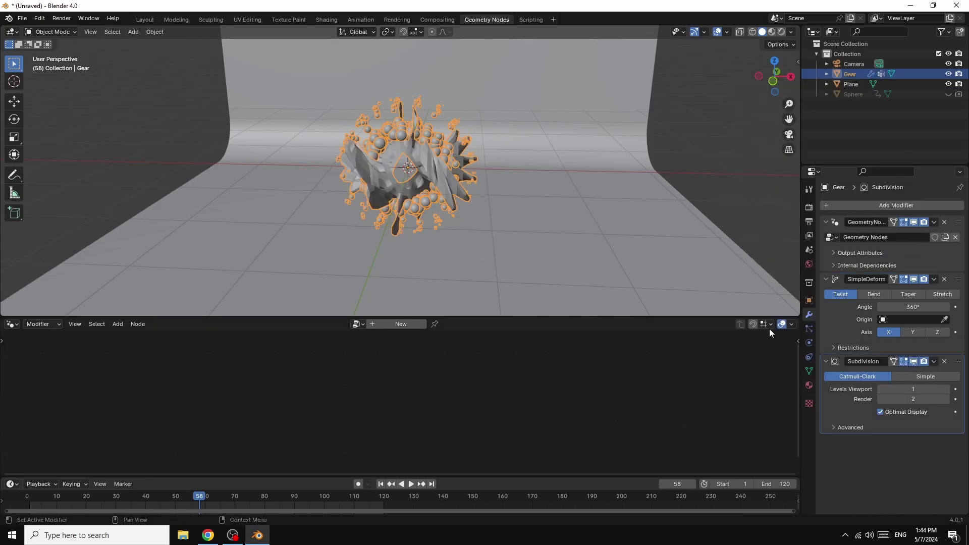
{"action": "left_click", "coordinate": [947, 390]}
{"action": "left_click", "coordinate": [947, 390]}
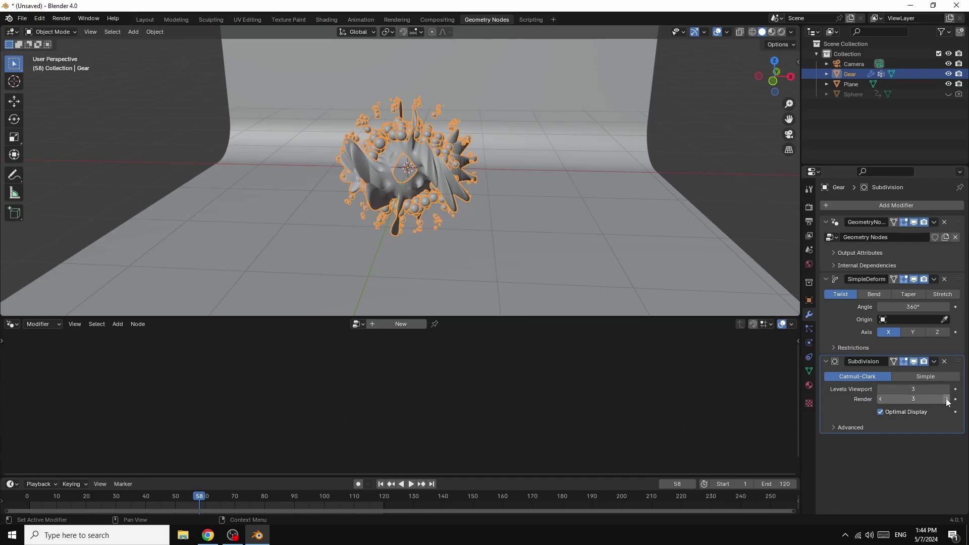
Shade the twisted gear smooth and deselect it
{"action": "scroll", "coordinate": [584, 222], "scroll_direction": "up", "scroll_amount": 2}
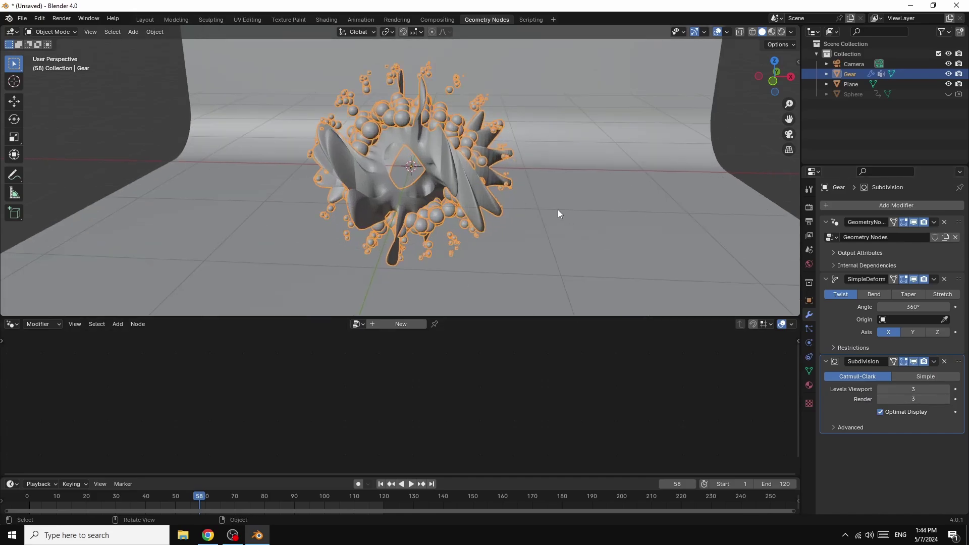
{"action": "right_click", "coordinate": [433, 156]}
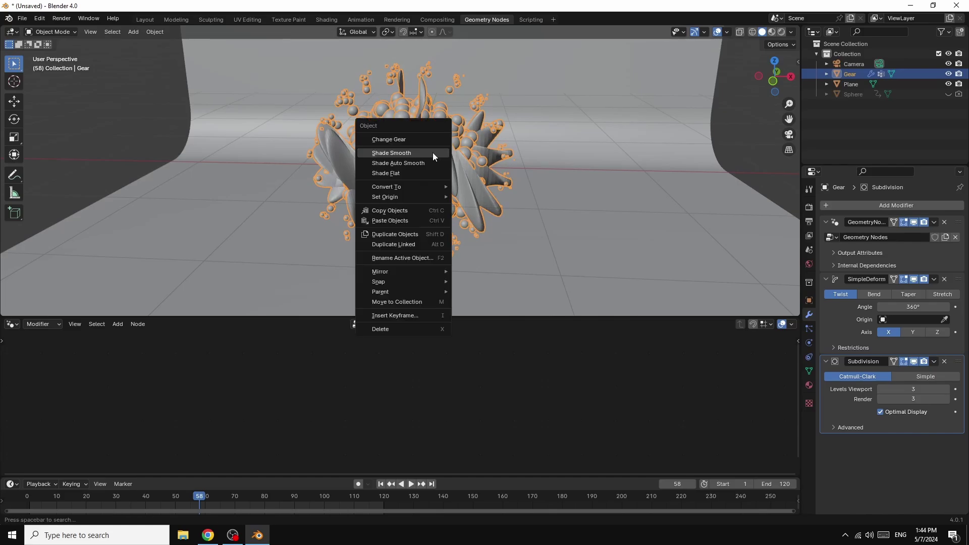
{"action": "left_click", "coordinate": [407, 153]}
{"action": "left_click", "coordinate": [592, 209]}
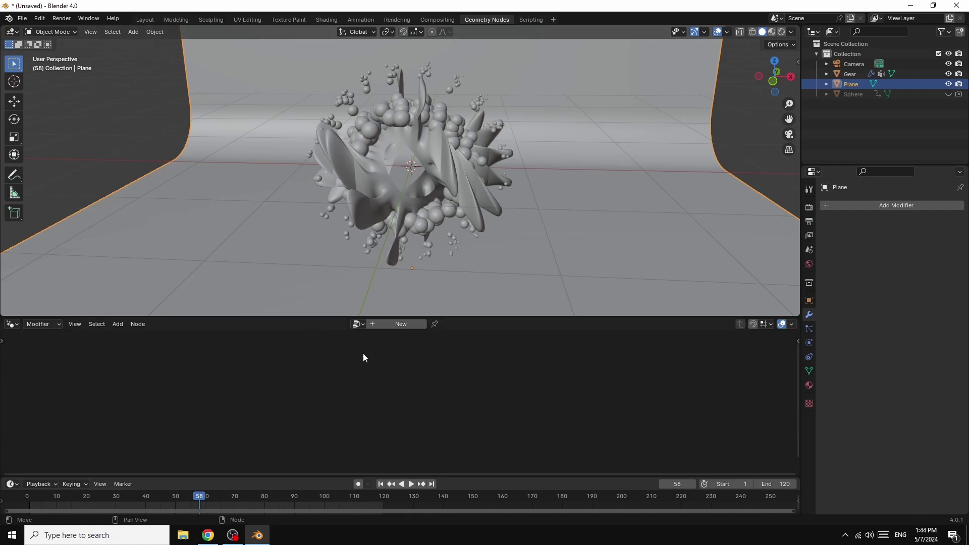
Play and scrub the animation to review the particles on the twisted gear, stopping at frame 44
{"action": "key", "text": "space"}
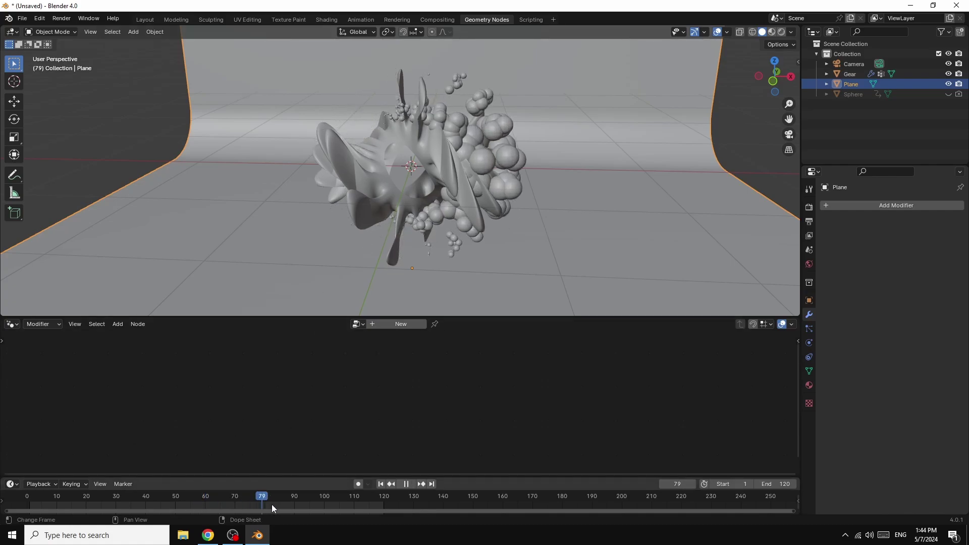
{"action": "left_click_drag", "start_coordinate": [331, 508], "coordinate": [159, 510]}
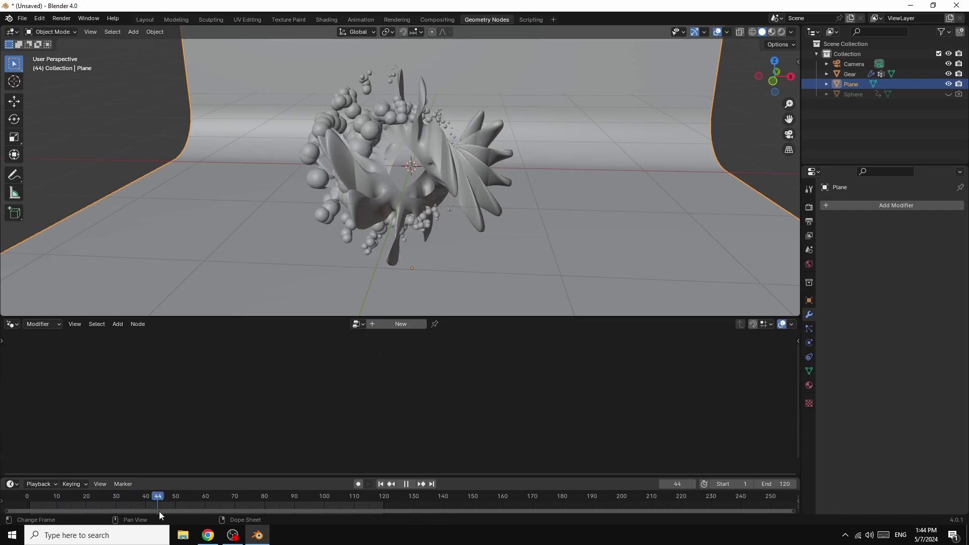
{"action": "key", "text": "space"}
{"action": "left_click", "coordinate": [746, 122]}
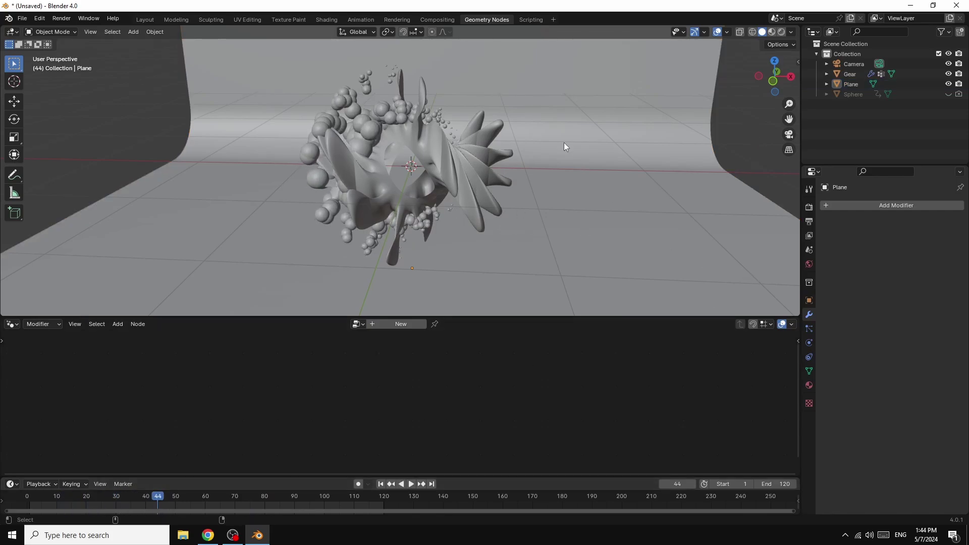
Look through the camera with Camera to View locked, and switch the viewport to Material Preview shading
{"action": "key", "text": "KP_0"}
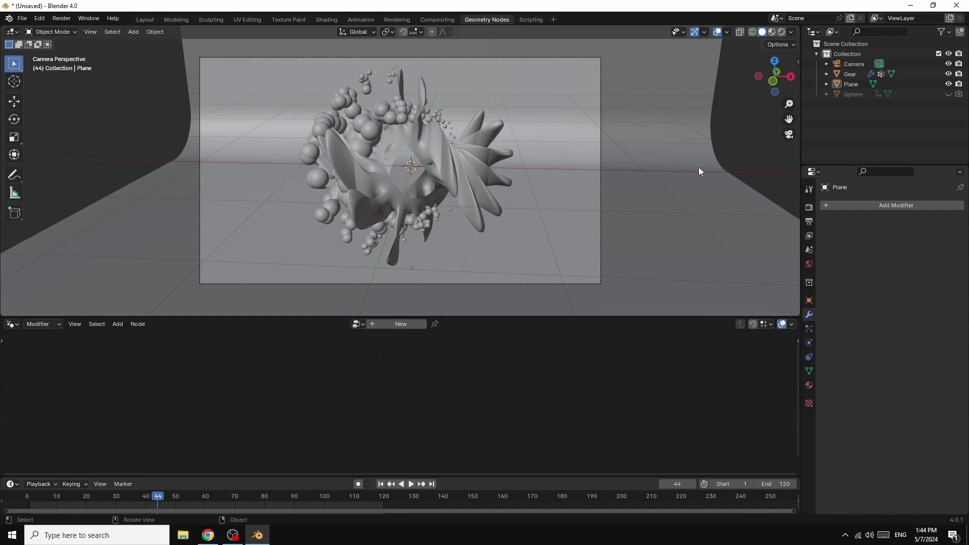
{"action": "key", "text": "n"}
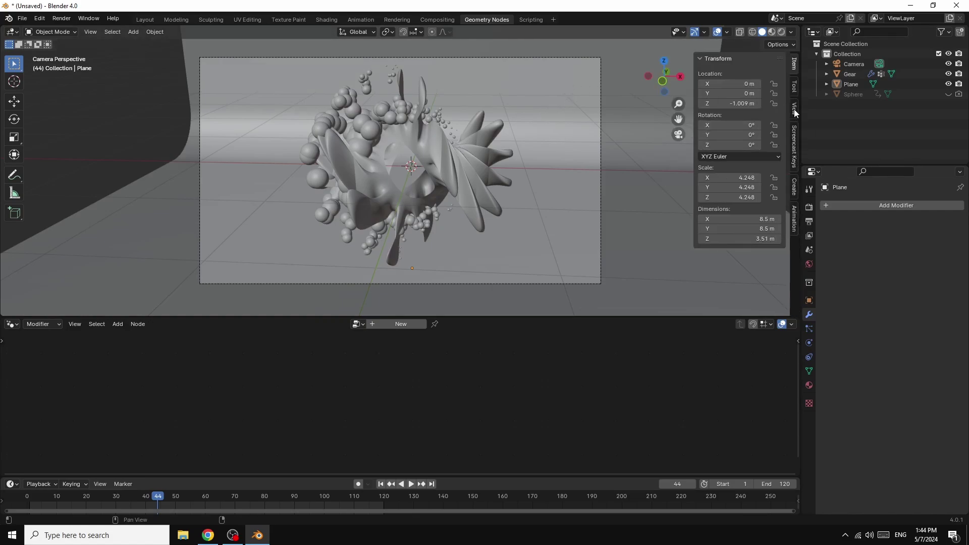
{"action": "left_click", "coordinate": [793, 108]}
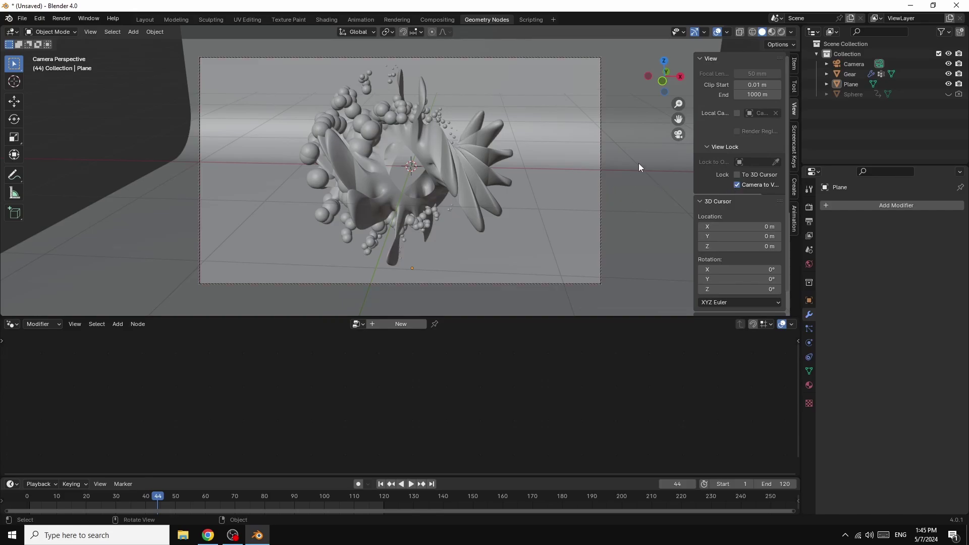
{"action": "key", "text": "n"}
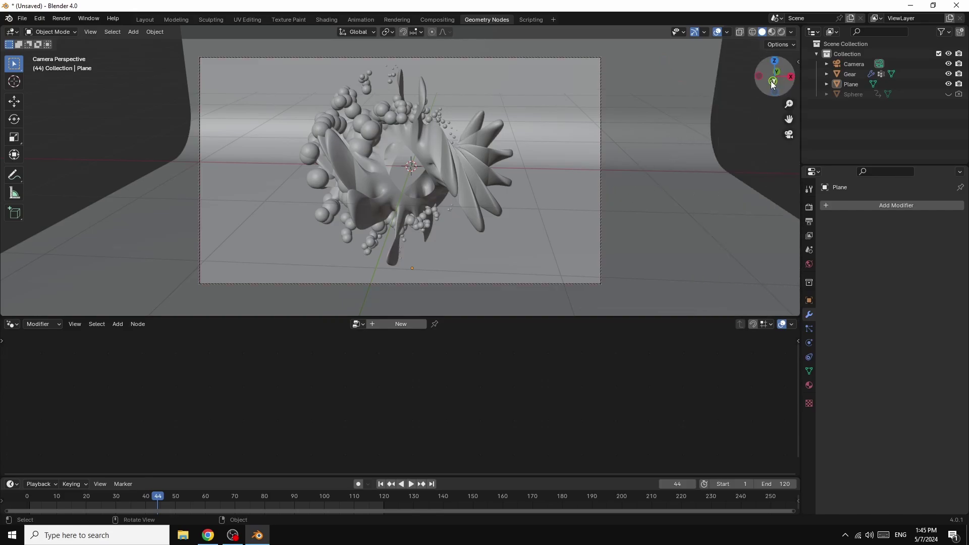
{"action": "left_click", "coordinate": [771, 32]}
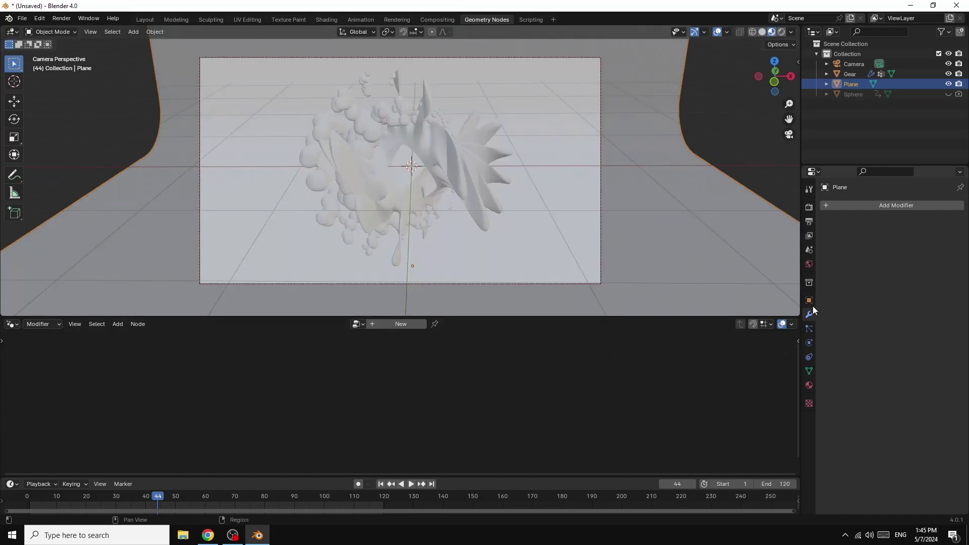
Give the world background an Environment Texture using royal_esplanade_4k.exr from the HDRI folder
{"action": "left_click", "coordinate": [809, 264]}
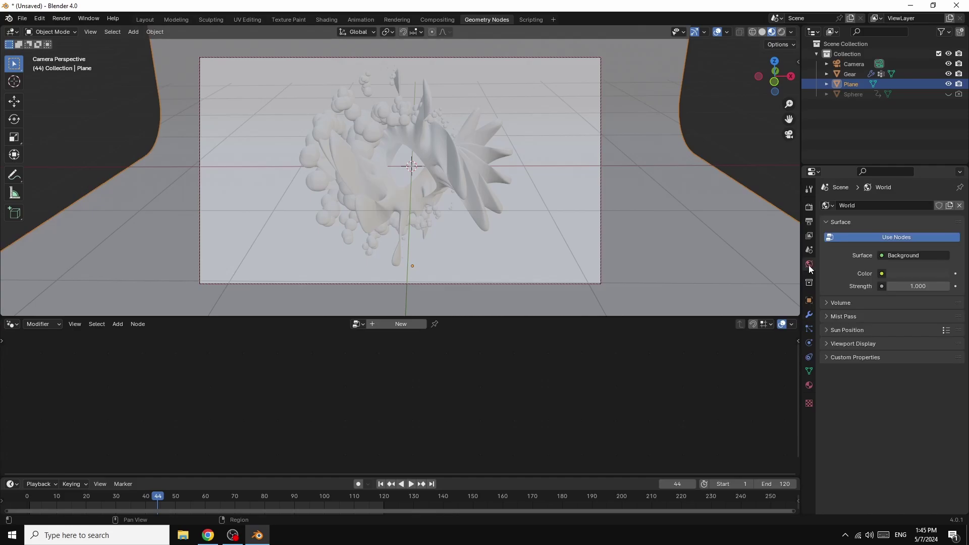
{"action": "left_click", "coordinate": [882, 273]}
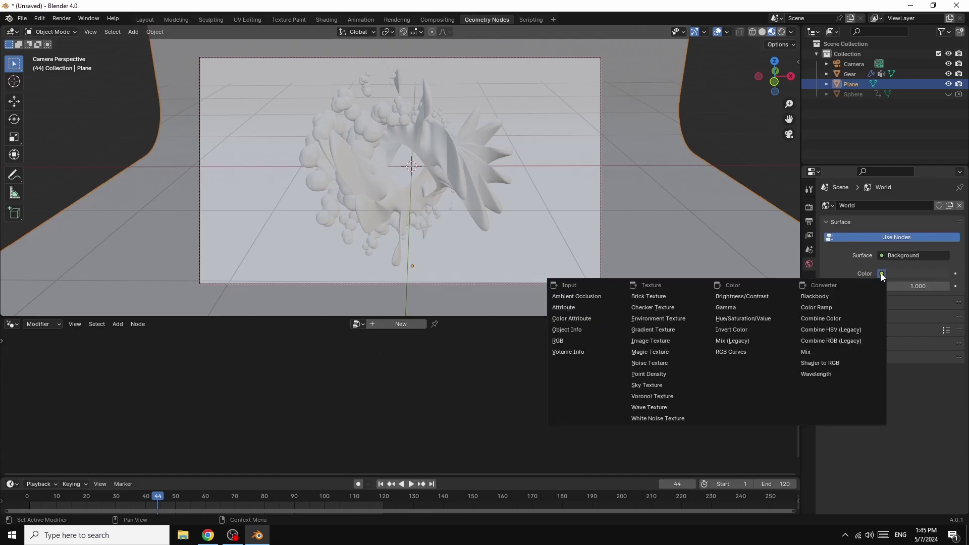
{"action": "left_click", "coordinate": [657, 319]}
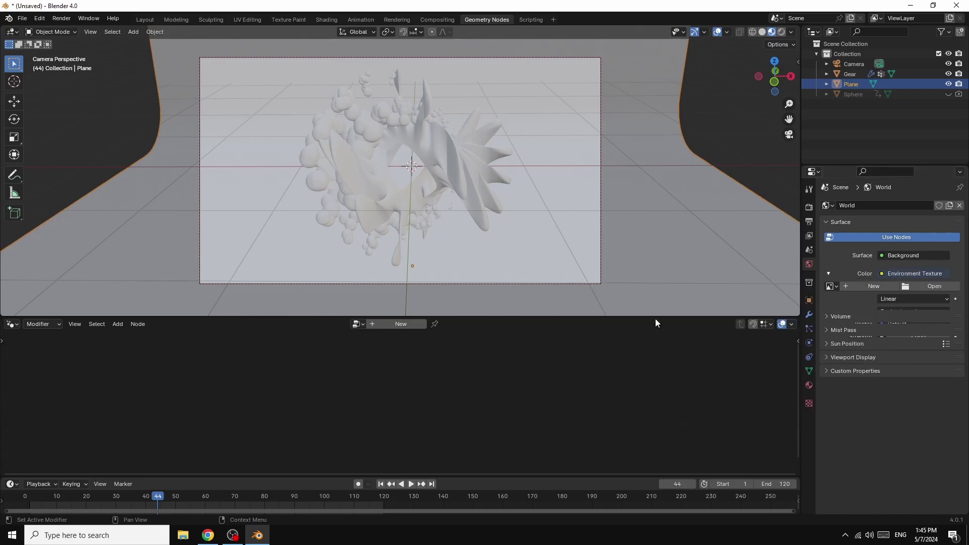
{"action": "left_click", "coordinate": [939, 286]}
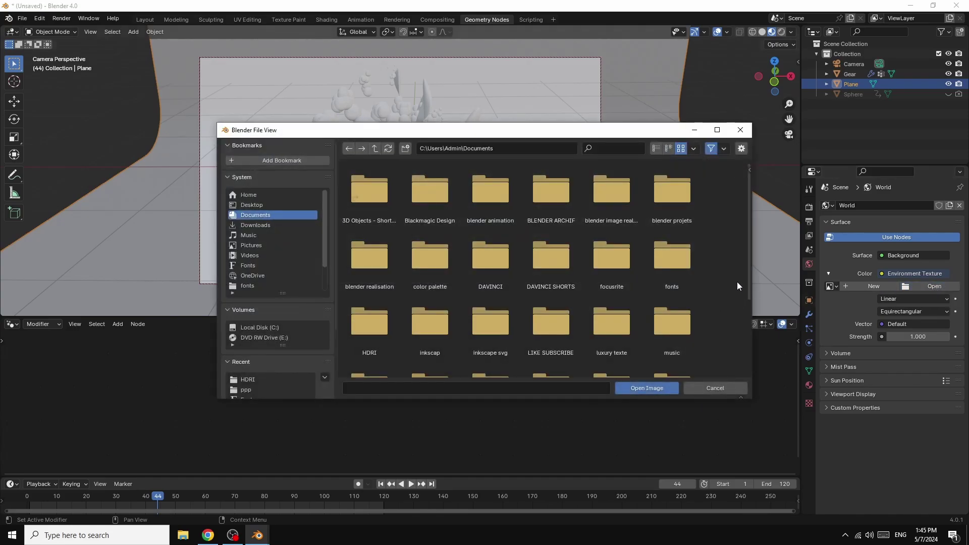
{"action": "double_click", "coordinate": [369, 323]}
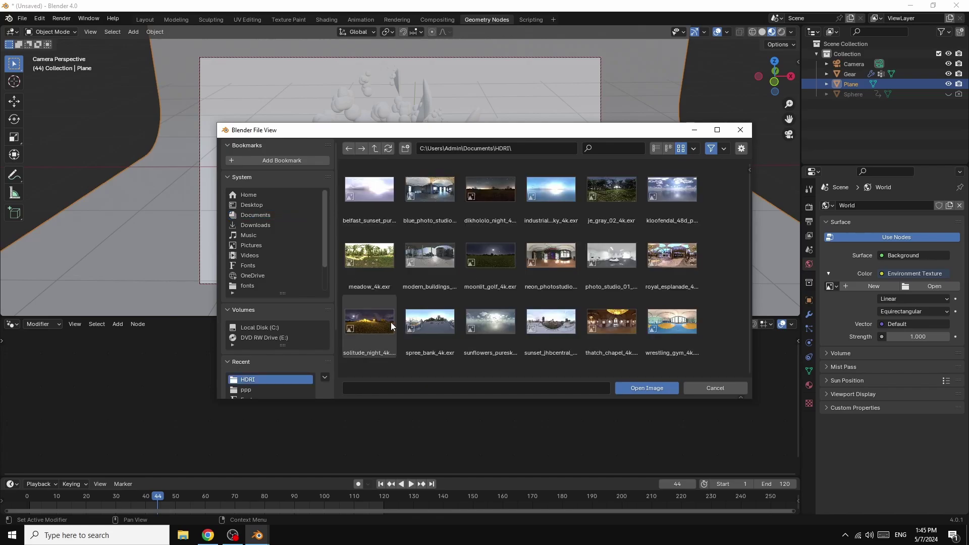
{"action": "double_click", "coordinate": [679, 257]}
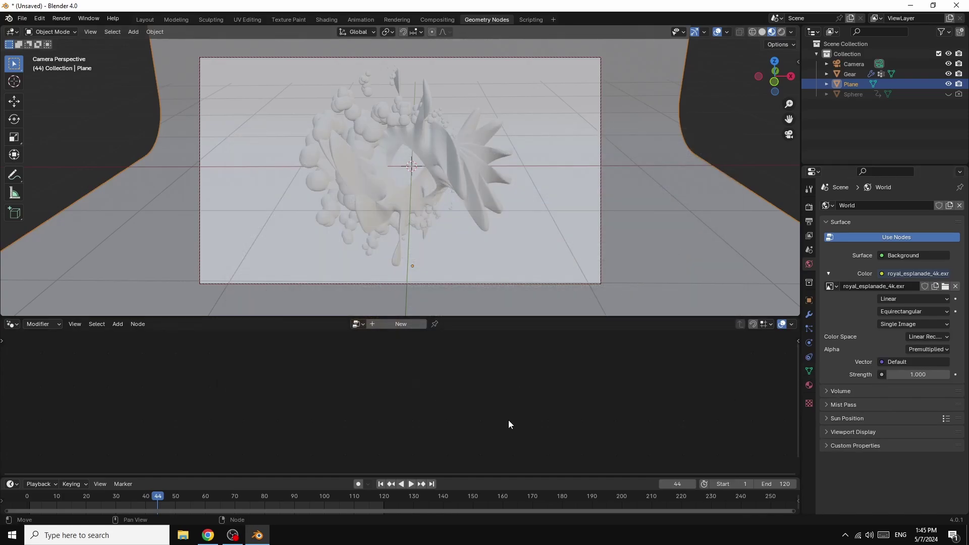
Set the render engine to Cycles with GPU Compute as the device
{"action": "left_click", "coordinate": [809, 207]}
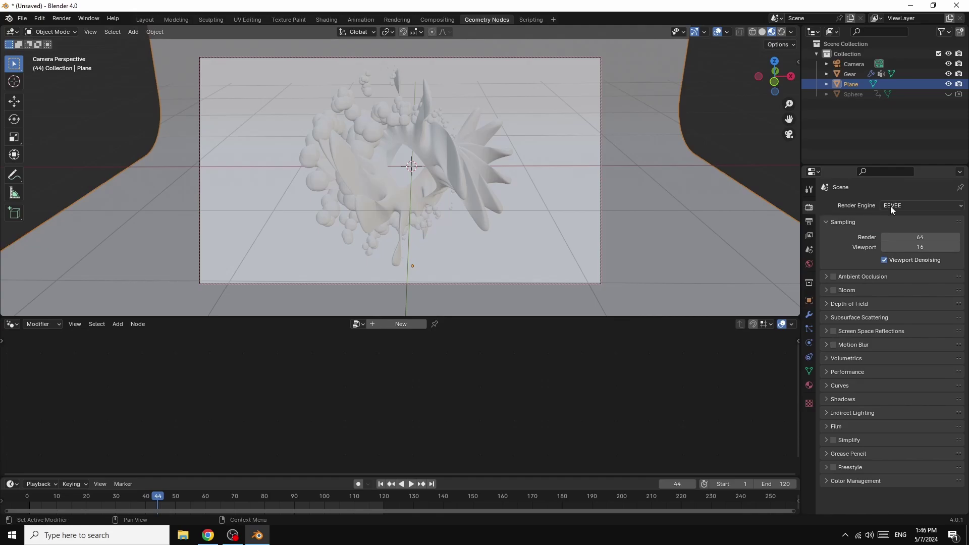
{"action": "left_click", "coordinate": [905, 205]}
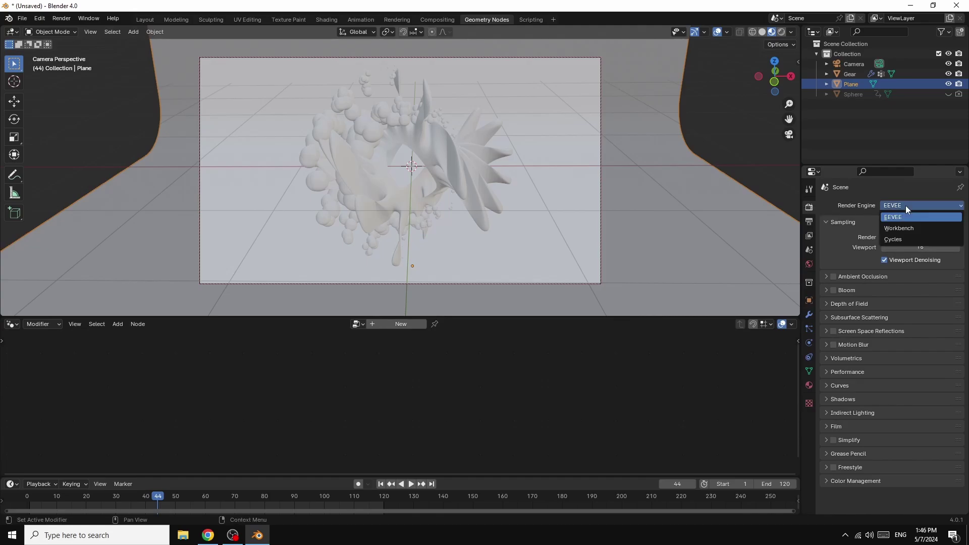
{"action": "left_click", "coordinate": [895, 239]}
{"action": "left_click", "coordinate": [901, 231]}
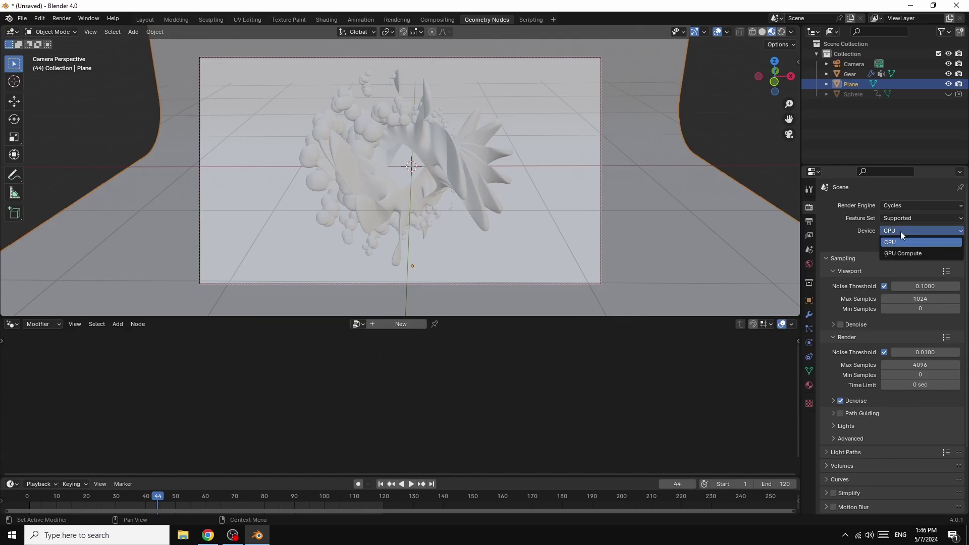
{"action": "left_click", "coordinate": [904, 251]}
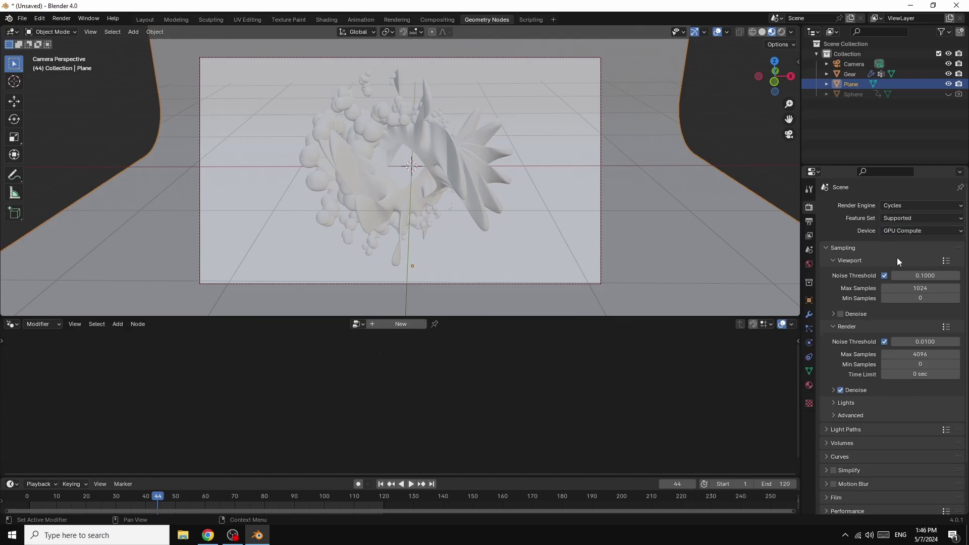
Set Max Samples to 32 for the viewport and 50 for the render, and enable viewport denoising
{"action": "left_click", "coordinate": [924, 289]}
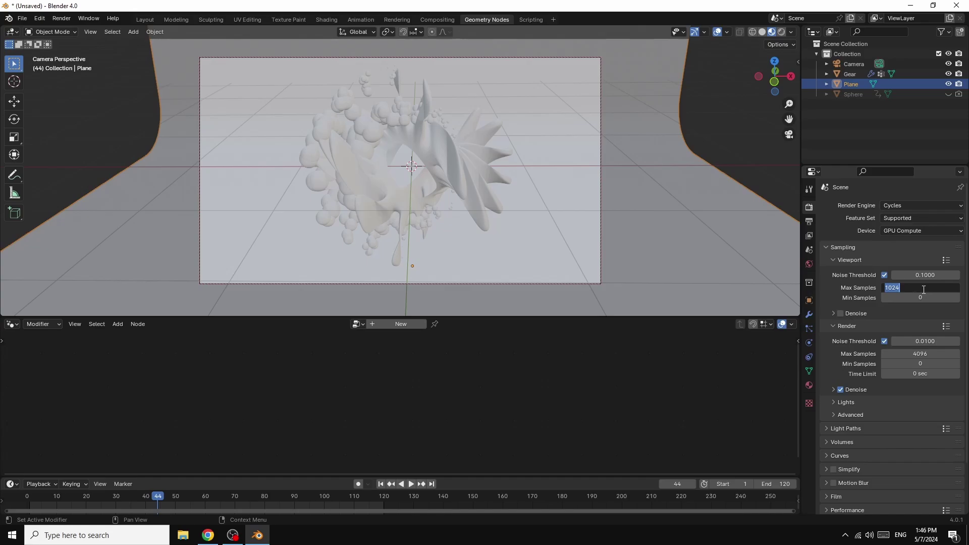
{"action": "type", "text": "32"}
{"action": "key", "text": "Return"}
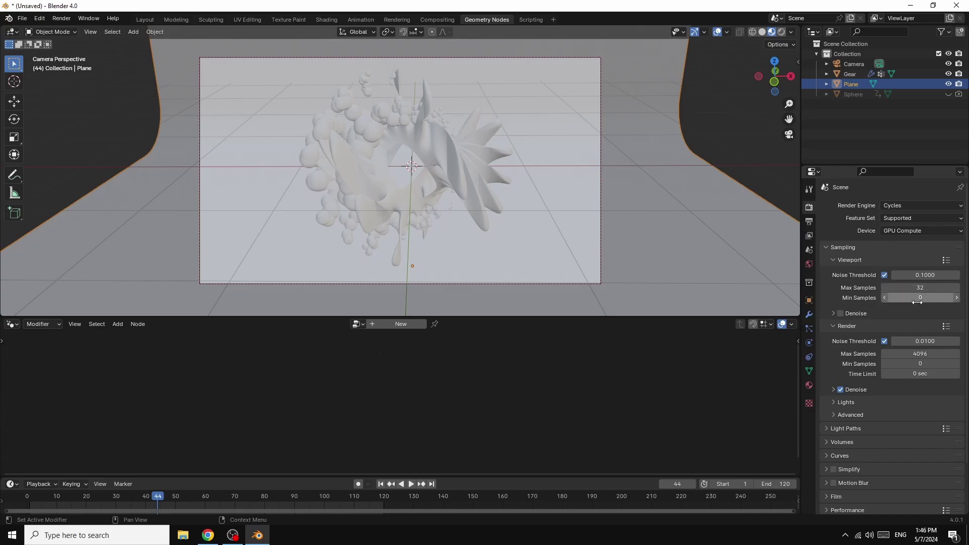
{"action": "double_click", "coordinate": [924, 356]}
{"action": "type", "text": "50"}
{"action": "key", "text": "Return"}
{"action": "left_click", "coordinate": [840, 313]}
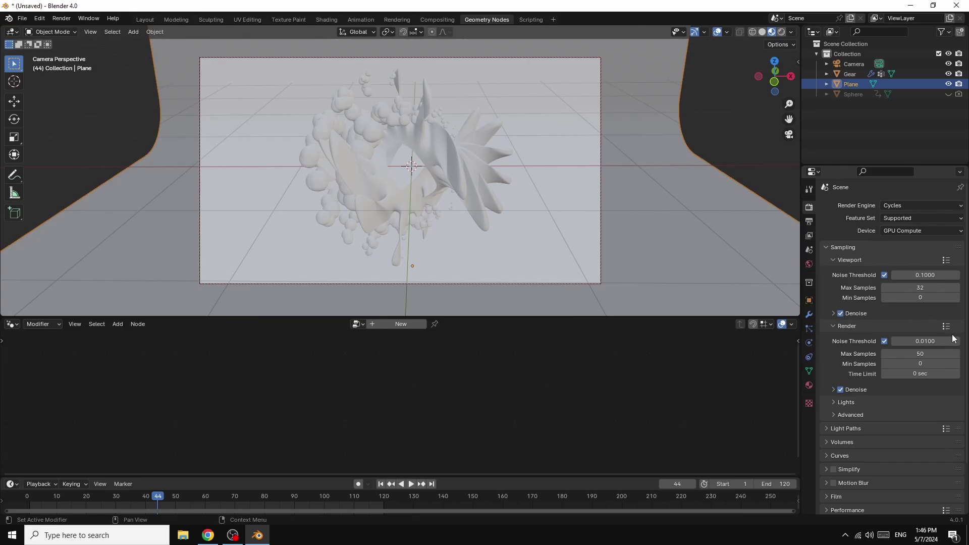
Set the Color Management look to Very High Contrast
{"action": "scroll", "coordinate": [952, 338], "scroll_direction": "down", "scroll_amount": 3}
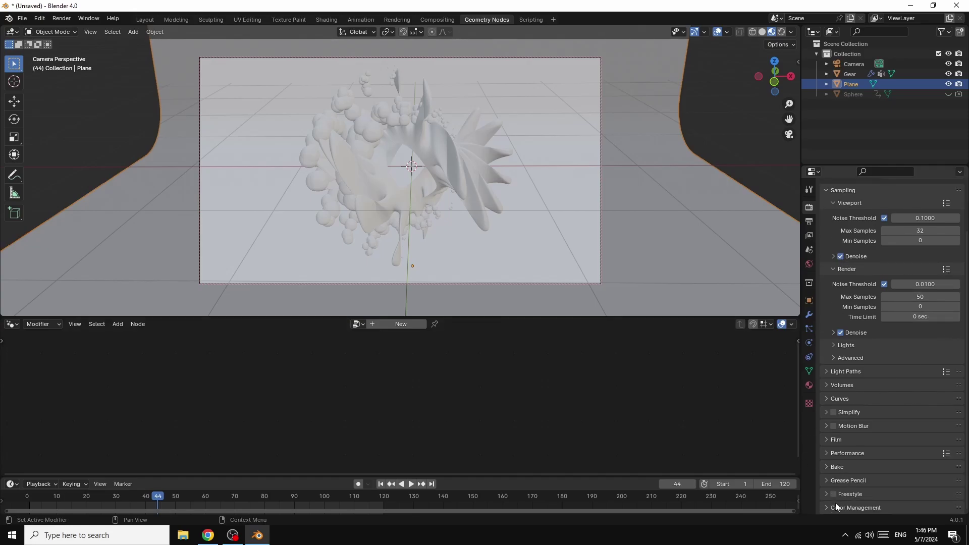
{"action": "left_click", "coordinate": [828, 372]}
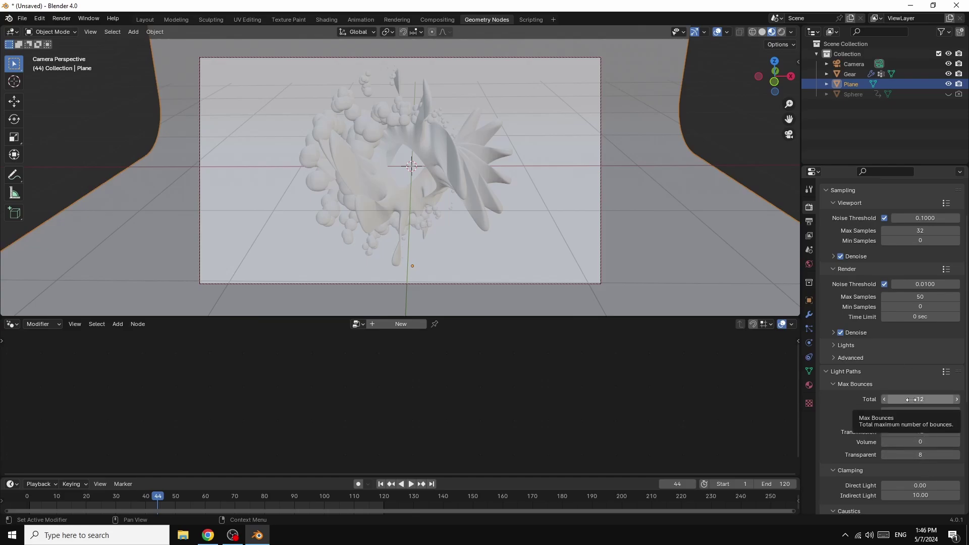
{"action": "left_click", "coordinate": [827, 373]}
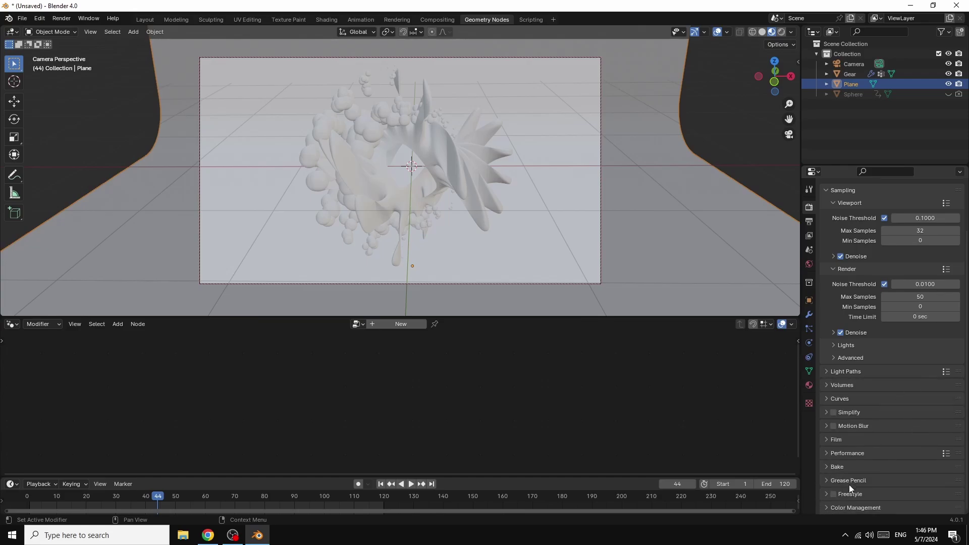
{"action": "left_click", "coordinate": [826, 509]}
{"action": "scroll", "coordinate": [907, 509], "scroll_direction": "down", "scroll_amount": 4}
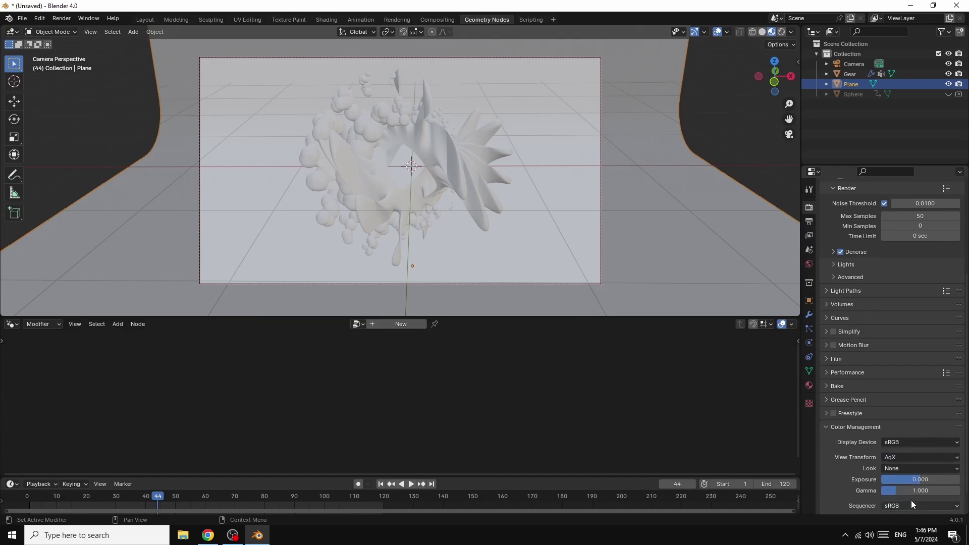
{"action": "left_click", "coordinate": [910, 469]}
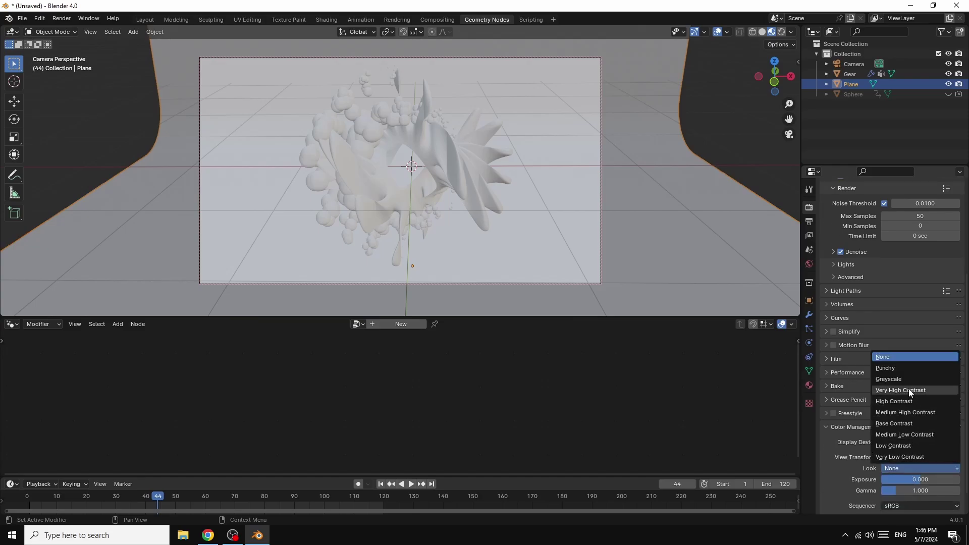
{"action": "left_click", "coordinate": [909, 391]}
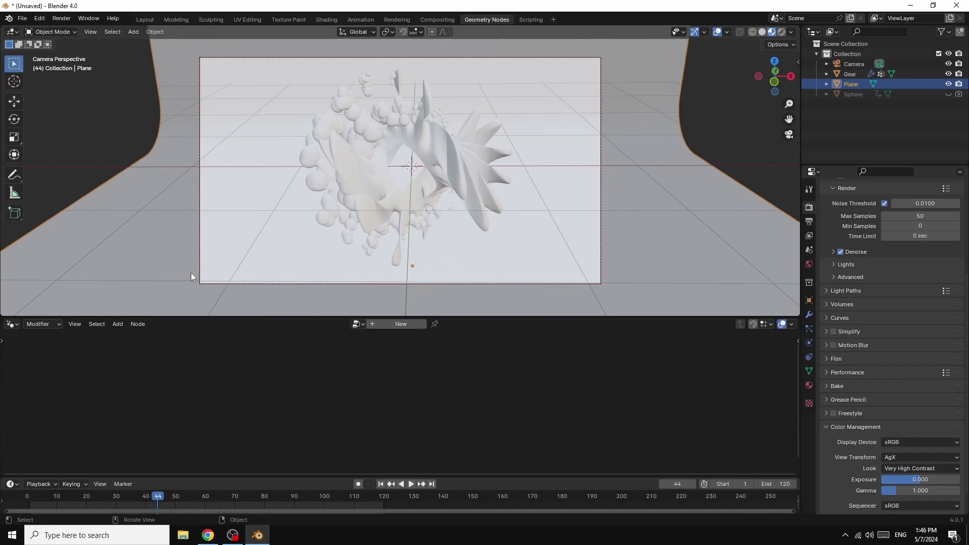
Create a new material for the backdrop plane in the Shader Editor, with Metallic 1.000 and Roughness about 0.195
{"action": "left_click", "coordinate": [17, 324]}
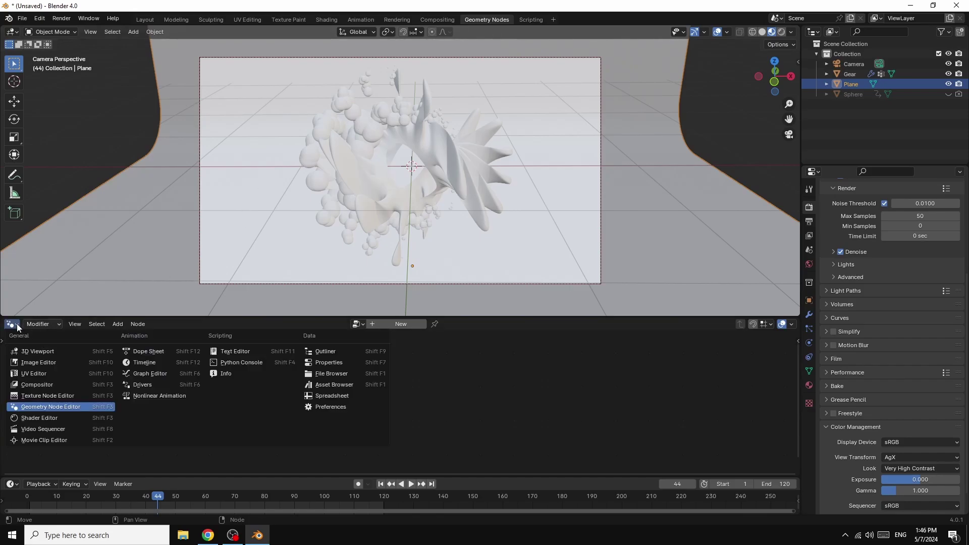
{"action": "left_click", "coordinate": [50, 419]}
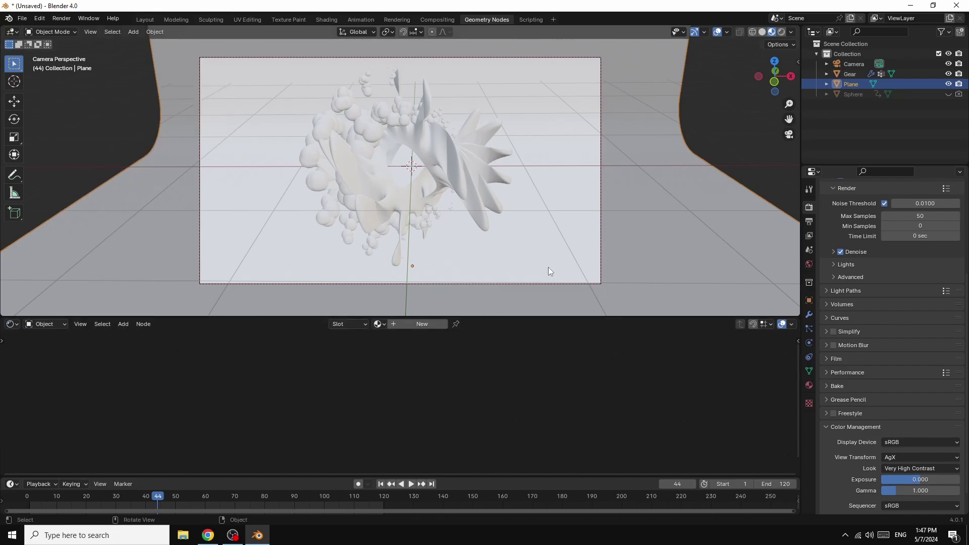
{"action": "left_click", "coordinate": [421, 325]}
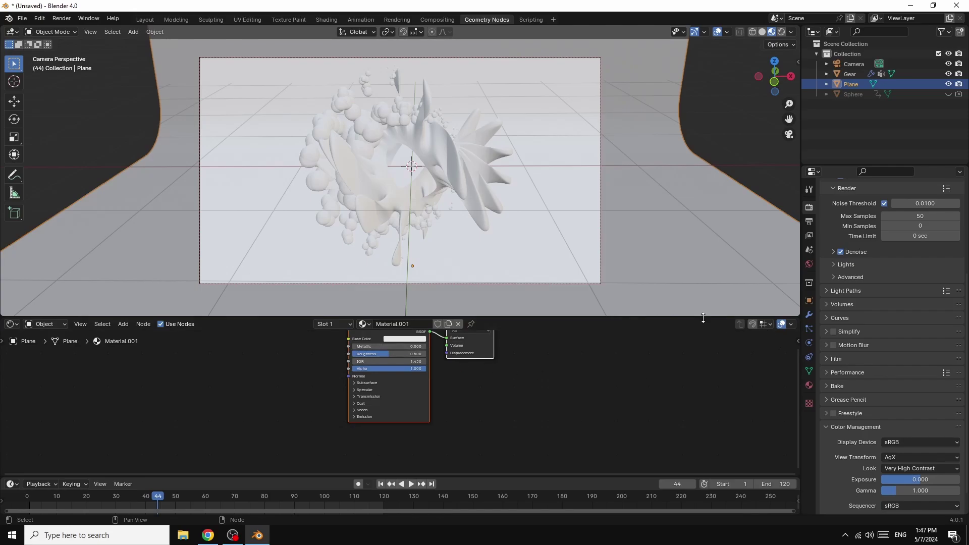
{"action": "left_click_drag", "start_coordinate": [704, 317], "coordinate": [703, 266]}
{"action": "left_click_drag", "start_coordinate": [393, 302], "coordinate": [420, 303]}
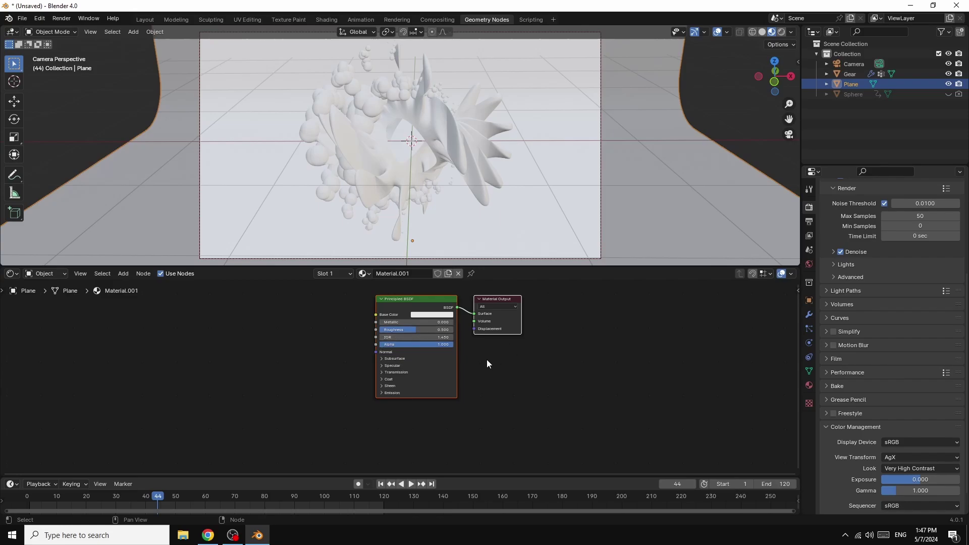
{"action": "mouse_move", "coordinate": [386, 323]}
{"action": "left_mouse_down"}
{"action": "mouse_move", "coordinate": [462, 322]}
{"action": "mouse_move", "coordinate": [391, 331]}
{"action": "left_mouse_up"}
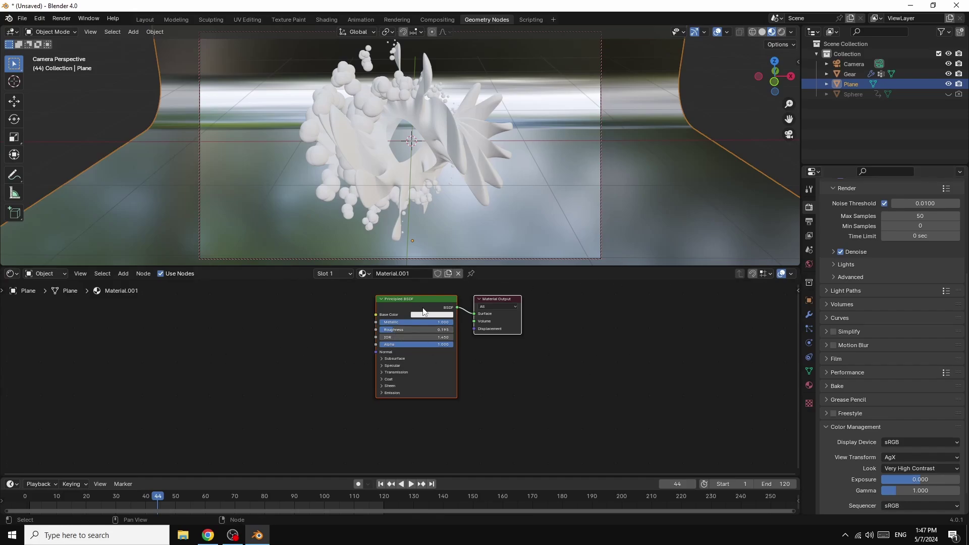
Assign the gear material to Slot 2 of the Gear object and delete the material's Principled BSDF node
{"action": "left_click", "coordinate": [429, 119]}
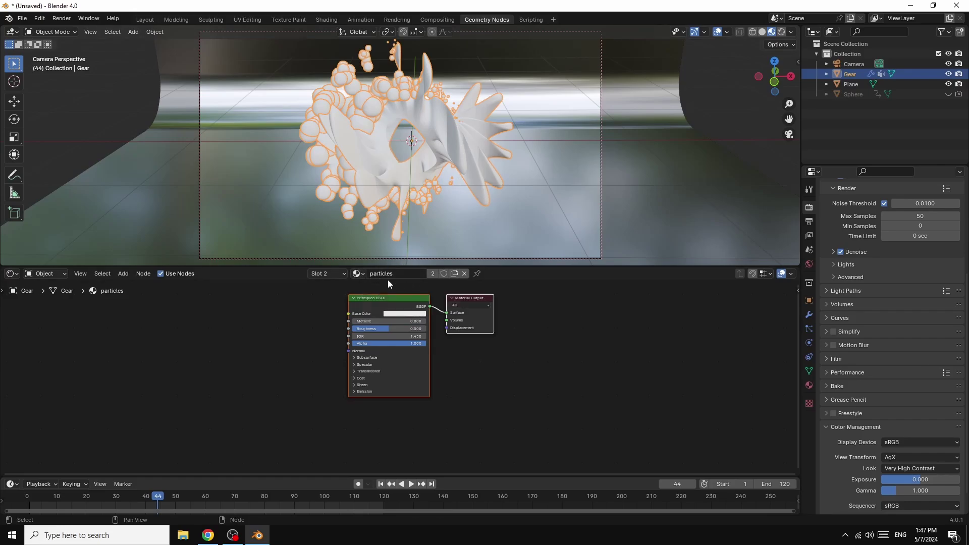
{"action": "left_click", "coordinate": [362, 275]}
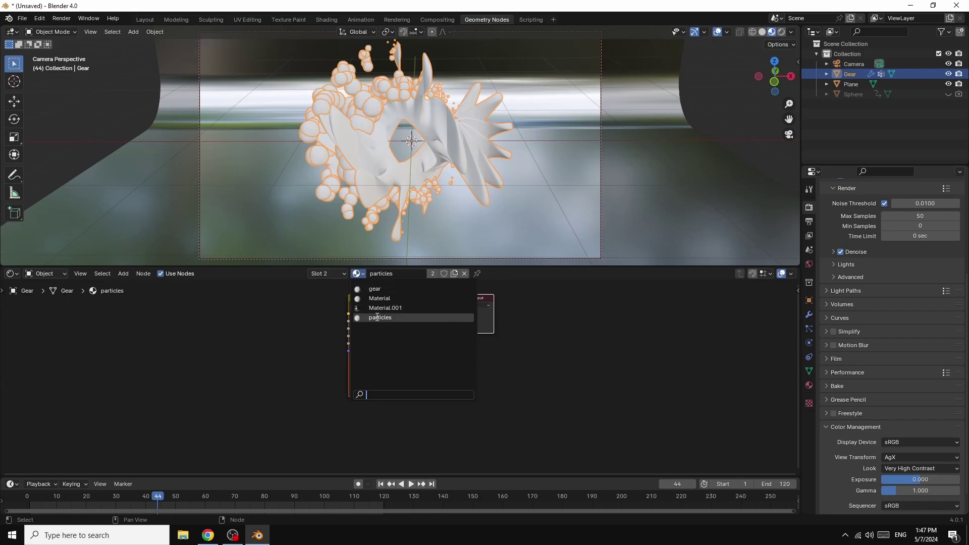
{"action": "left_click", "coordinate": [375, 289]}
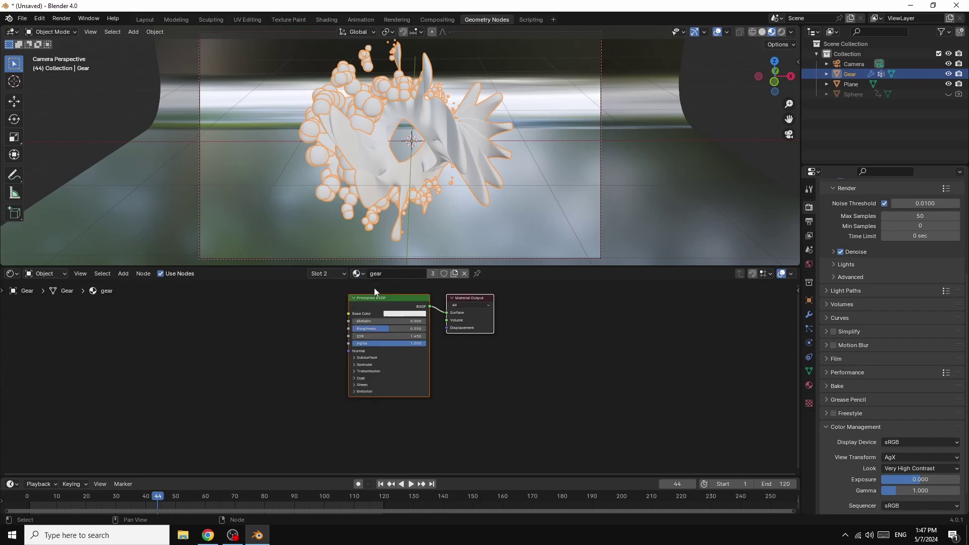
{"action": "middle_click_drag", "start_coordinate": [373, 303], "coordinate": [410, 305]}
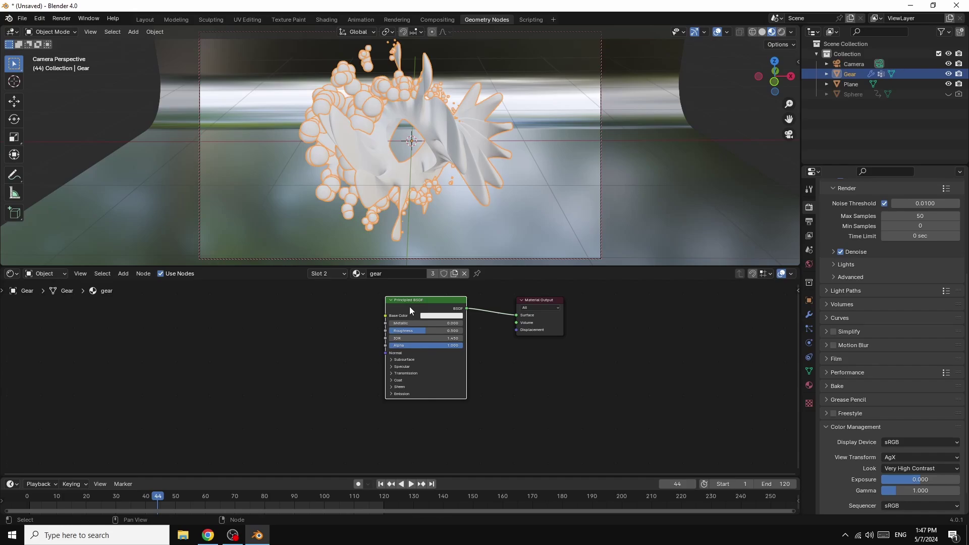
{"action": "right_click", "coordinate": [410, 307]}
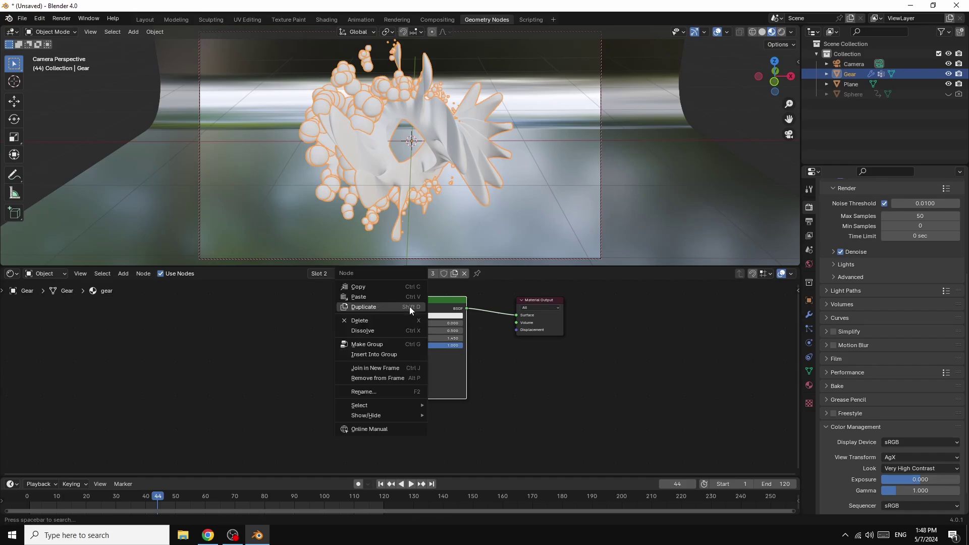
{"action": "left_click", "coordinate": [382, 319]}
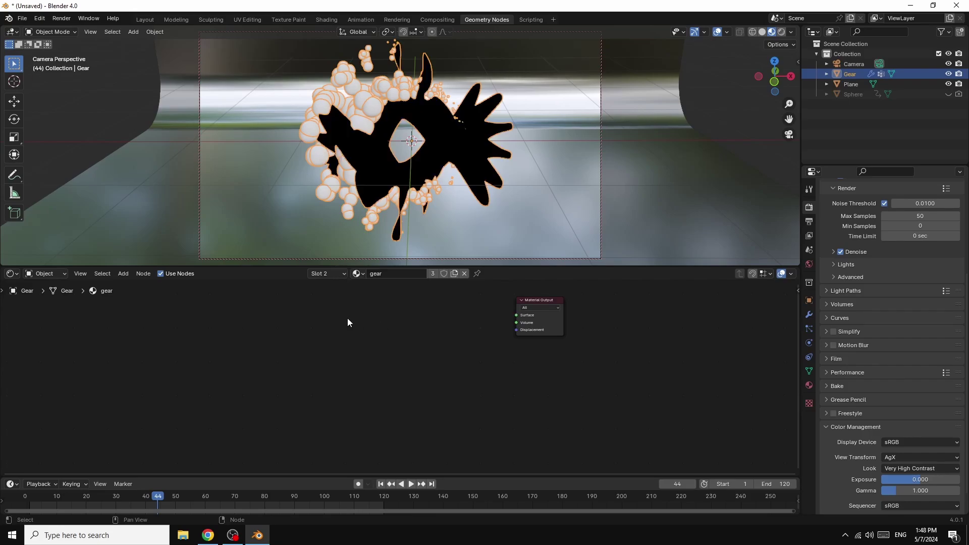
Add a Glass BSDF to the gear material, connect it to the Material Output's Surface, and set its IOR to 1.350
{"action": "left_click", "coordinate": [123, 273]}
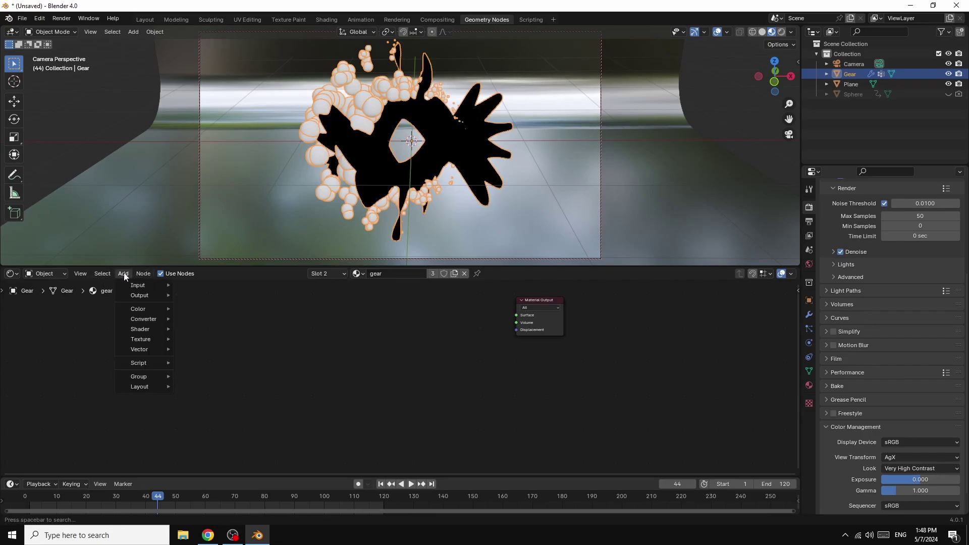
{"action": "mouse_move", "coordinate": [140, 331]}
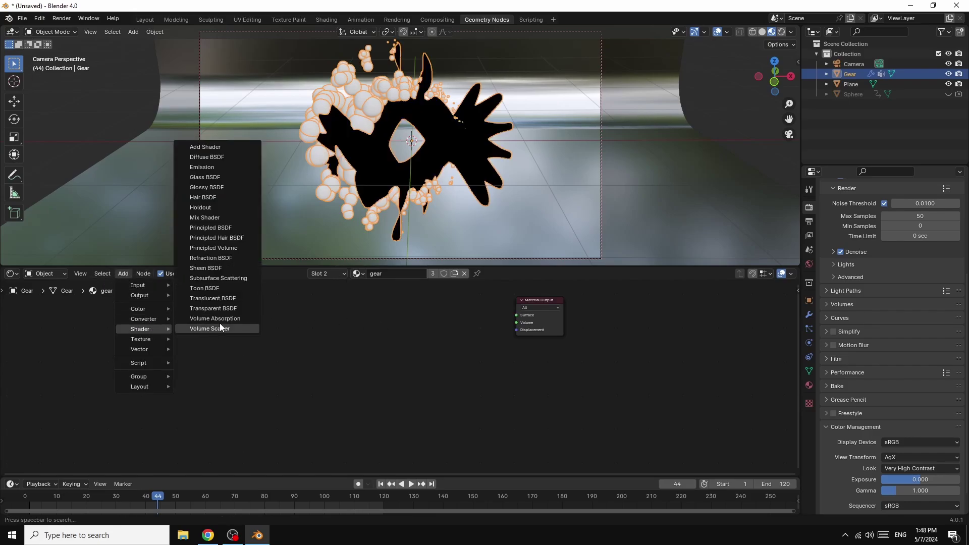
{"action": "left_click", "coordinate": [219, 178]}
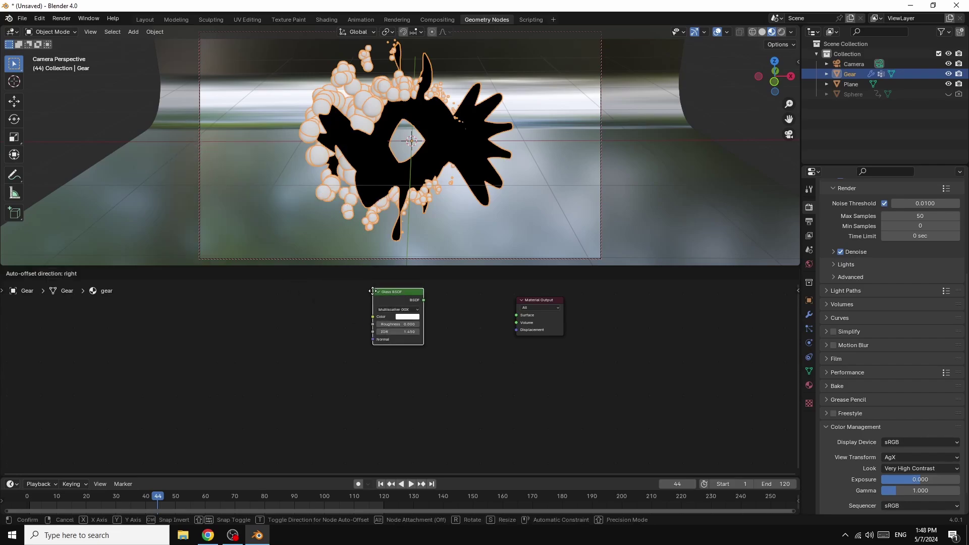
{"action": "left_click", "coordinate": [369, 310]}
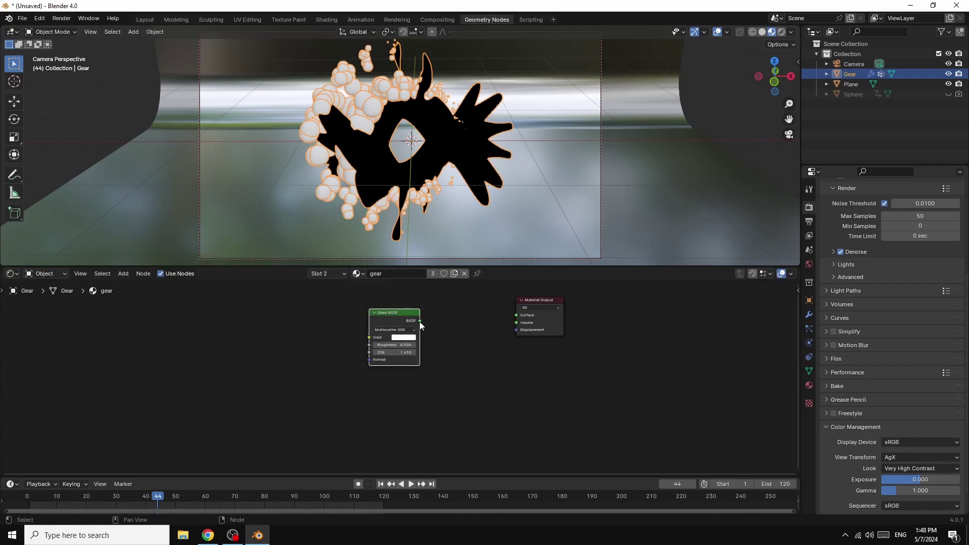
{"action": "left_click_drag", "start_coordinate": [420, 320], "coordinate": [562, 304]}
{"action": "left_click_drag", "start_coordinate": [377, 315], "coordinate": [386, 300]}
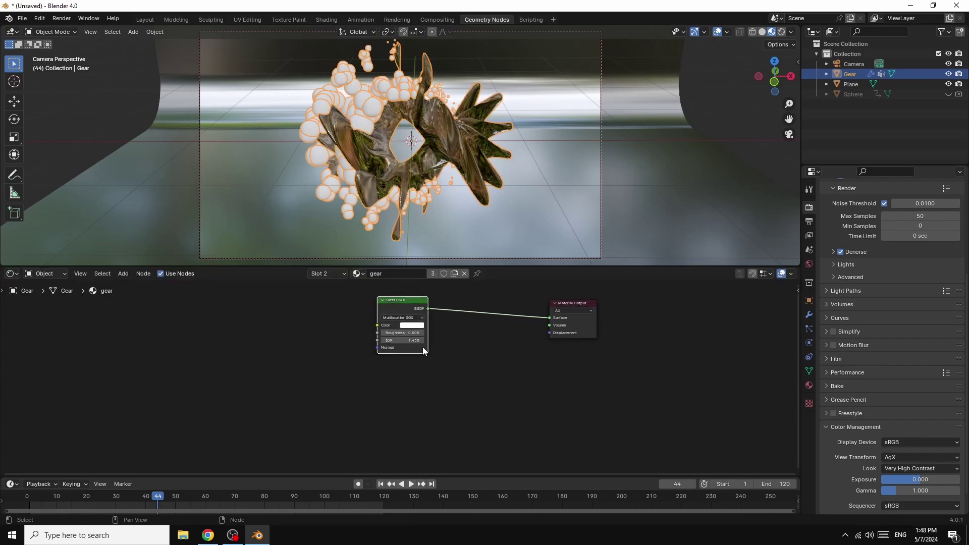
{"action": "left_click", "coordinate": [384, 342]}
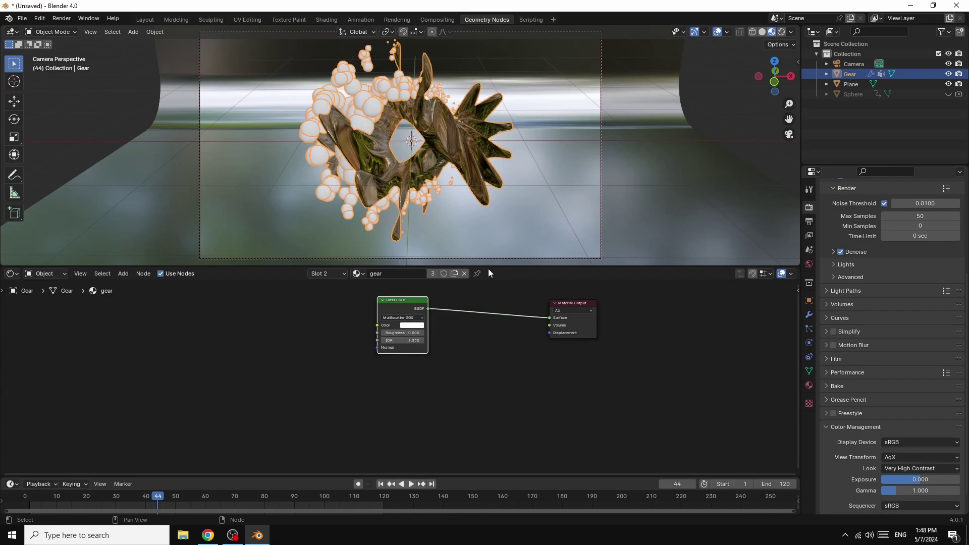
Switch the viewport to Rendered shading and set the Glass BSDF's roughness to about 0.04, spacing the nodes apart
{"action": "left_click", "coordinate": [783, 31]}
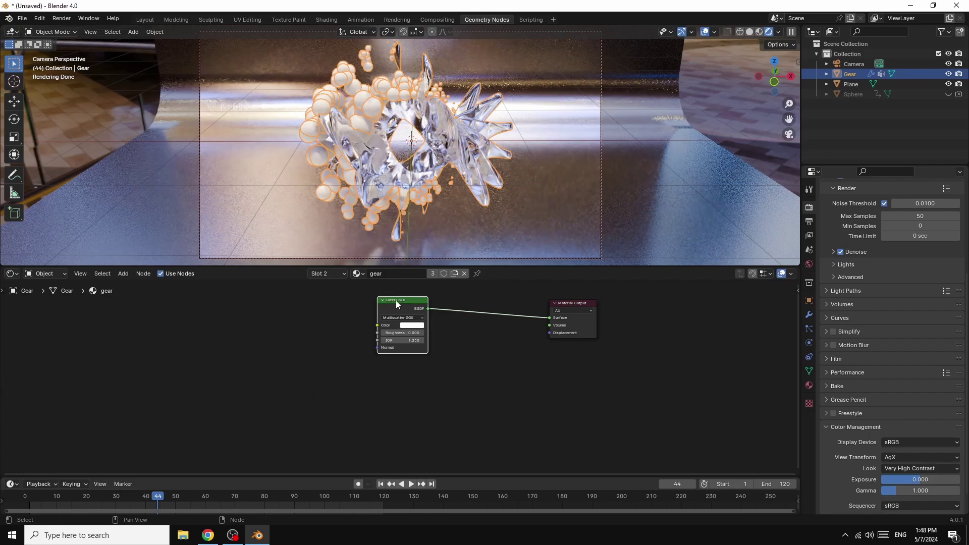
{"action": "left_click_drag", "start_coordinate": [396, 301], "coordinate": [421, 305]}
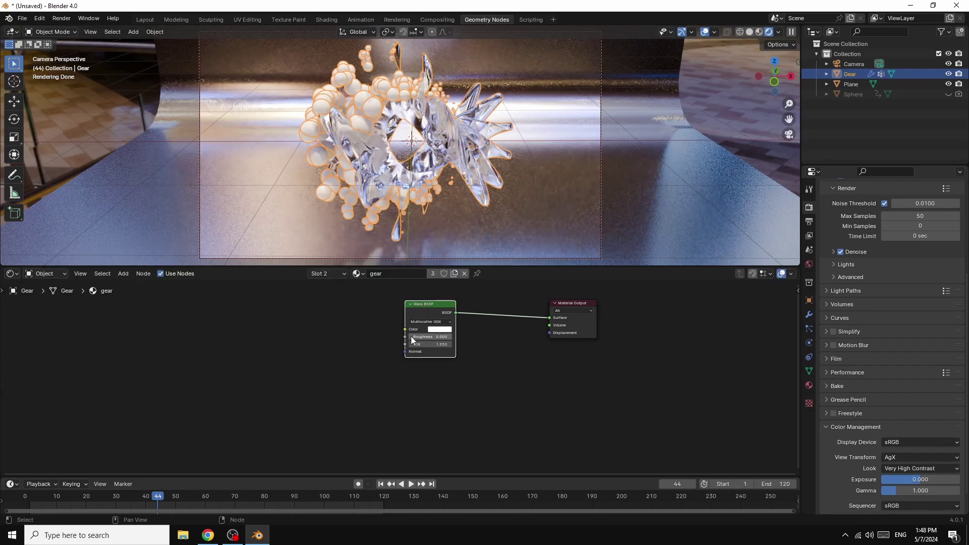
{"action": "left_click_drag", "start_coordinate": [411, 337], "coordinate": [406, 312]}
{"action": "left_click_drag", "start_coordinate": [571, 305], "coordinate": [594, 313]}
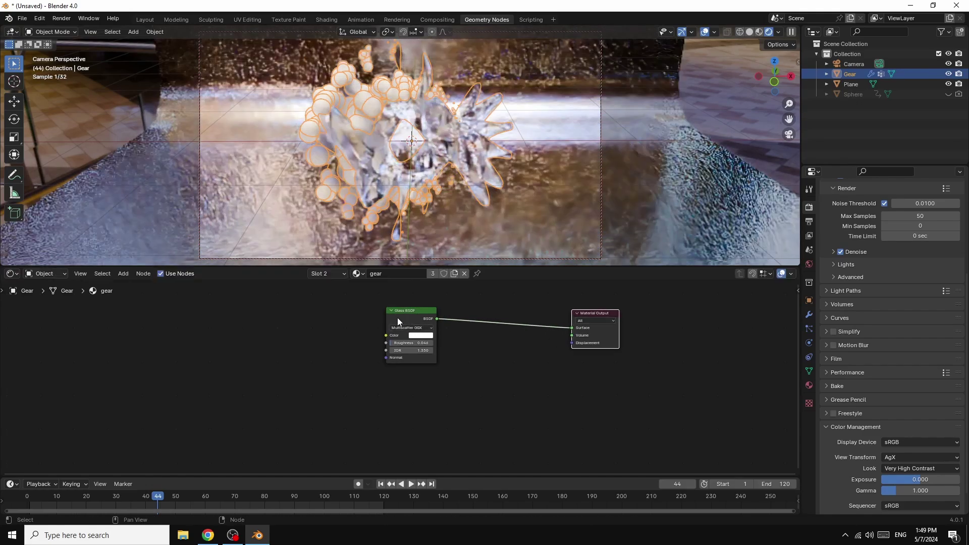
{"action": "left_click_drag", "start_coordinate": [401, 317], "coordinate": [410, 337]}
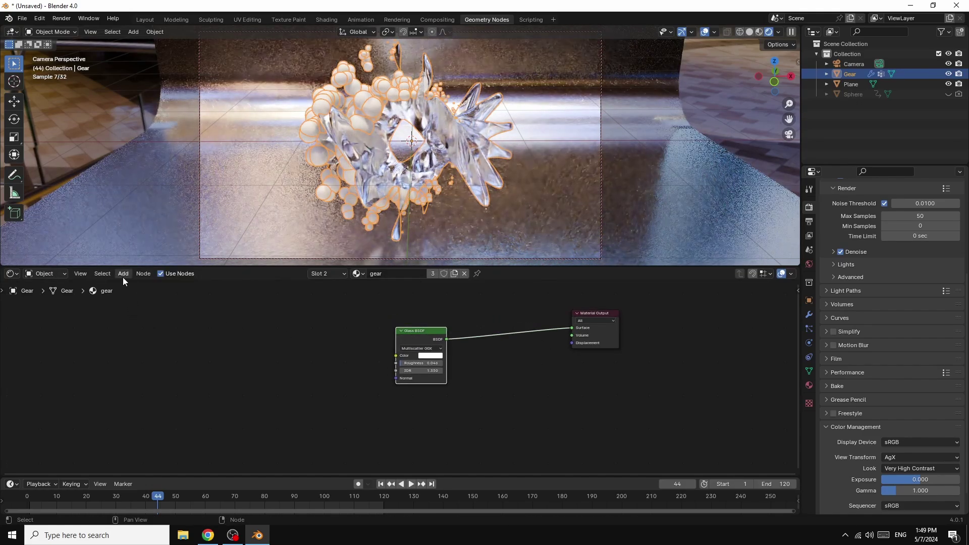
Add a Transparent BSDF to the gear material and place it below the Glass BSDF
{"action": "left_click", "coordinate": [123, 274]}
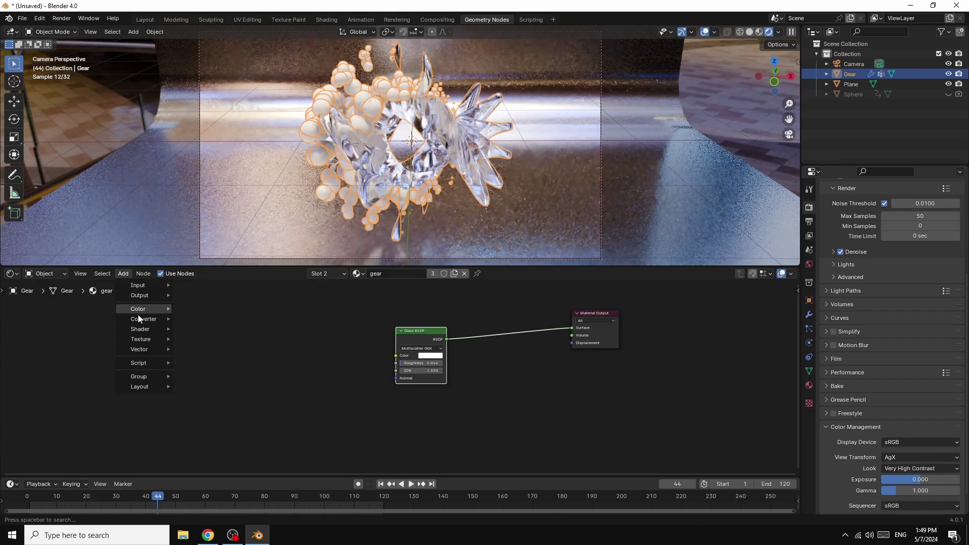
{"action": "mouse_move", "coordinate": [141, 331]}
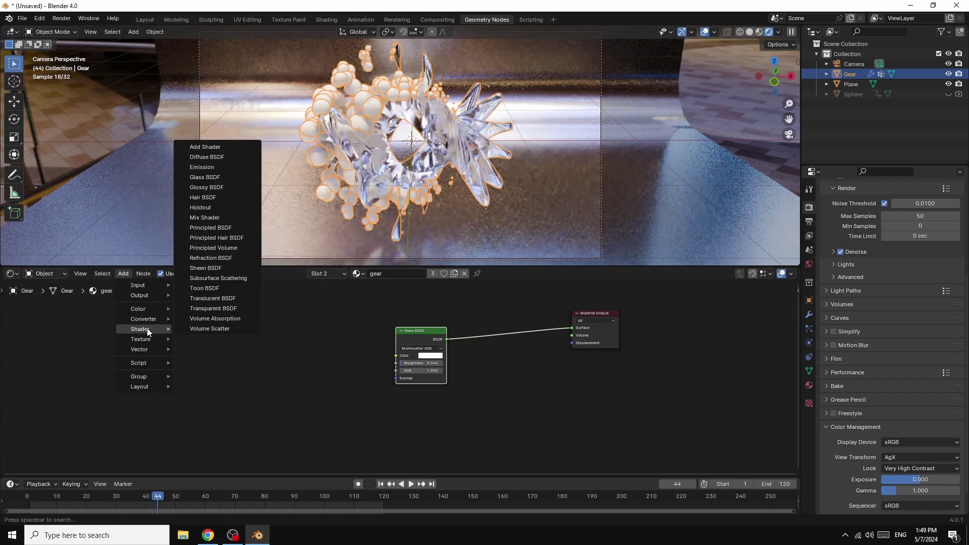
{"action": "left_click", "coordinate": [213, 309]}
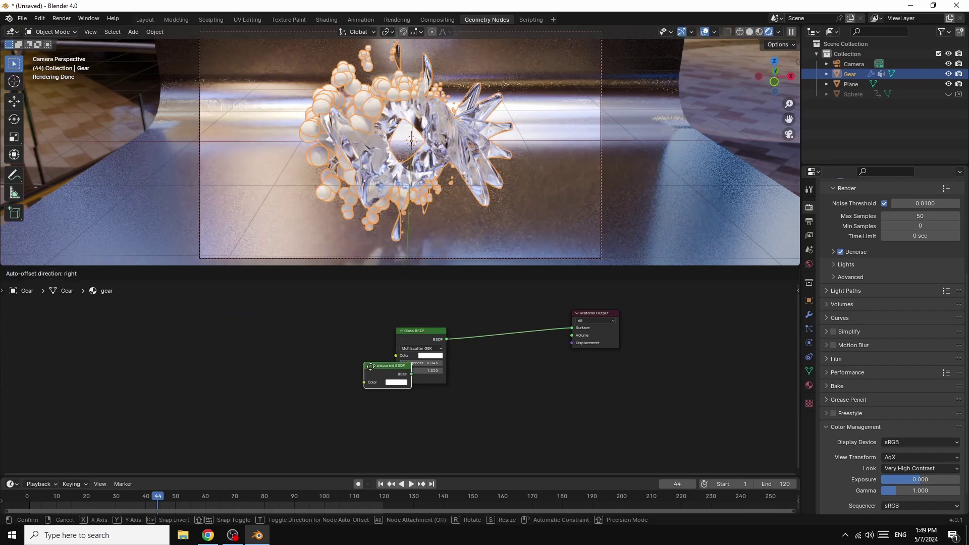
{"action": "left_click", "coordinate": [393, 400]}
Insert a Mix Shader before the Material Output, feeding it the Glass BSDF and the Transparent BSDF as its two shaders
{"action": "left_click", "coordinate": [123, 274]}
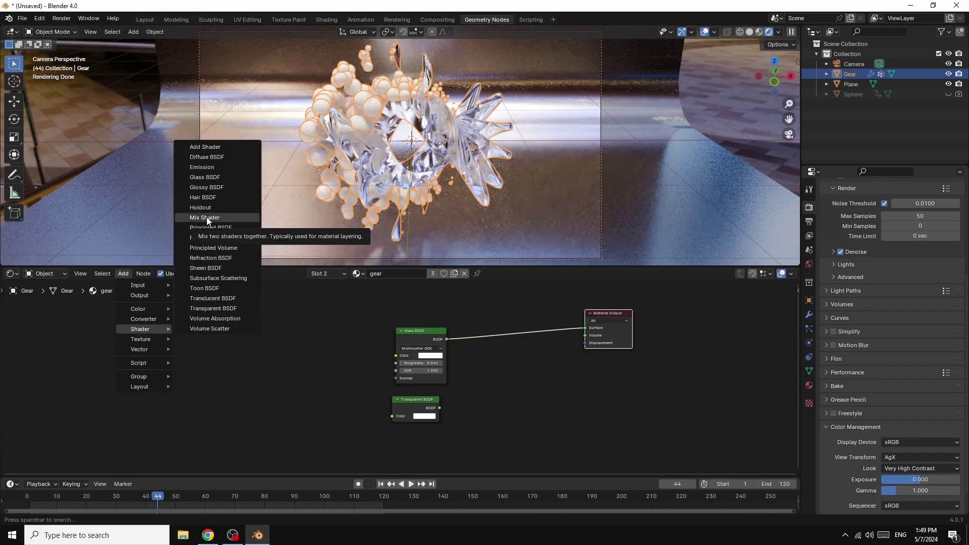
{"action": "left_click", "coordinate": [207, 218]}
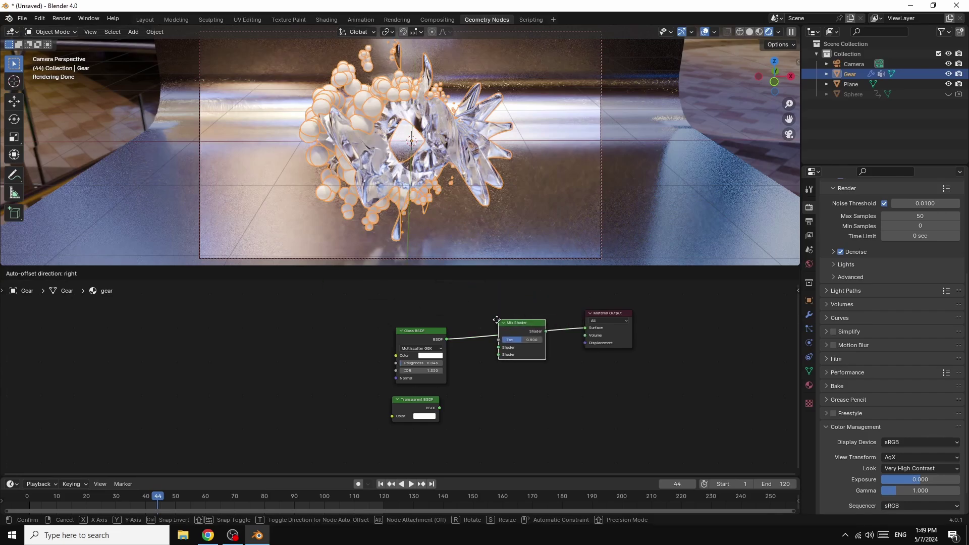
{"action": "left_click", "coordinate": [503, 318]}
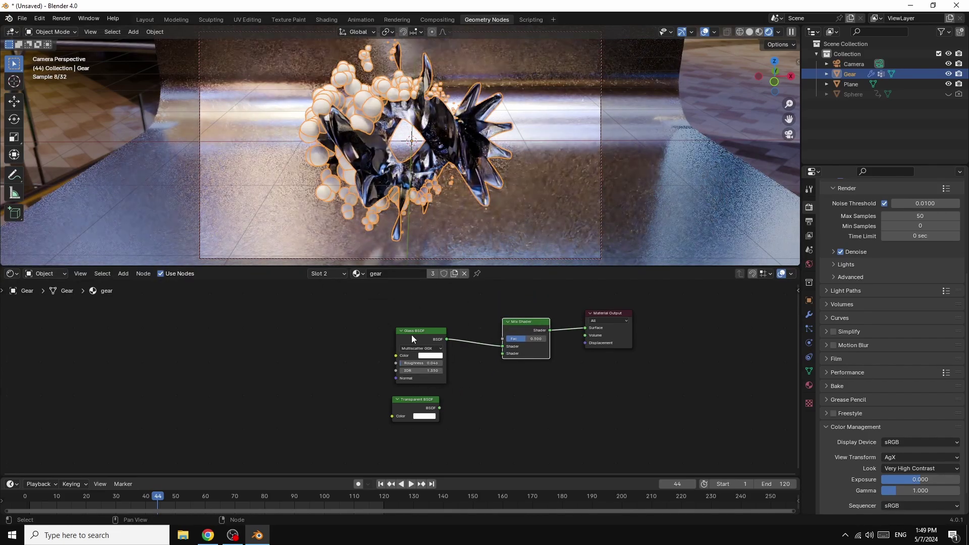
{"action": "mouse_move", "coordinate": [490, 339]}
{"action": "left_mouse_down"}
{"action": "mouse_move", "coordinate": [455, 343]}
{"action": "mouse_move", "coordinate": [502, 347]}
{"action": "left_mouse_up"}
{"action": "left_click_drag", "start_coordinate": [440, 406], "coordinate": [502, 354]}
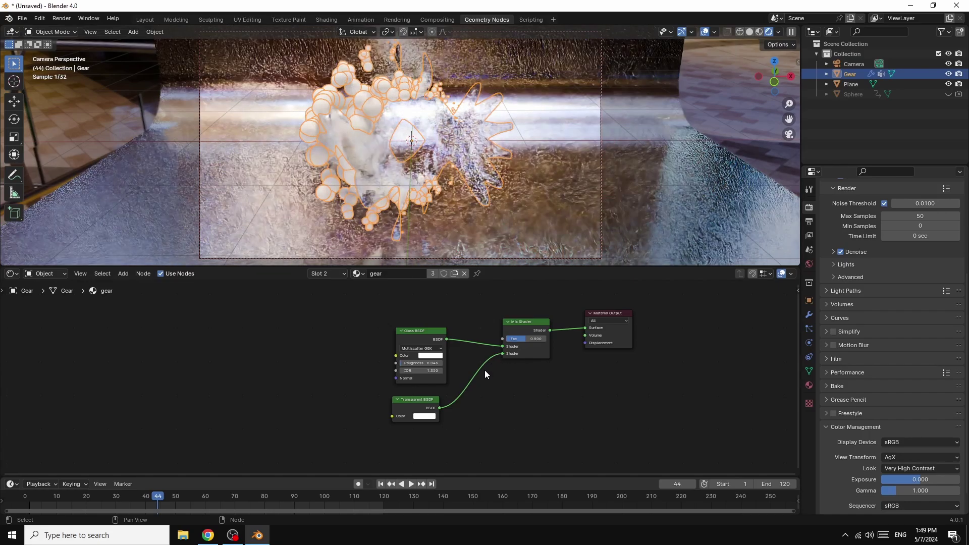
Add a Layer Weight node with Blend 0.100 and connect its Fresnel output to the Mix Shader's Fac
{"action": "left_click", "coordinate": [123, 273]}
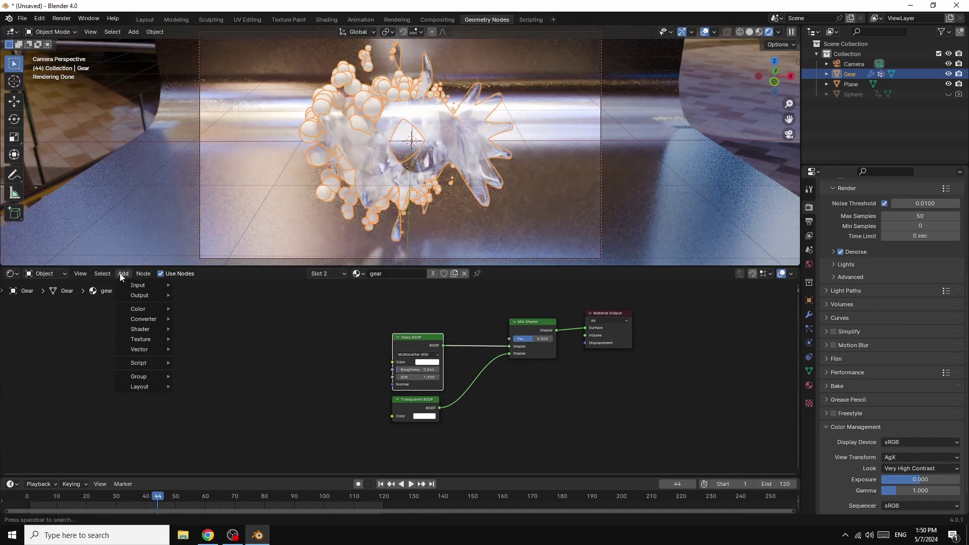
{"action": "mouse_move", "coordinate": [130, 285]}
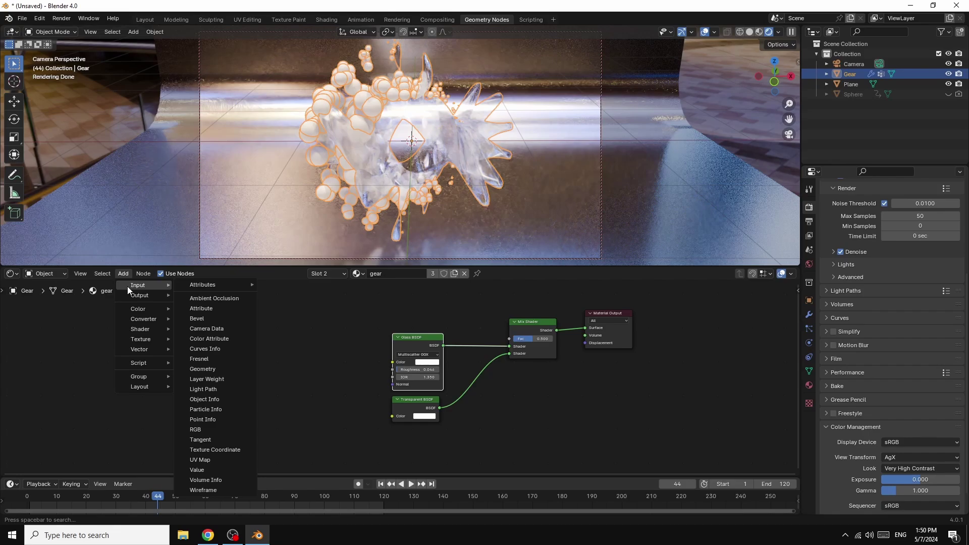
{"action": "left_click", "coordinate": [213, 379]}
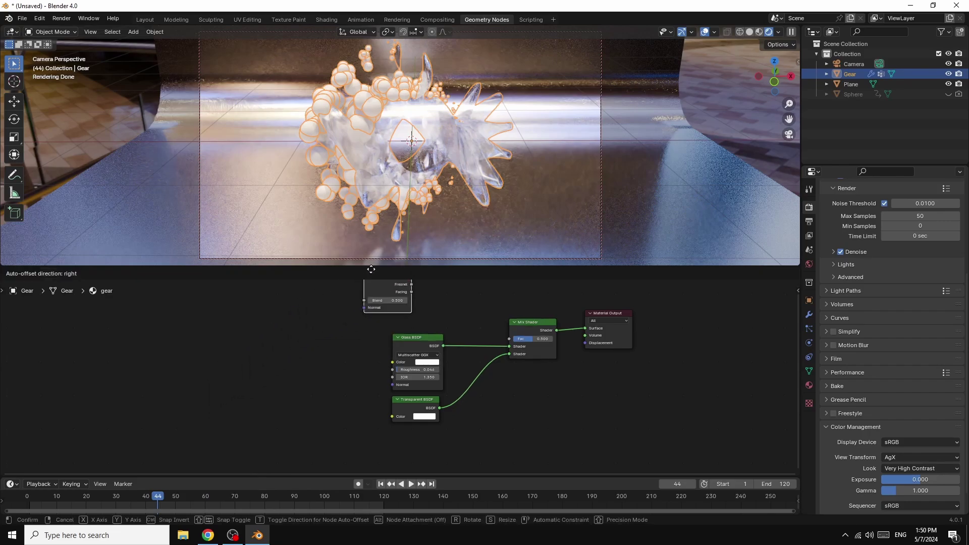
{"action": "left_click", "coordinate": [373, 310]}
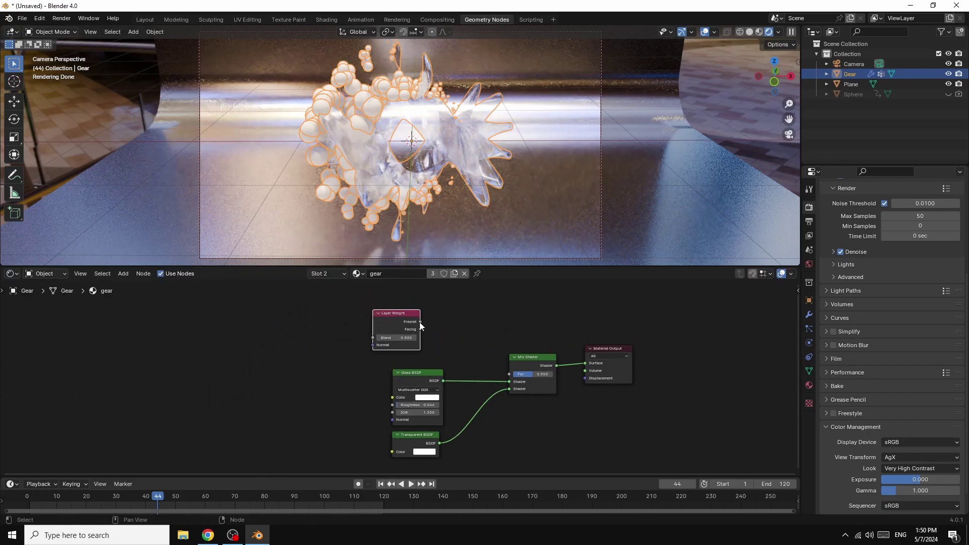
{"action": "left_click_drag", "start_coordinate": [420, 322], "coordinate": [427, 329]}
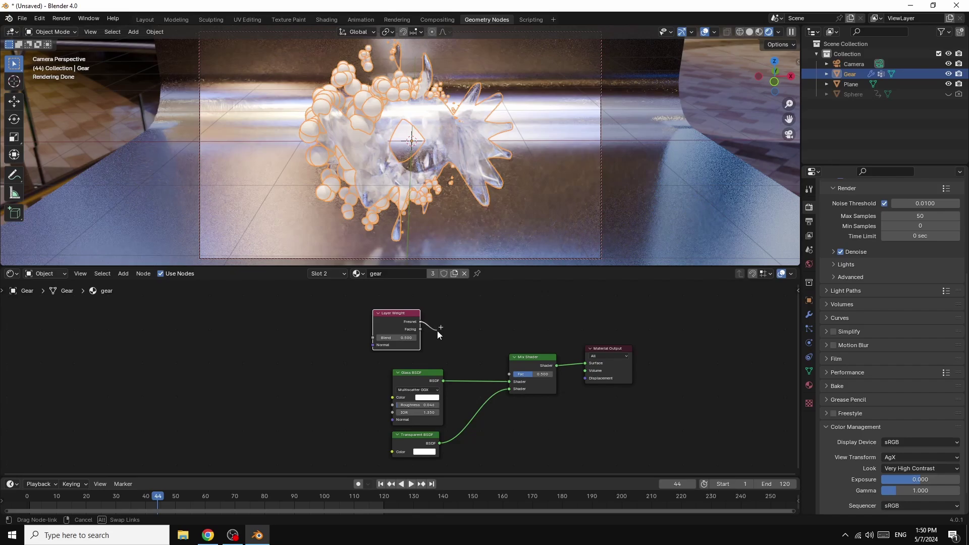
{"action": "left_click_drag", "start_coordinate": [480, 357], "coordinate": [509, 373]}
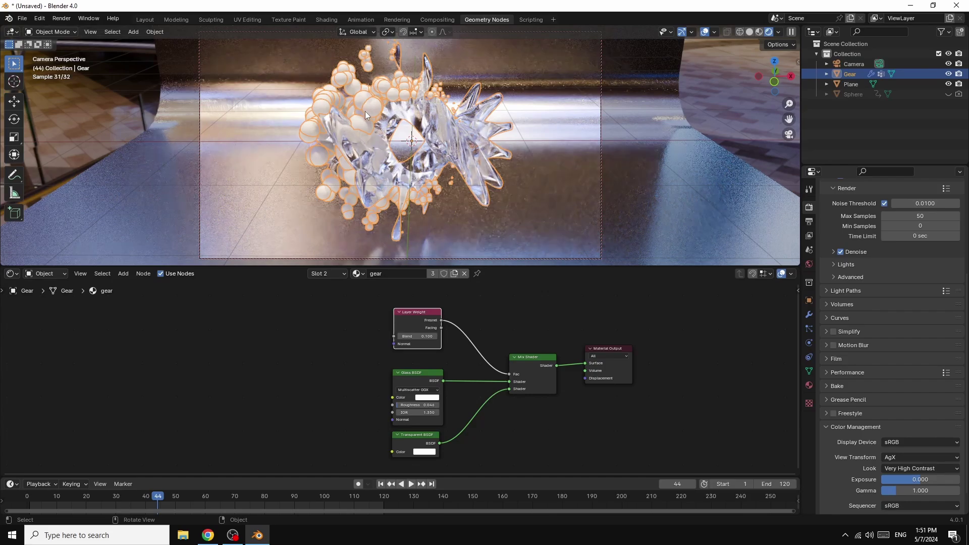
Assign the particles material to Slot 2 of the Gear object and space its Principled BSDF and Material Output nodes apart
{"action": "left_click", "coordinate": [361, 274]}
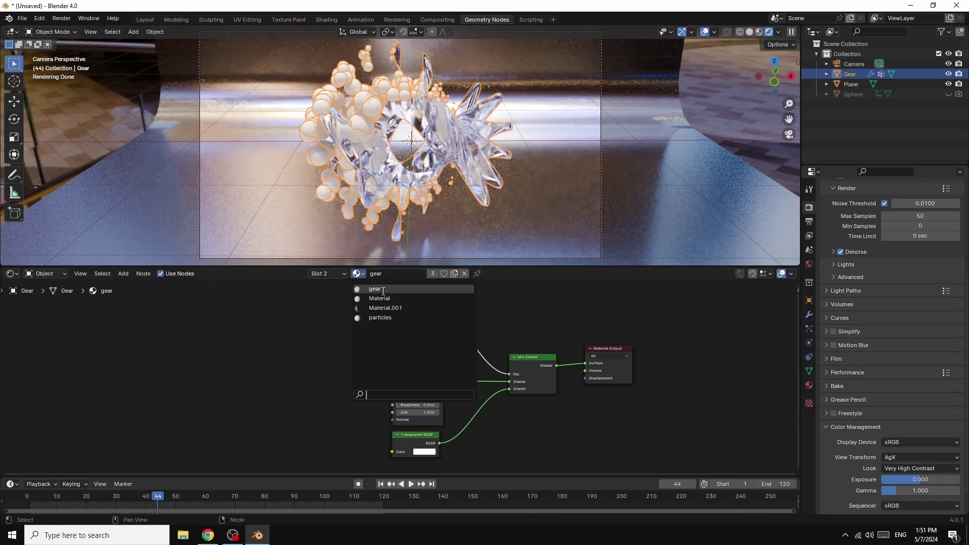
{"action": "left_click", "coordinate": [380, 318]}
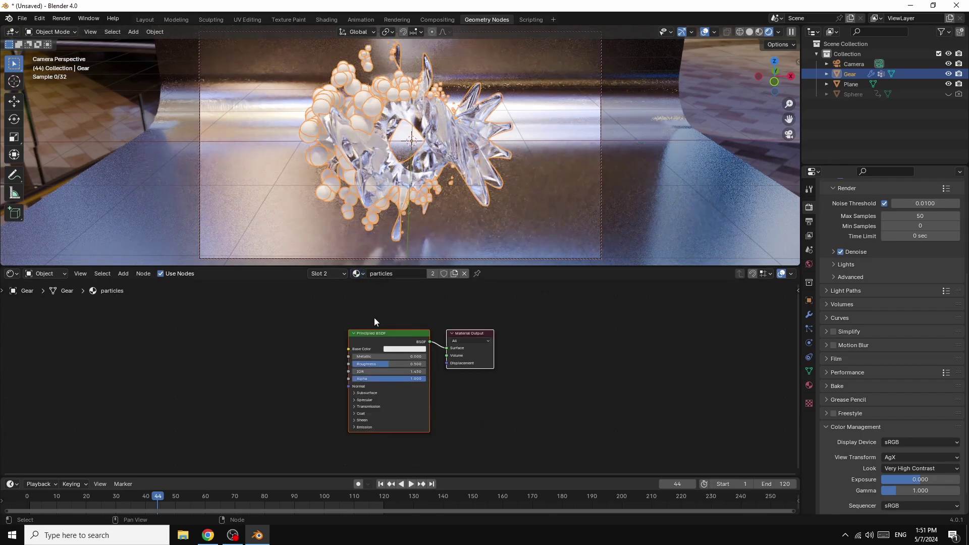
{"action": "left_click_drag", "start_coordinate": [459, 332], "coordinate": [531, 323]}
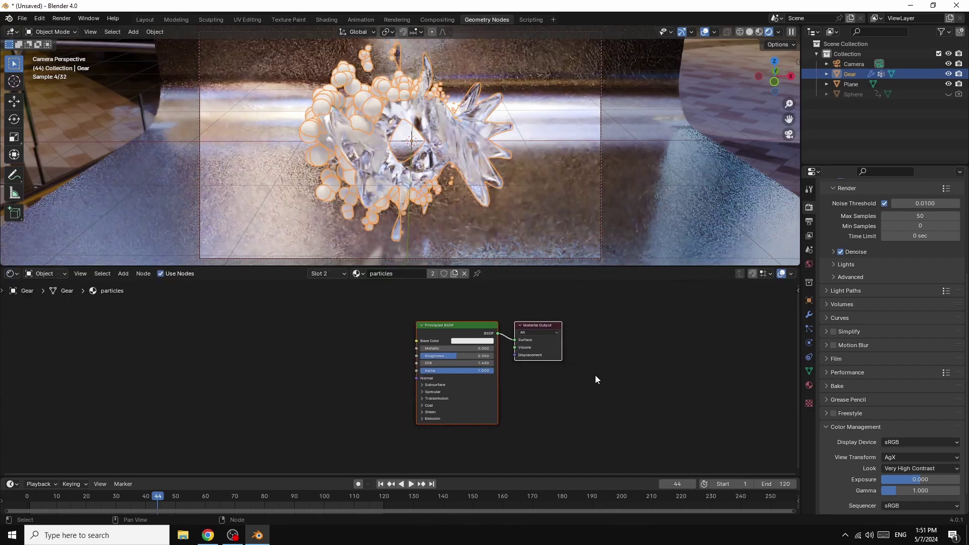
{"action": "left_click", "coordinate": [596, 375]}
{"action": "left_click_drag", "start_coordinate": [451, 326], "coordinate": [423, 320]}
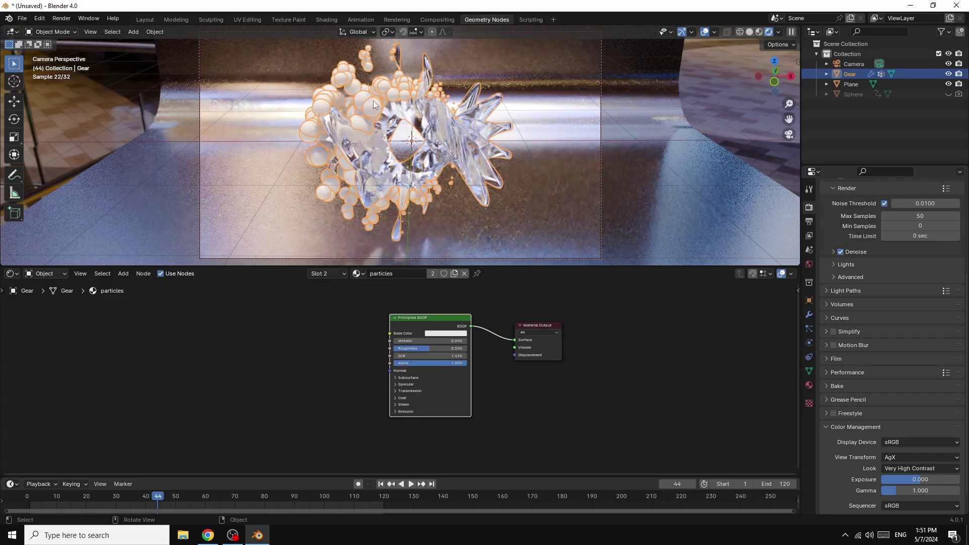
Add an Object Info node to the particles material, well ahead of the Principled BSDF
{"action": "left_click", "coordinate": [125, 273]}
{"action": "mouse_move", "coordinate": [147, 288]}
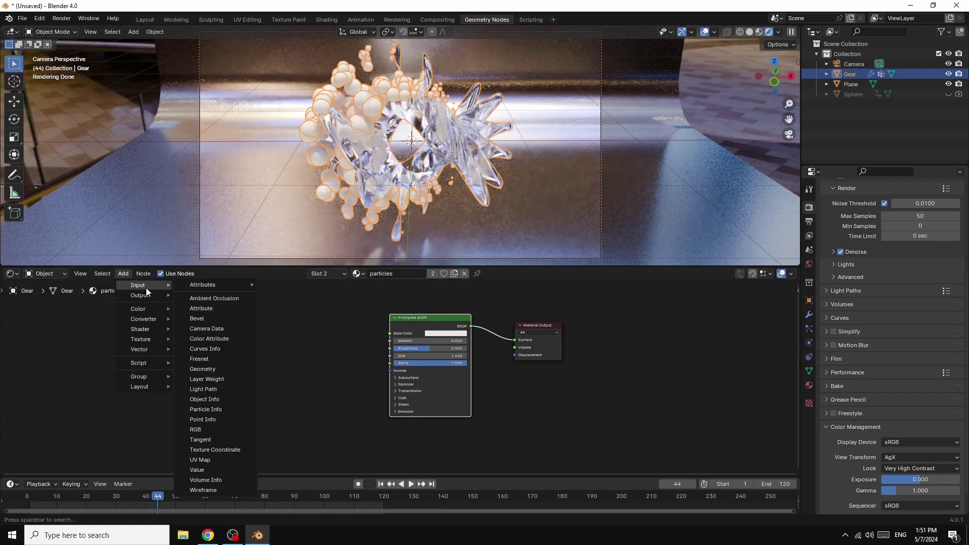
{"action": "left_click", "coordinate": [220, 399]}
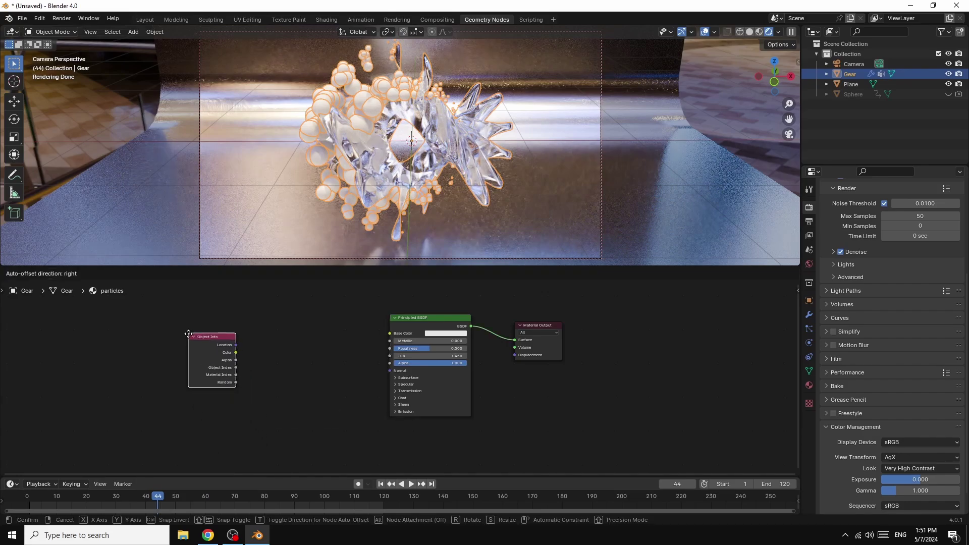
{"action": "left_click", "coordinate": [170, 318]}
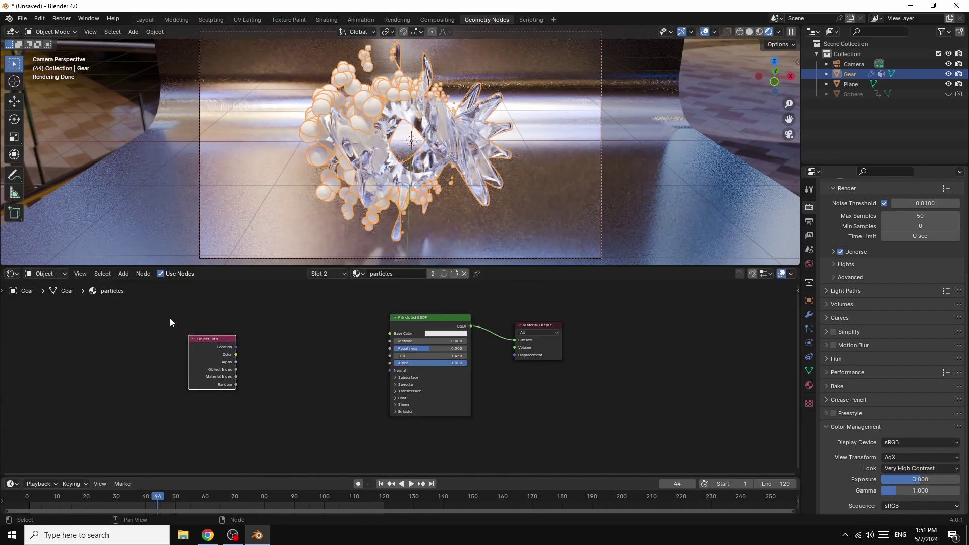
Add a Hue/Saturation/Value node, linking its Color to the Principled BSDF's Base Color and Object Info's Random to its Hue
{"action": "left_click", "coordinate": [123, 273]}
{"action": "mouse_move", "coordinate": [137, 288]}
{"action": "mouse_move", "coordinate": [144, 308]}
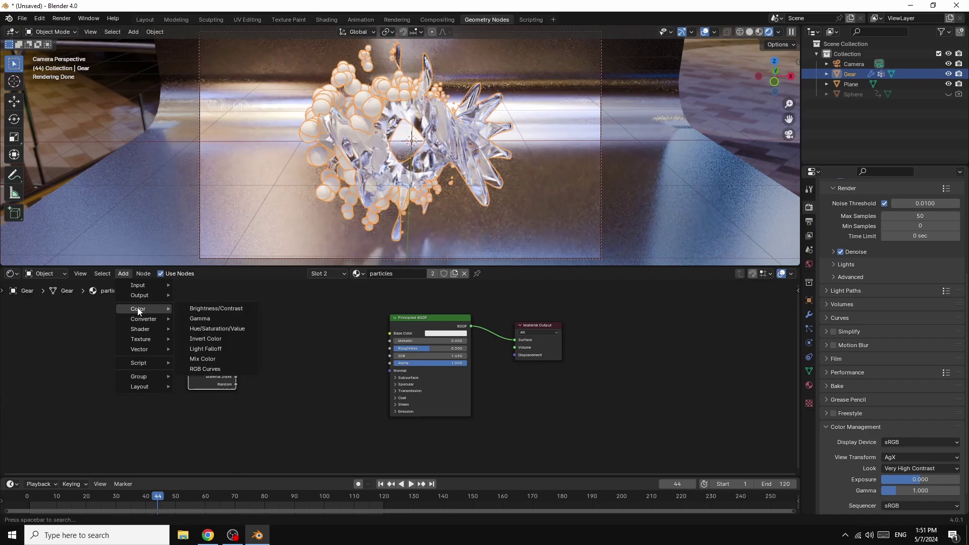
{"action": "left_click", "coordinate": [225, 329]}
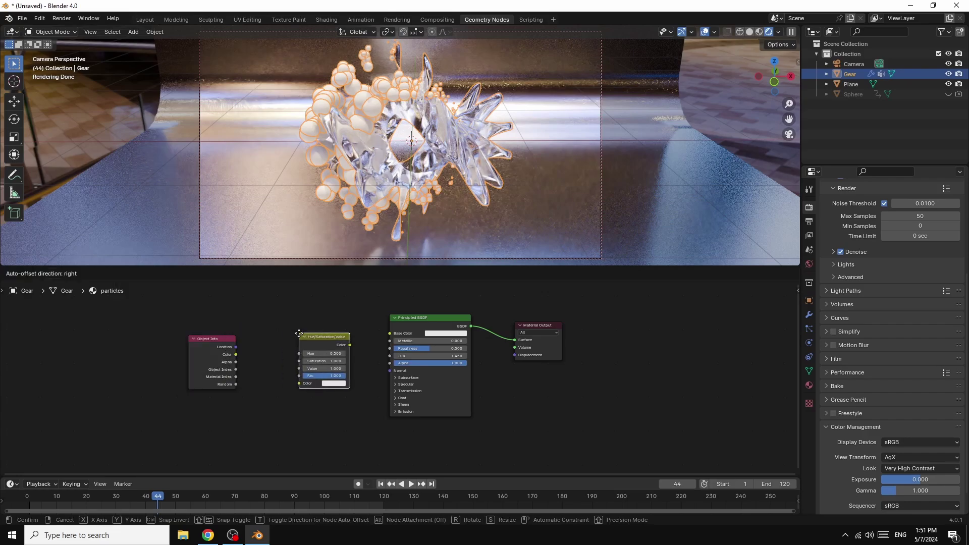
{"action": "left_click", "coordinate": [277, 326]}
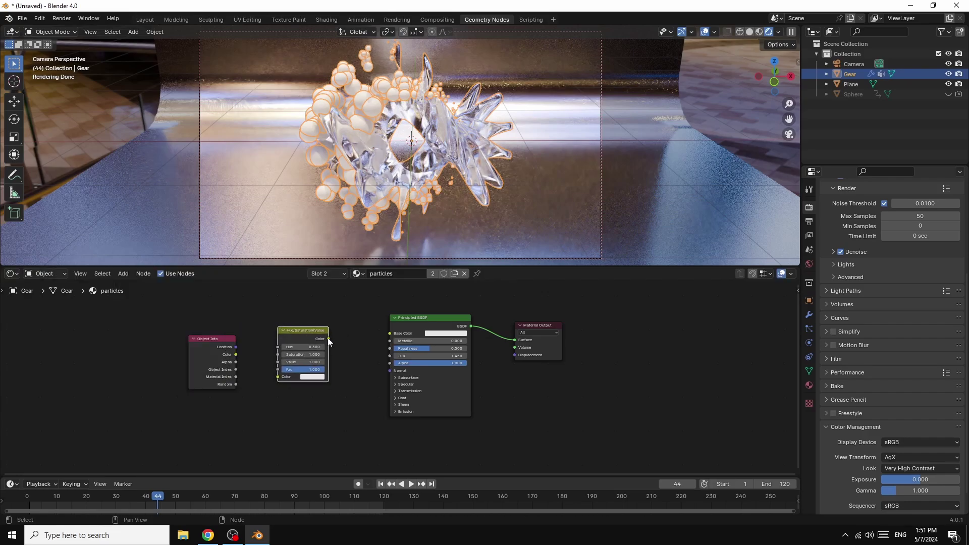
{"action": "left_click_drag", "start_coordinate": [328, 339], "coordinate": [390, 334]}
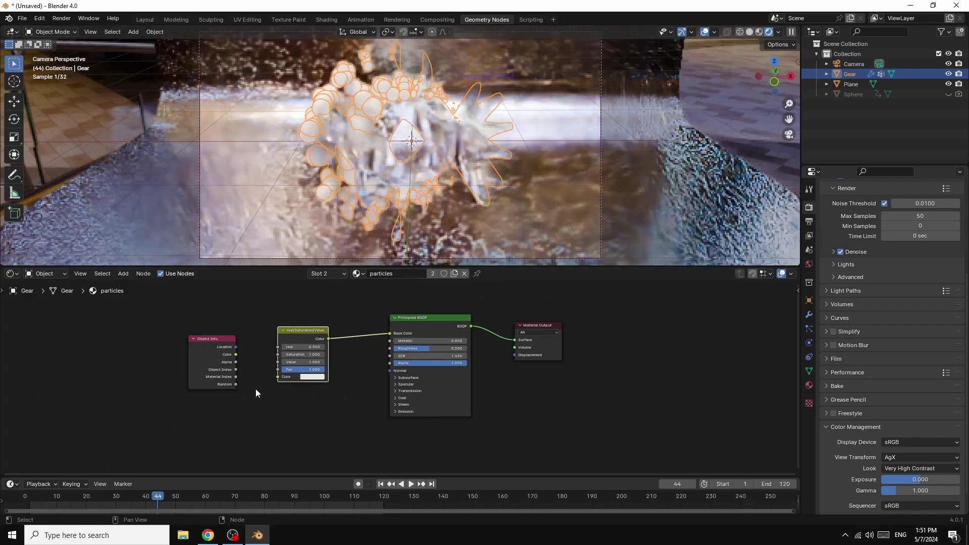
{"action": "left_click_drag", "start_coordinate": [236, 383], "coordinate": [279, 346]}
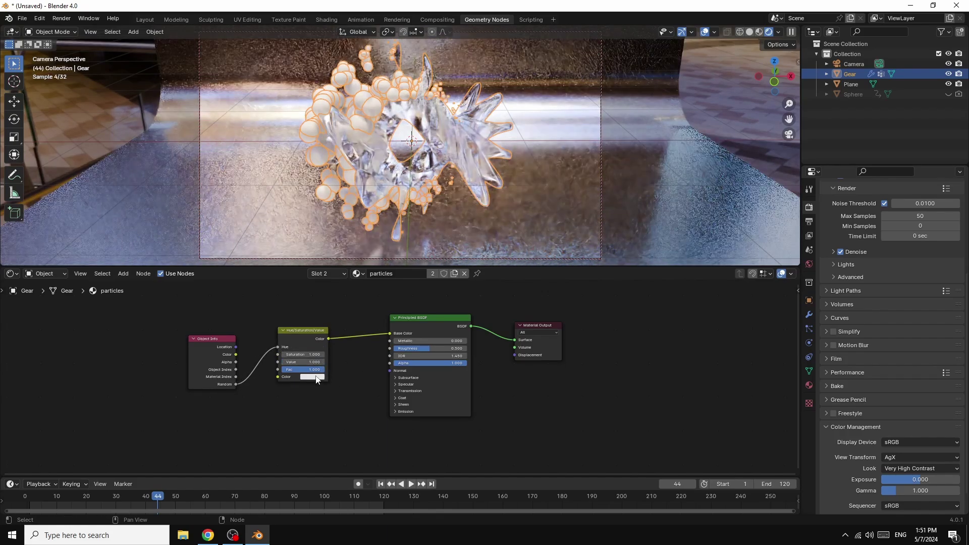
Set the Hue/Saturation/Value node's color to a pale blue
{"action": "left_click", "coordinate": [313, 377]}
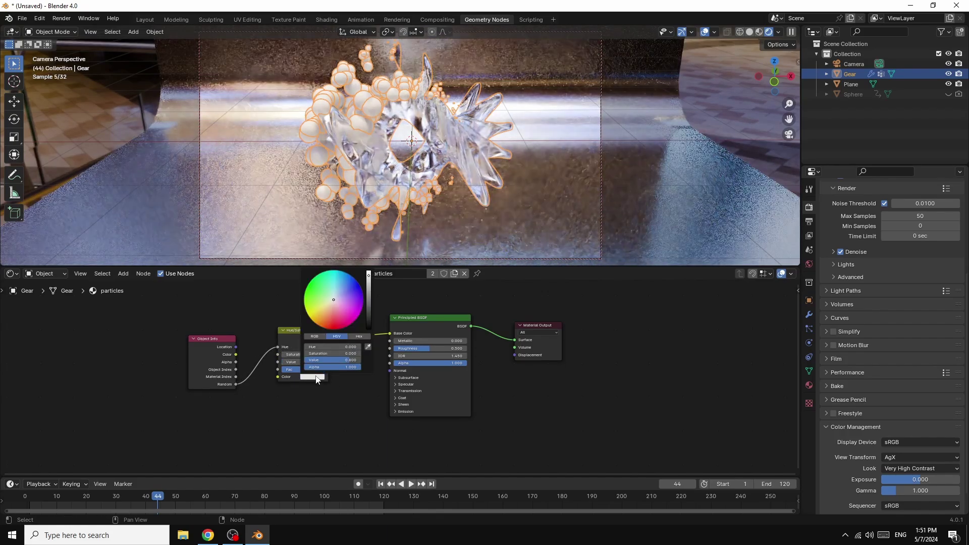
{"action": "left_click", "coordinate": [334, 300]}
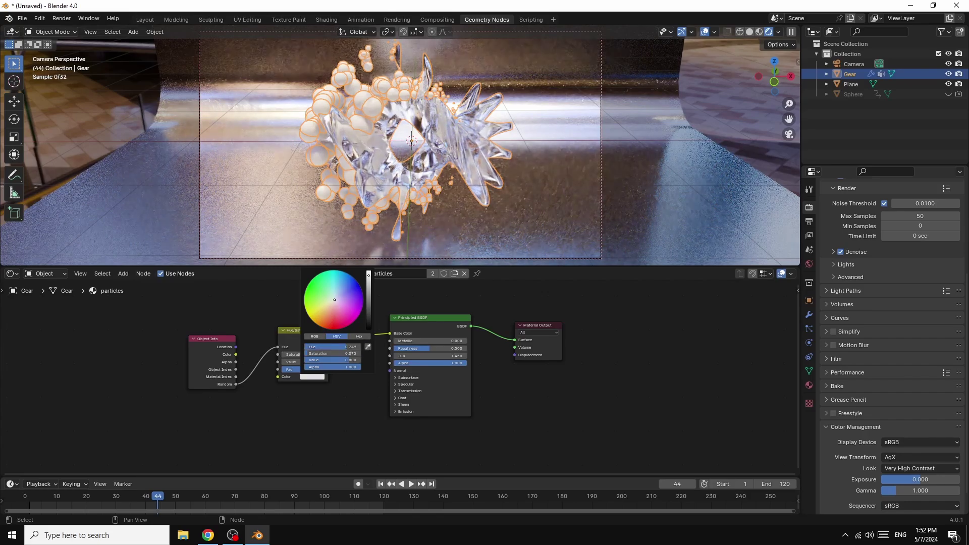
{"action": "left_click_drag", "start_coordinate": [334, 300], "coordinate": [336, 296]}
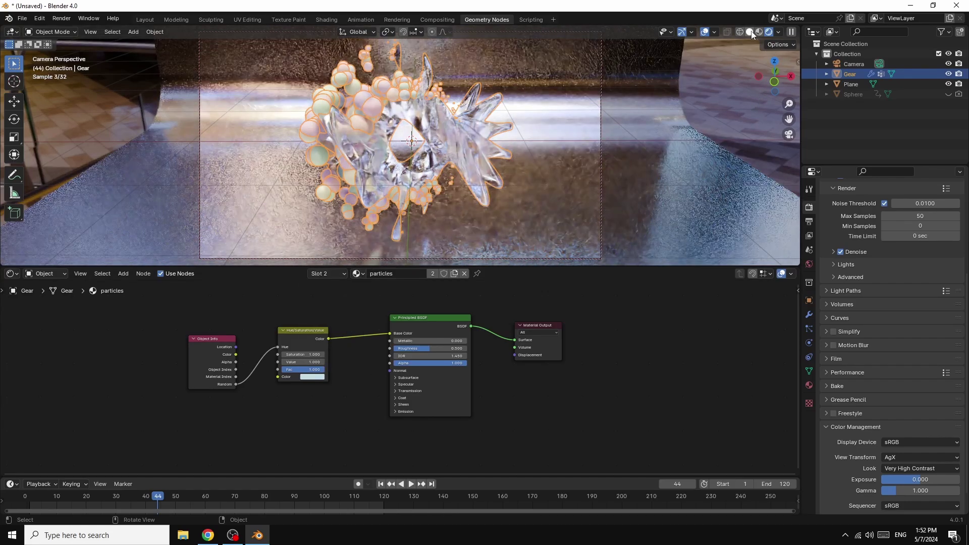
Switch the viewport to Material Preview and set the particles' Principled BSDF to Metallic 1.000 and Roughness about 0.3
{"action": "left_click", "coordinate": [759, 31]}
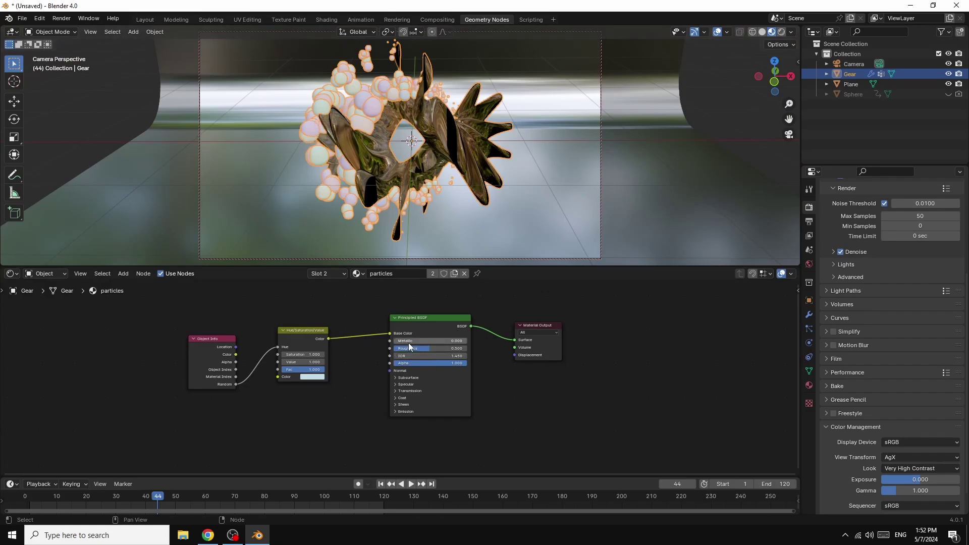
{"action": "mouse_move", "coordinate": [402, 345]}
{"action": "left_mouse_down"}
{"action": "mouse_move", "coordinate": [465, 344]}
{"action": "mouse_move", "coordinate": [400, 349]}
{"action": "left_mouse_up"}
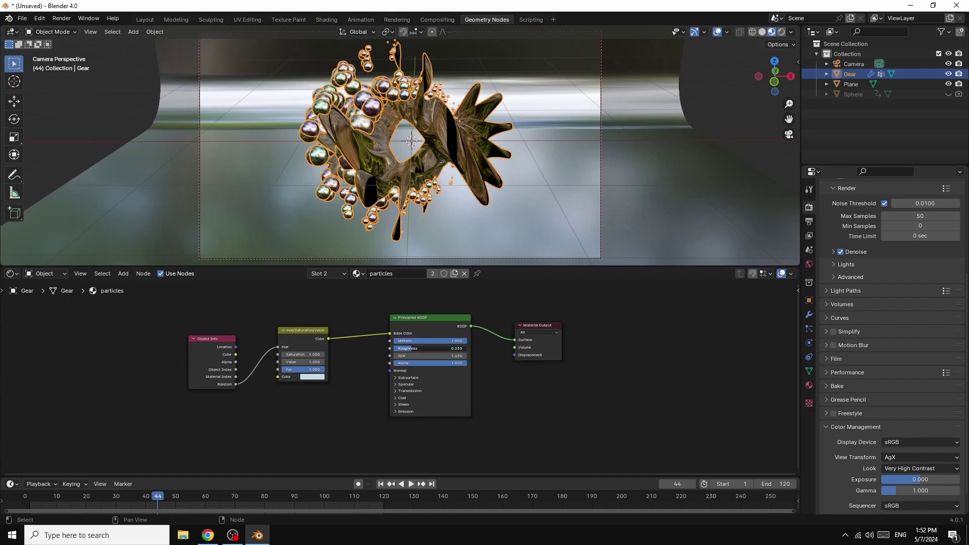
{"action": "left_click_drag", "start_coordinate": [413, 349], "coordinate": [416, 349]}
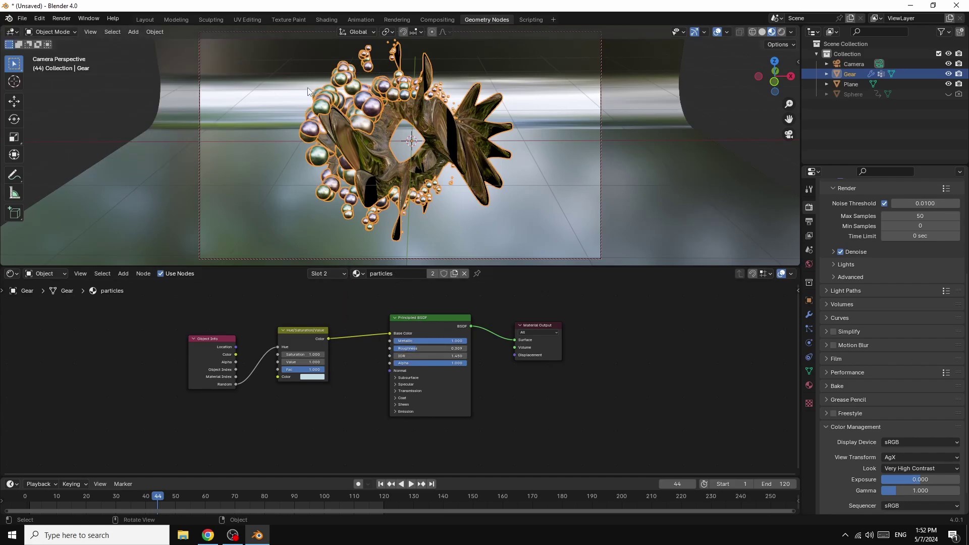
Change the particles' Hue/Saturation/Value color to pale pink and preview the gear in an enlarged viewport with Rendered shading
{"action": "left_click", "coordinate": [652, 105]}
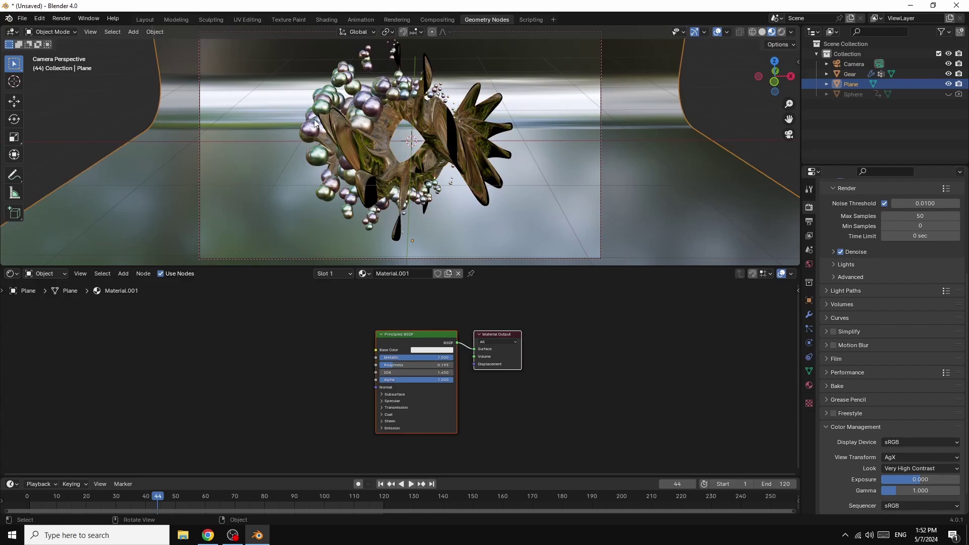
{"action": "left_click", "coordinate": [366, 108]}
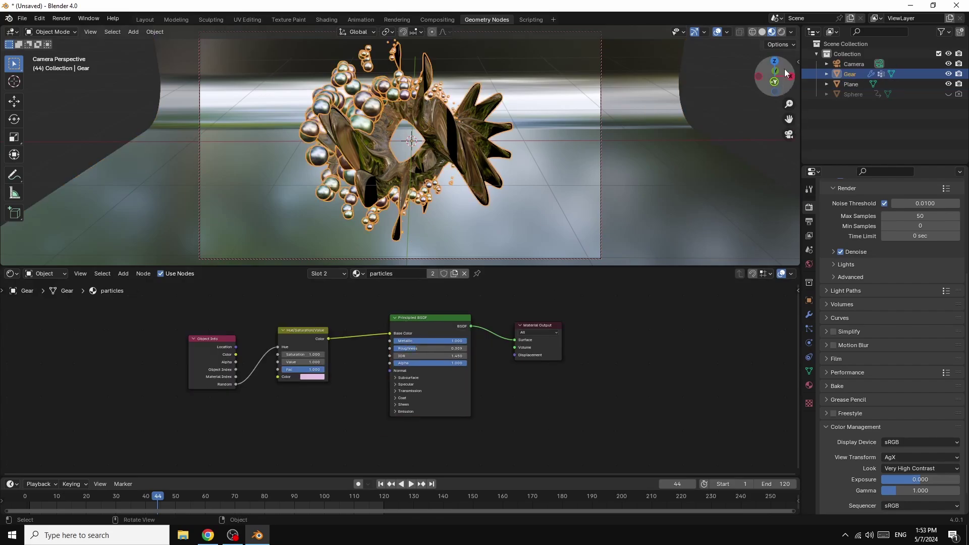
{"action": "left_click", "coordinate": [782, 32]}
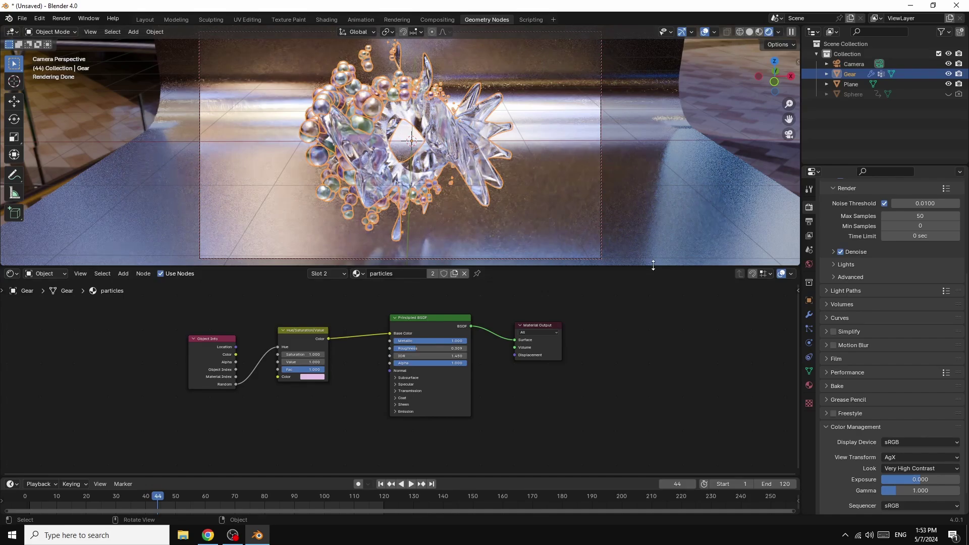
{"action": "left_click_drag", "start_coordinate": [648, 266], "coordinate": [643, 313]}
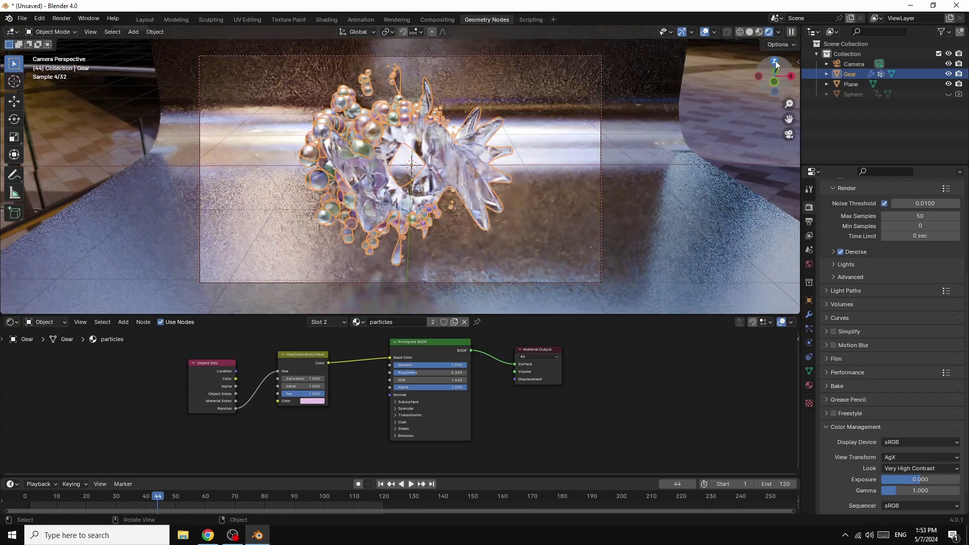
Set the gear's SimpleDeform twist axis to Y and check the gear without its selection outline
{"action": "mouse_move", "coordinate": [775, 66]}
{"action": "left_mouse_down"}
{"action": "mouse_move", "coordinate": [776, 88]}
{"action": "mouse_move", "coordinate": [775, 76]}
{"action": "left_mouse_up"}
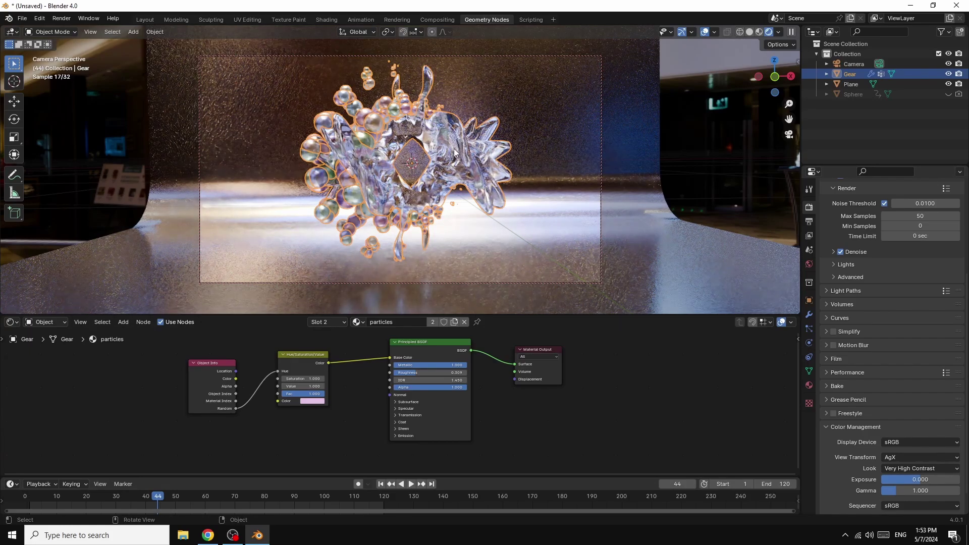
{"action": "left_click", "coordinate": [809, 319]}
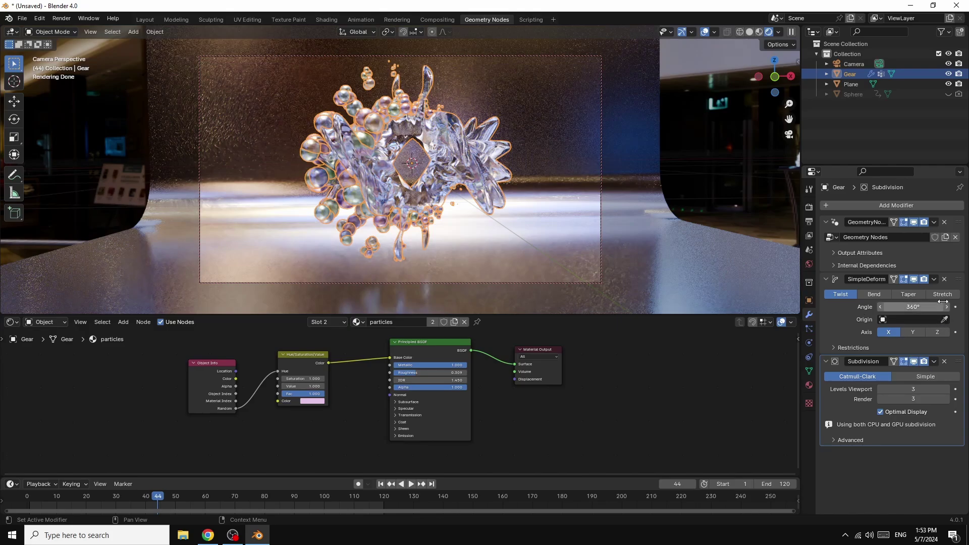
{"action": "left_click", "coordinate": [910, 332]}
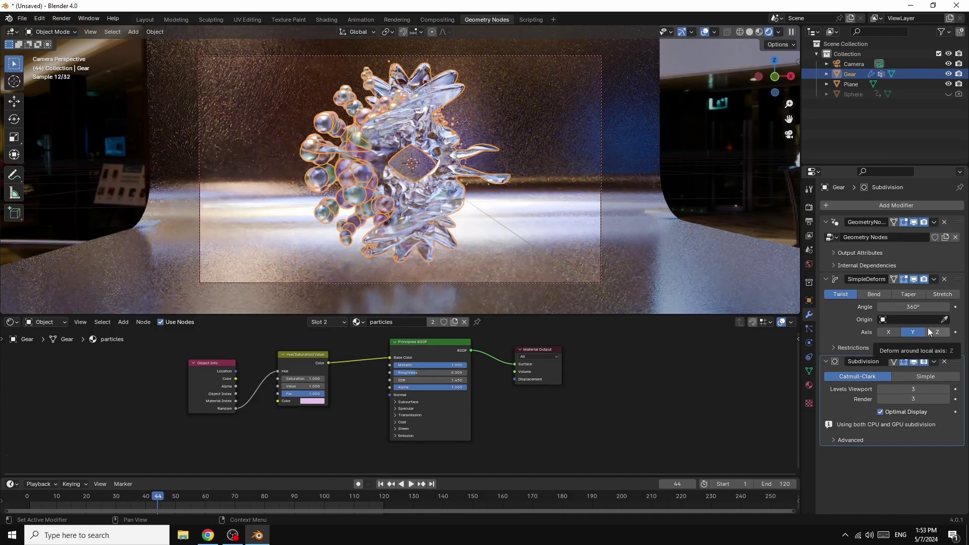
{"action": "left_click", "coordinate": [637, 184]}
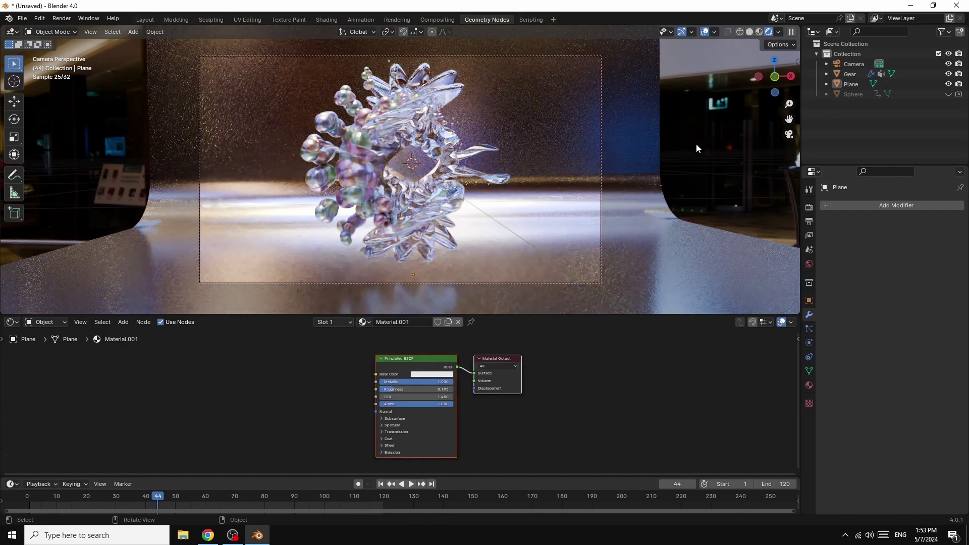
{"action": "left_click", "coordinate": [438, 124]}
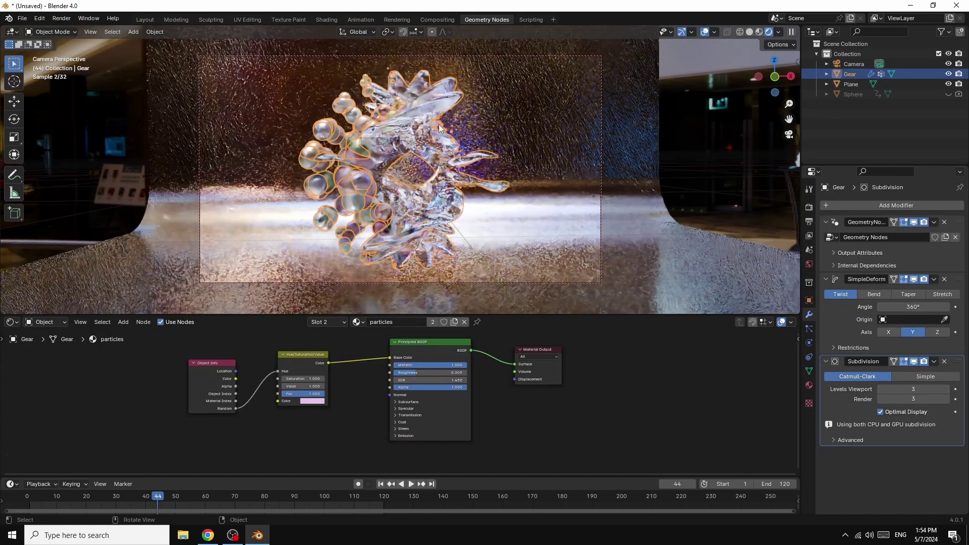
Render frame 44 as an image and return to the main window while it renders
{"action": "left_click", "coordinate": [58, 18]}
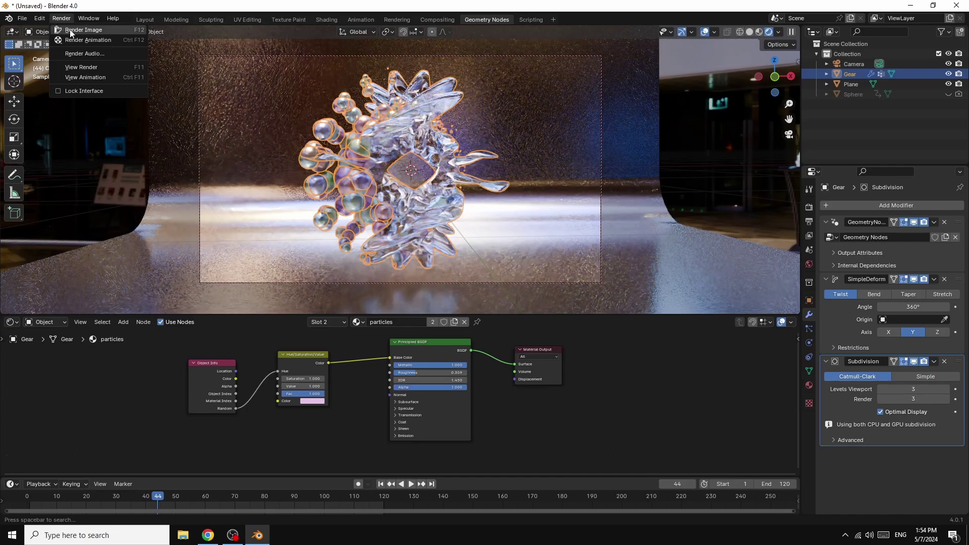
{"action": "left_click", "coordinate": [71, 31]}
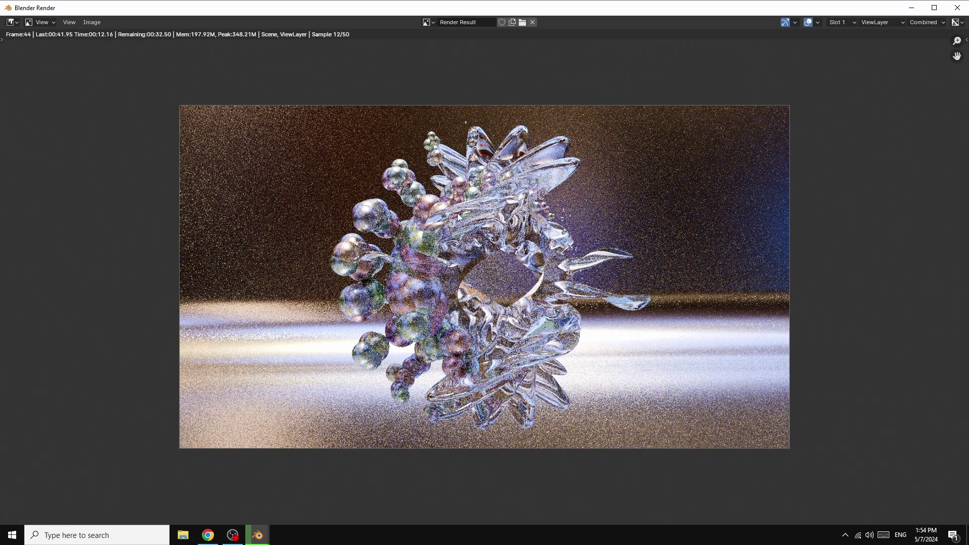
{"action": "left_click", "coordinate": [255, 537]}
{"action": "left_click", "coordinate": [213, 508]}
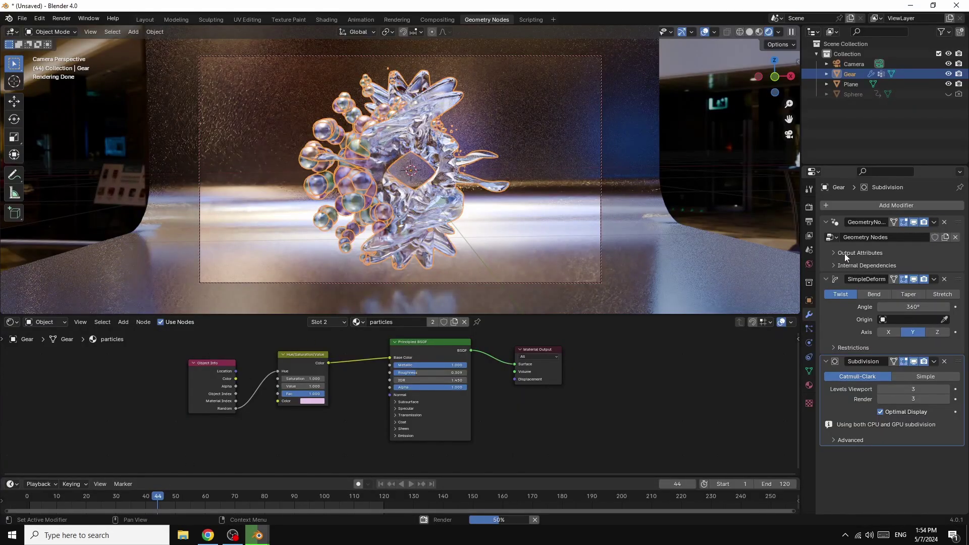
Set the output file format to FFmpeg Video with an MPEG-4 container and High Quality output
{"action": "left_click", "coordinate": [810, 222]}
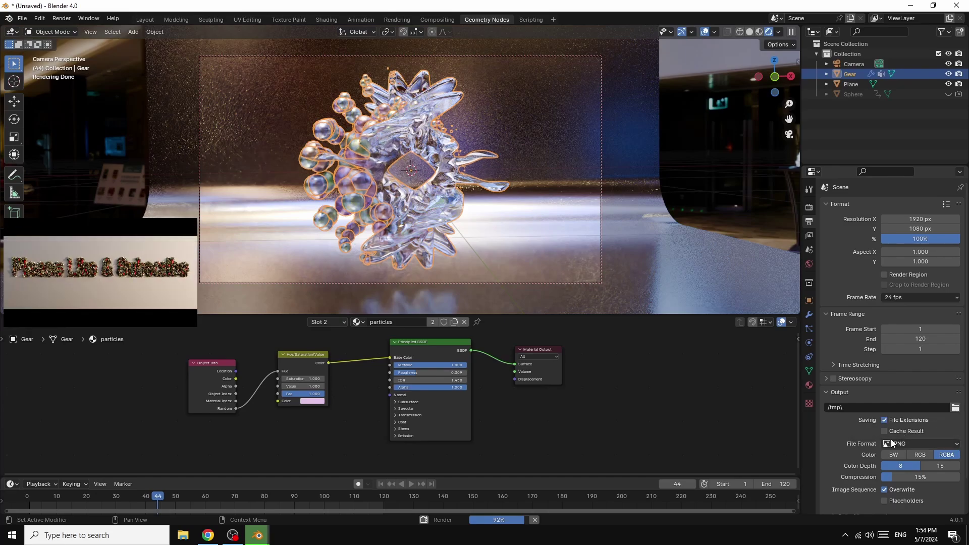
{"action": "left_click", "coordinate": [913, 444]}
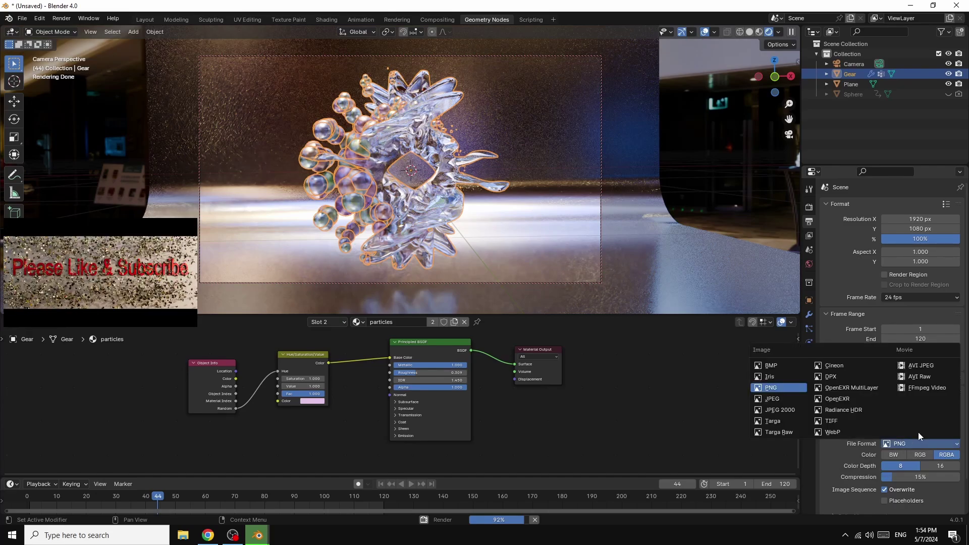
{"action": "left_click", "coordinate": [914, 388]}
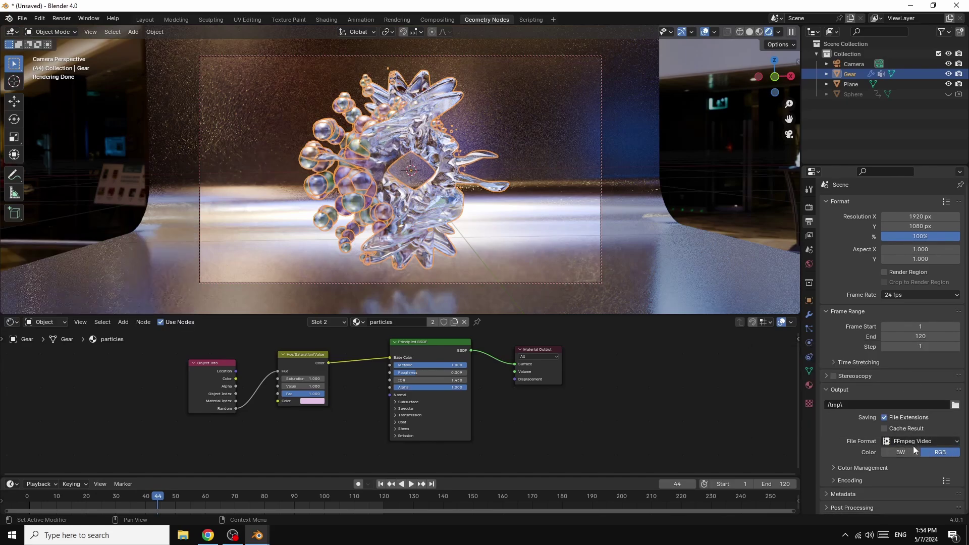
{"action": "left_click", "coordinate": [834, 480]}
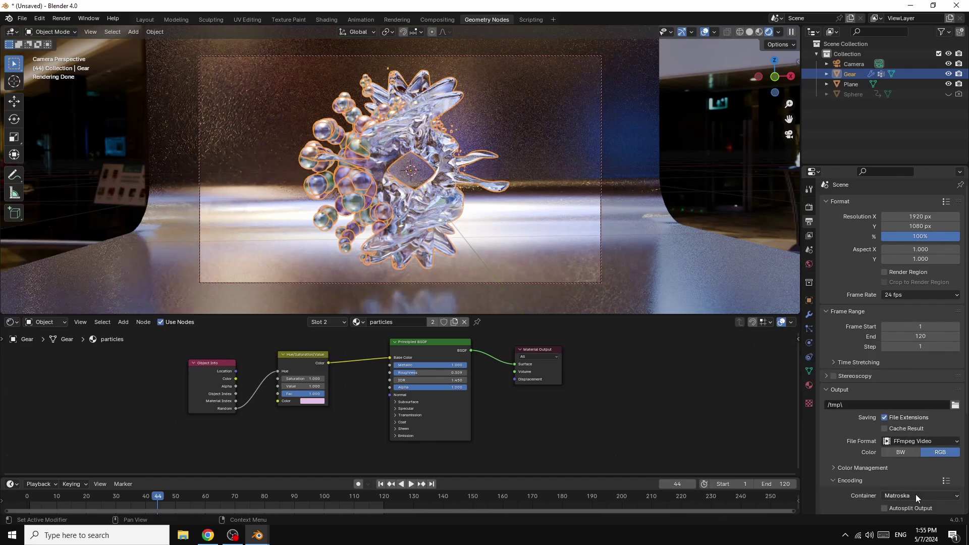
{"action": "left_click", "coordinate": [915, 495]}
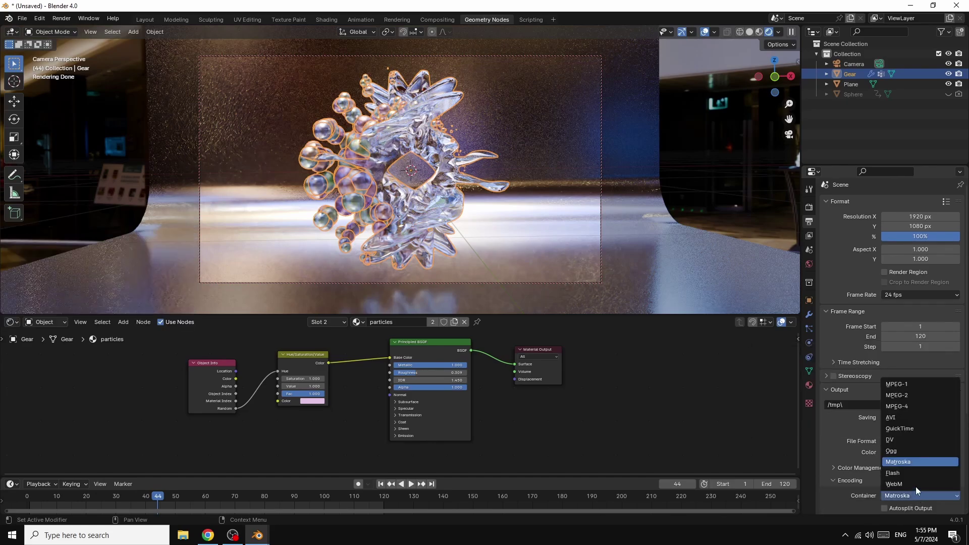
{"action": "left_click", "coordinate": [906, 407]}
{"action": "scroll", "coordinate": [942, 454], "scroll_direction": "down", "scroll_amount": 5}
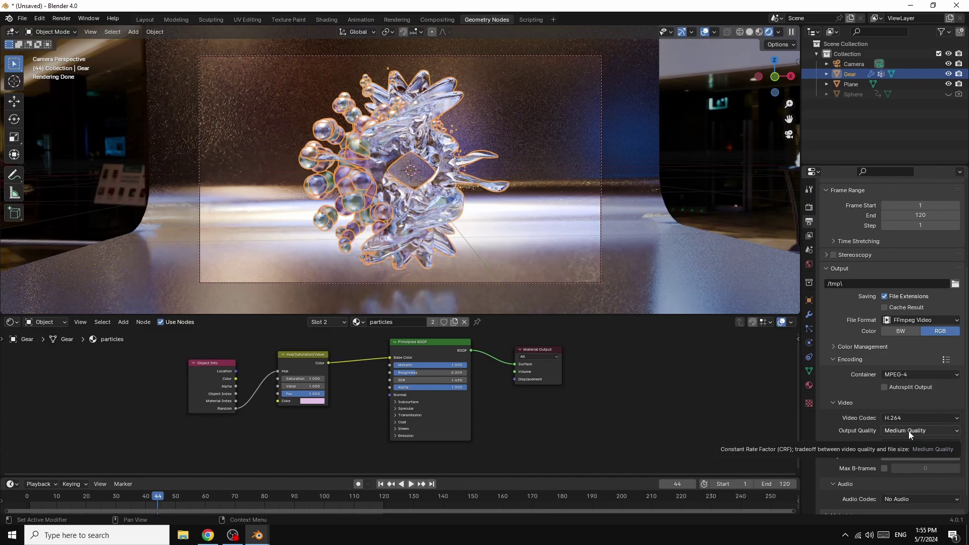
{"action": "left_click", "coordinate": [908, 431]}
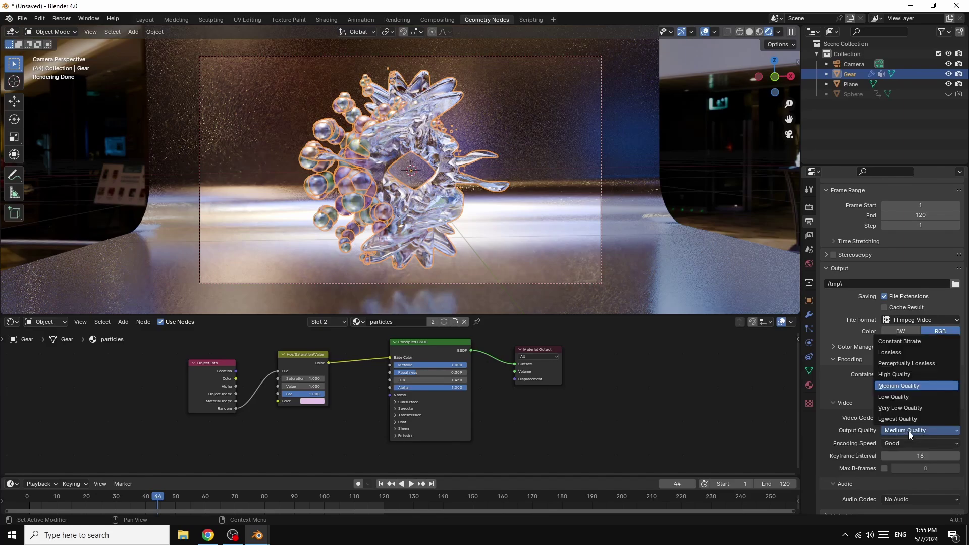
{"action": "left_click", "coordinate": [897, 375]}
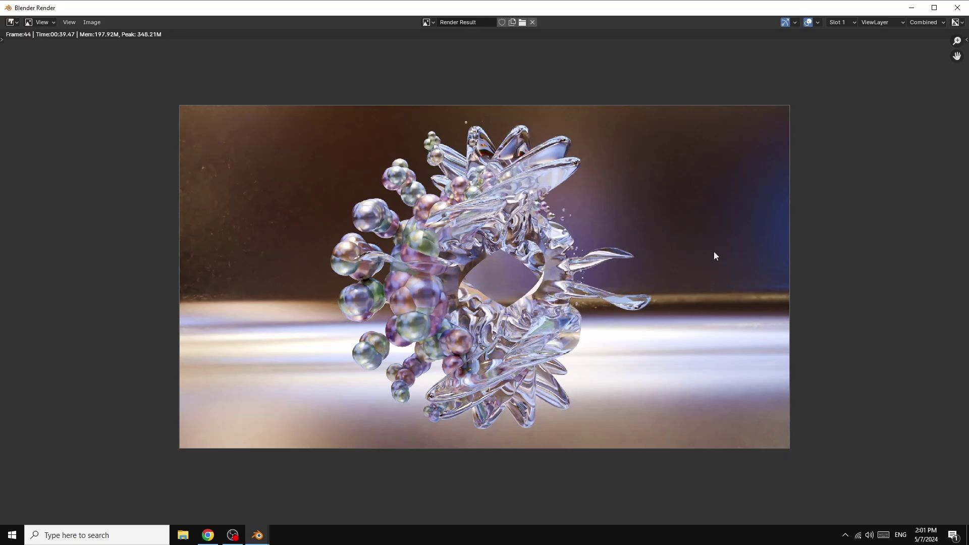
{"action": "scroll", "coordinate": [714, 252], "scroll_direction": "up", "scroll_amount": 2}
{"action": "scroll", "coordinate": [714, 251], "scroll_direction": "down", "scroll_amount": 1}
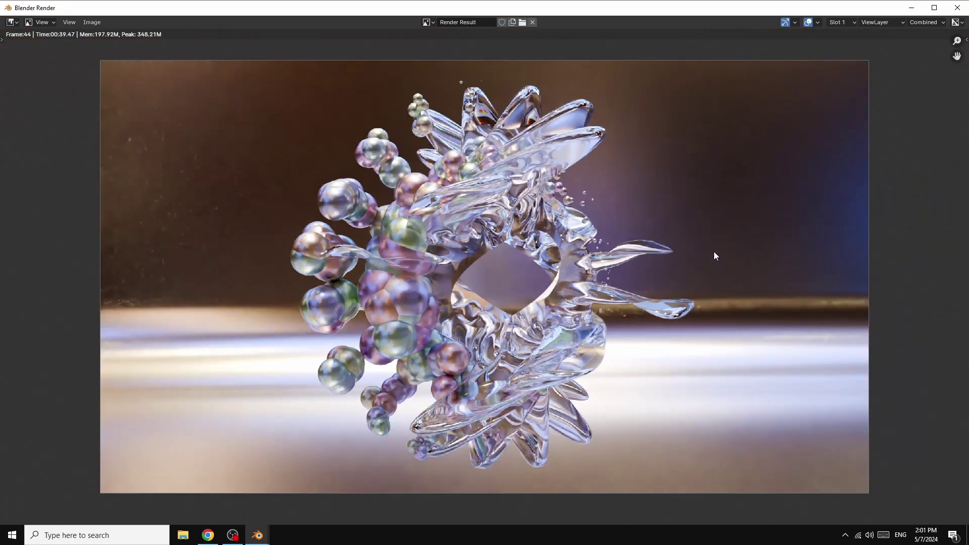
{"action": "scroll", "coordinate": [714, 256], "scroll_direction": "down", "scroll_amount": 1}
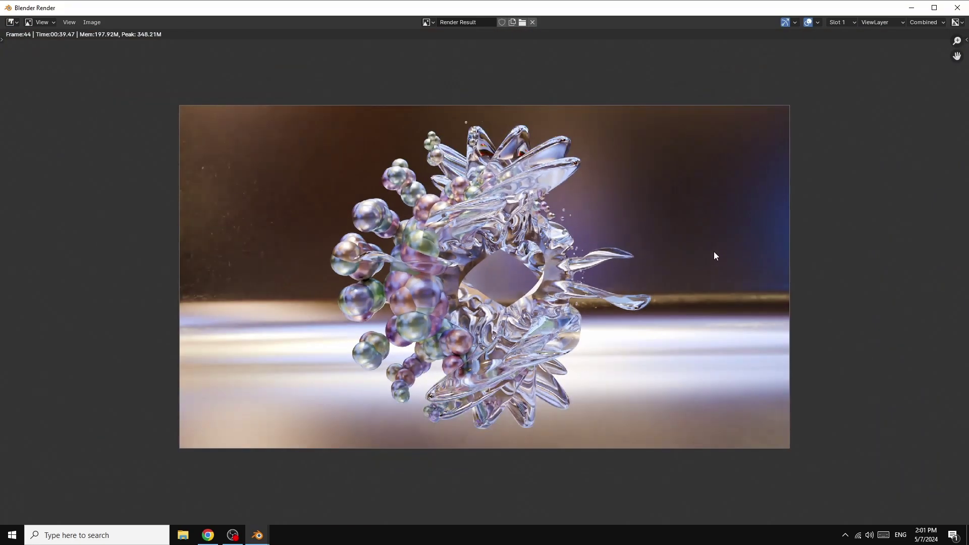
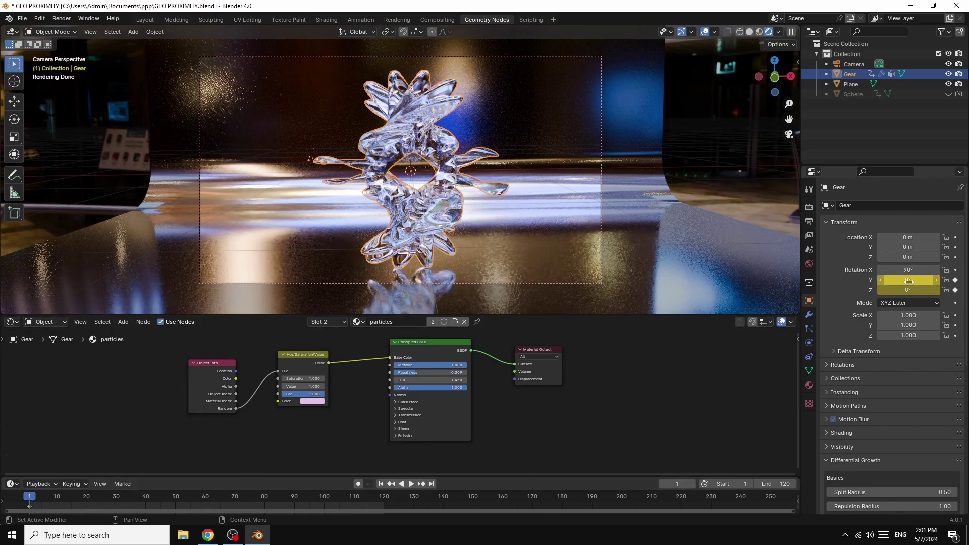
Keyframe the gear's rotation at frame 1 and again at frame 120 with Rotation Z set to 360°
{"action": "right_click", "coordinate": [908, 281]}
{"action": "left_click", "coordinate": [880, 283]}
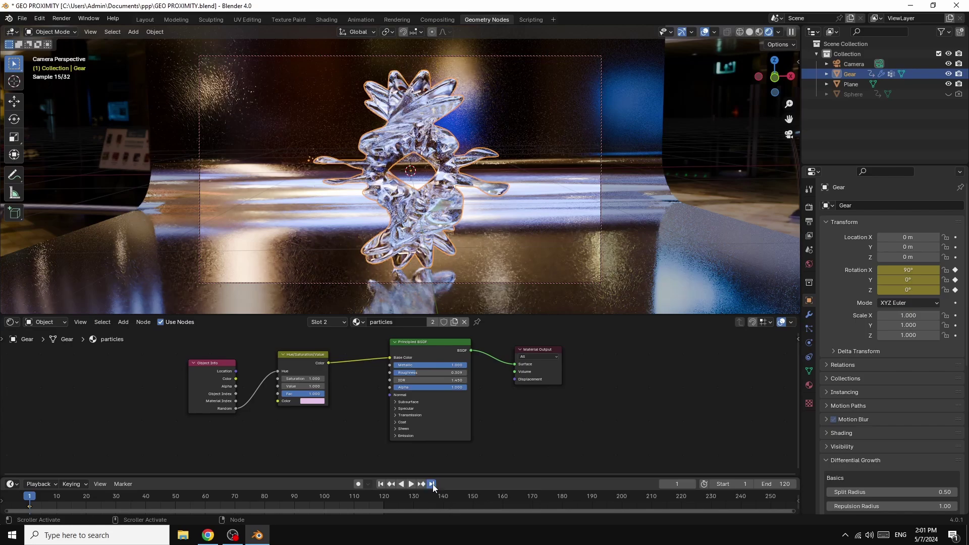
{"action": "left_click", "coordinate": [431, 484]}
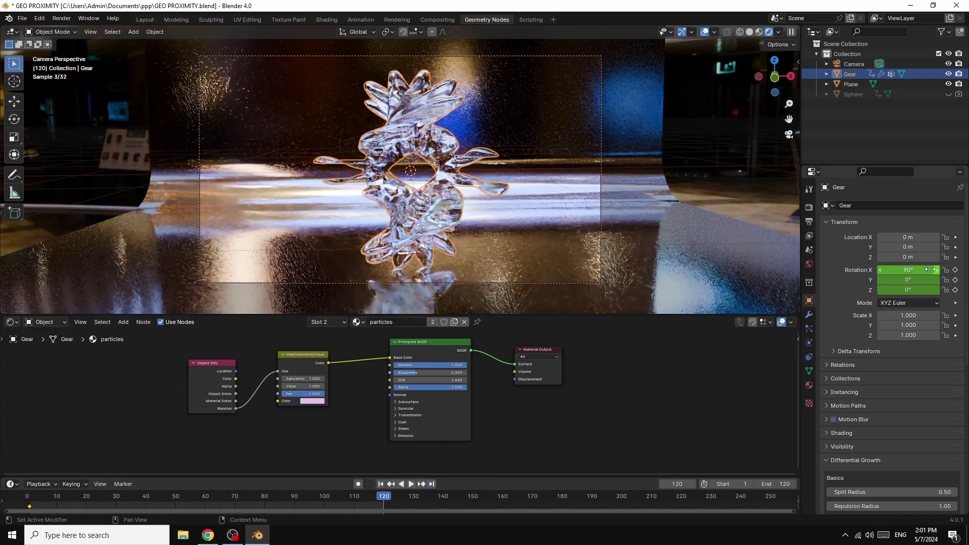
{"action": "left_click", "coordinate": [907, 290]}
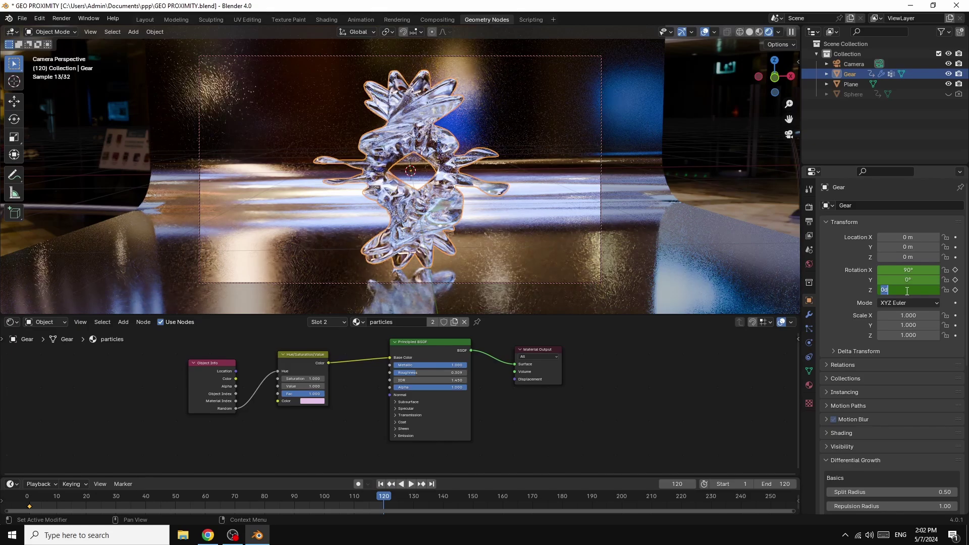
{"action": "type", "text": "3"}
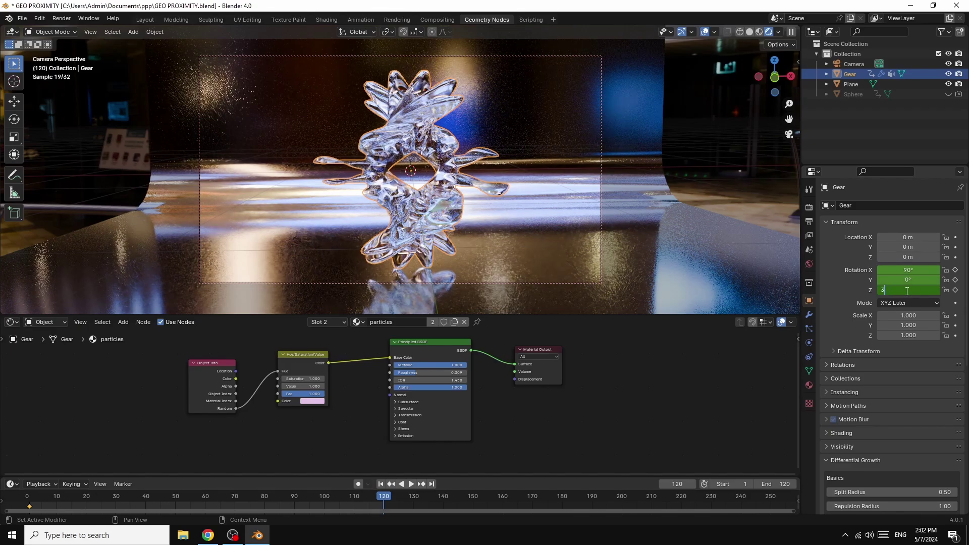
{"action": "type", "text": "60"}
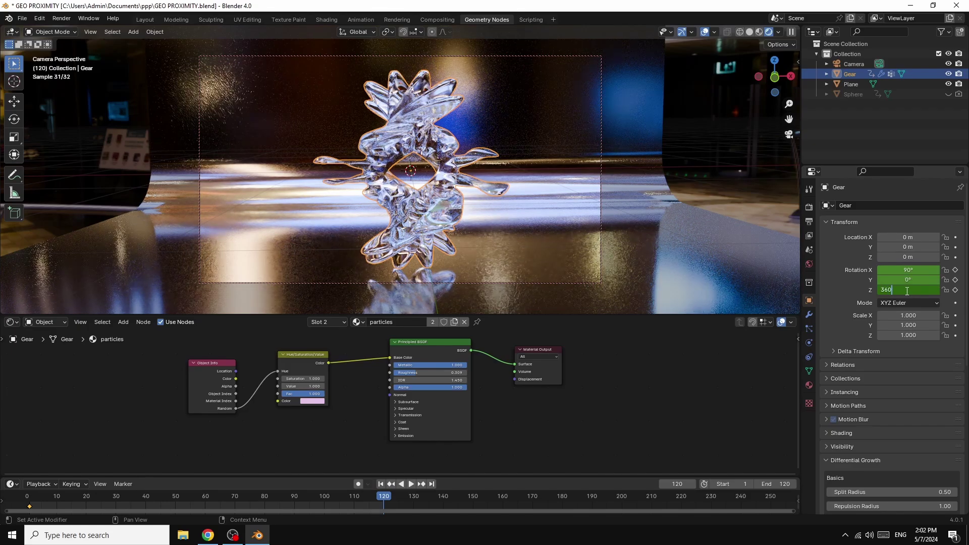
{"action": "key", "text": "Return"}
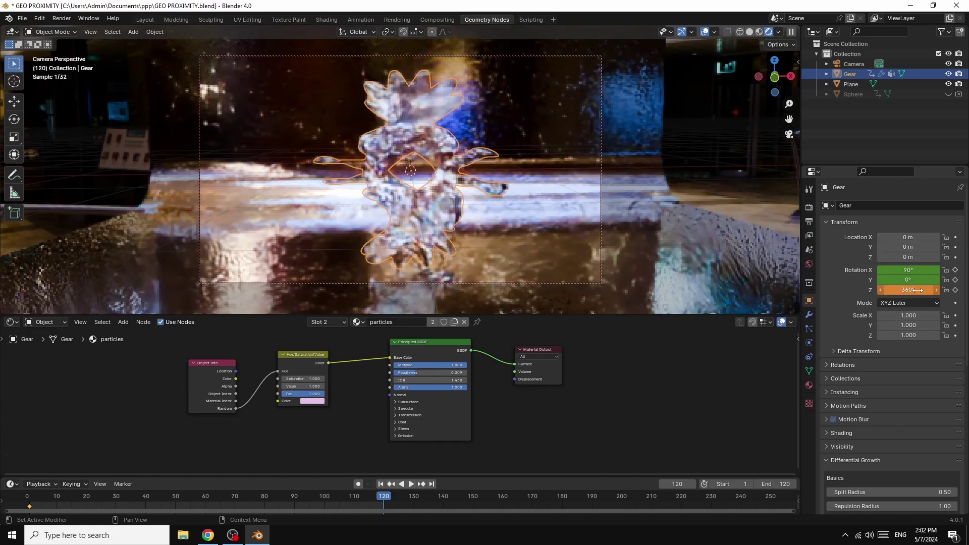
{"action": "right_click", "coordinate": [889, 291]}
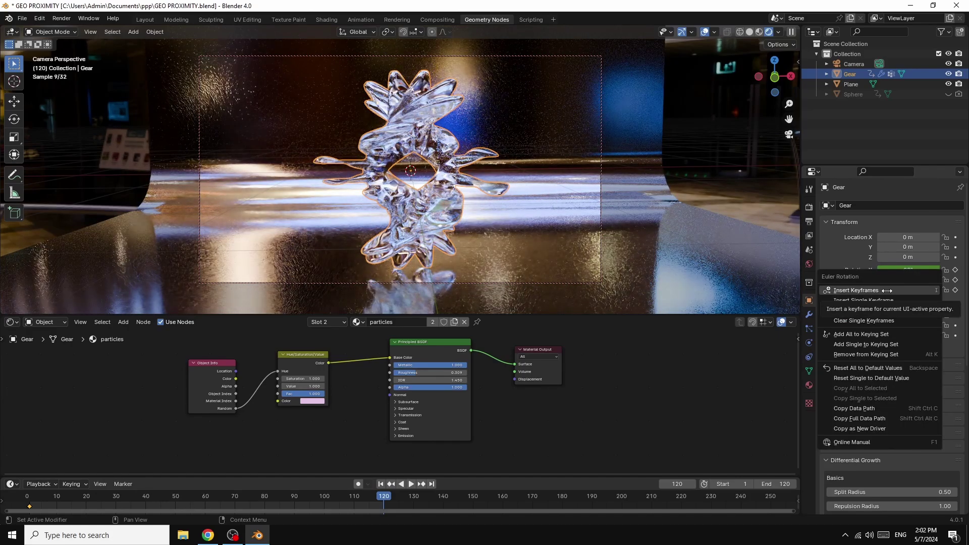
{"action": "left_click", "coordinate": [887, 290]}
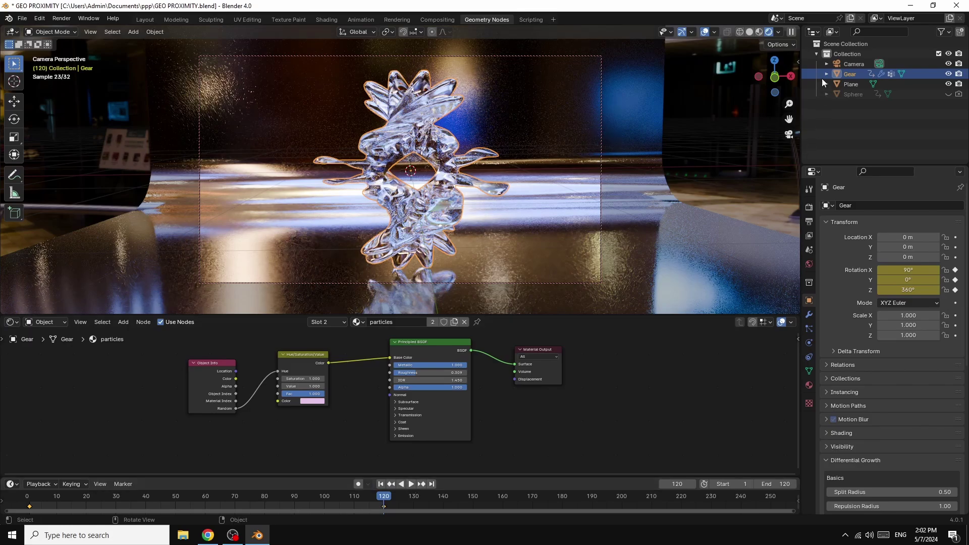
Play the rotation animation in Material Preview, stop it, and view frame 68 with Rendered shading
{"action": "left_click", "coordinate": [760, 32]}
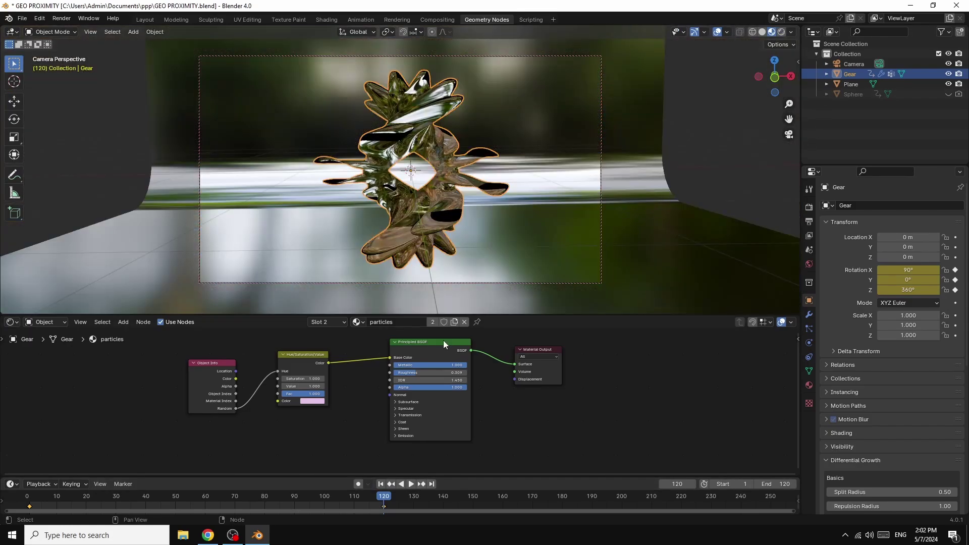
{"action": "left_click", "coordinate": [411, 484]}
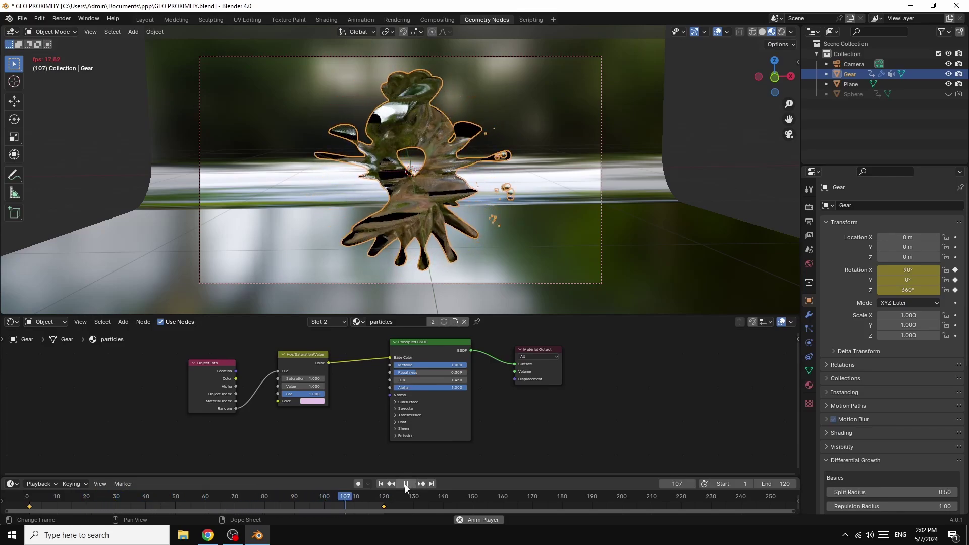
{"action": "left_click", "coordinate": [406, 484]}
{"action": "left_click_drag", "start_coordinate": [352, 490], "coordinate": [229, 493]}
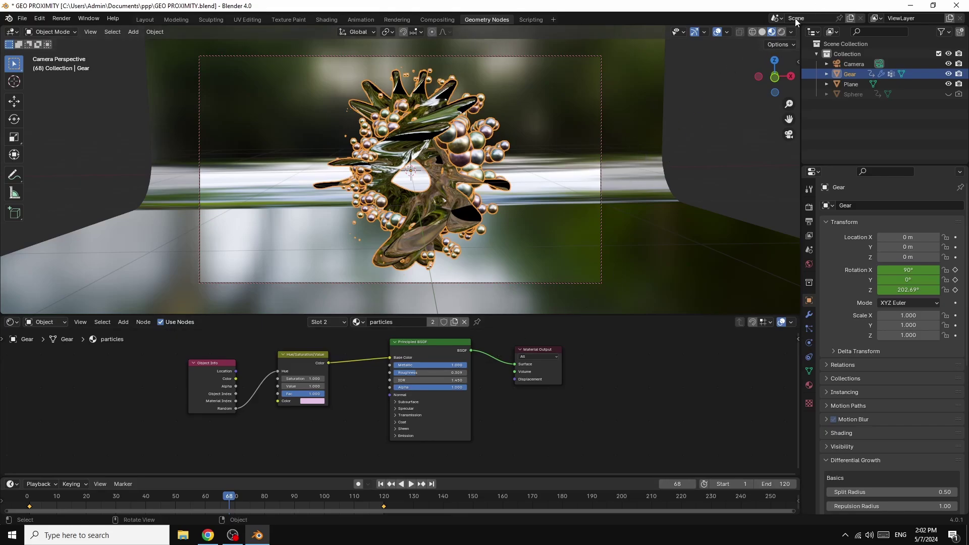
{"action": "left_click", "coordinate": [782, 31]}
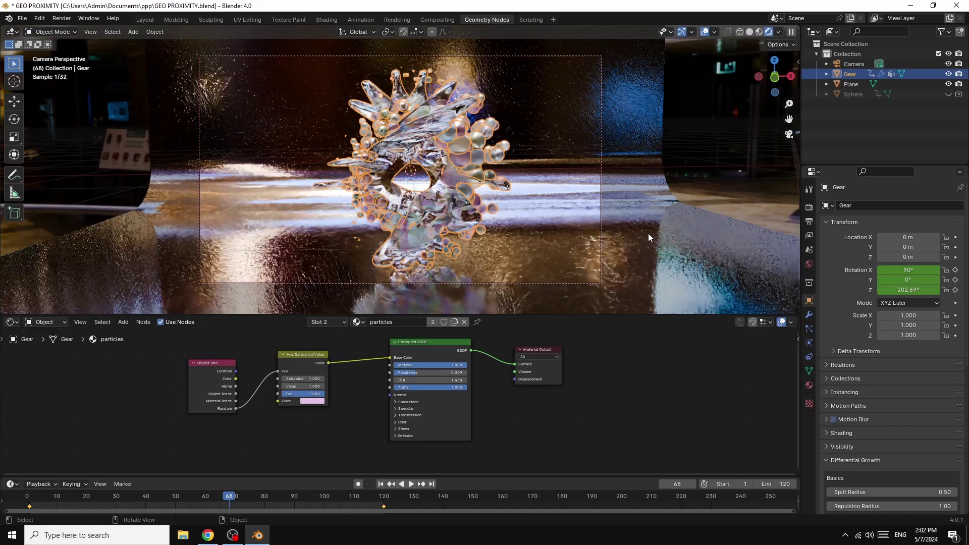
Set the backdrop plane's material Roughness to about 0.08 and its Base Color to a pale peach
{"action": "left_click", "coordinate": [648, 234]}
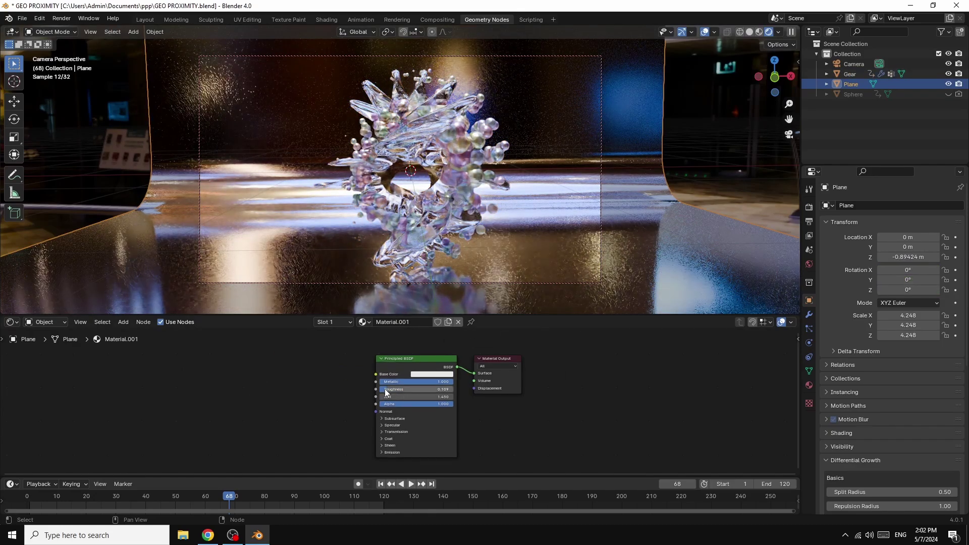
{"action": "left_click_drag", "start_coordinate": [377, 390], "coordinate": [369, 390]}
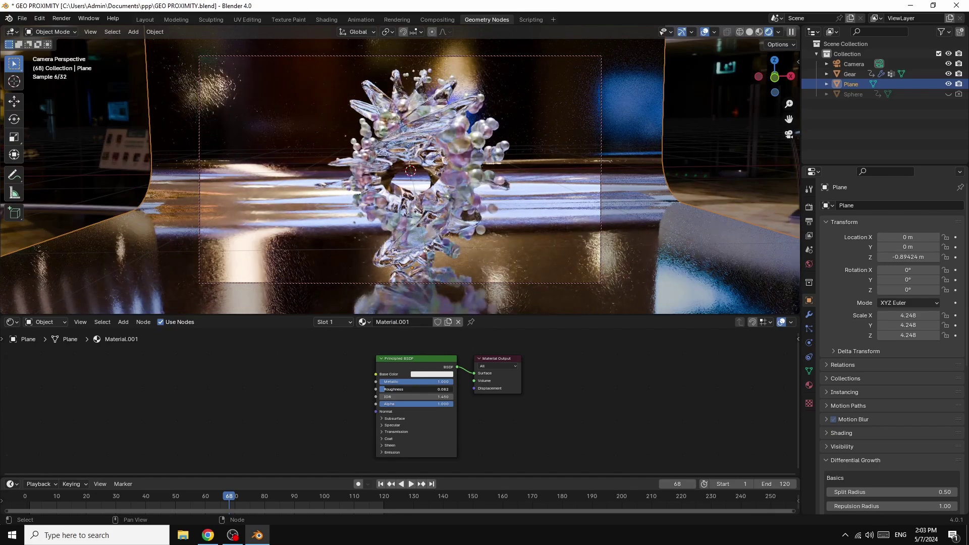
{"action": "left_click", "coordinate": [430, 376]}
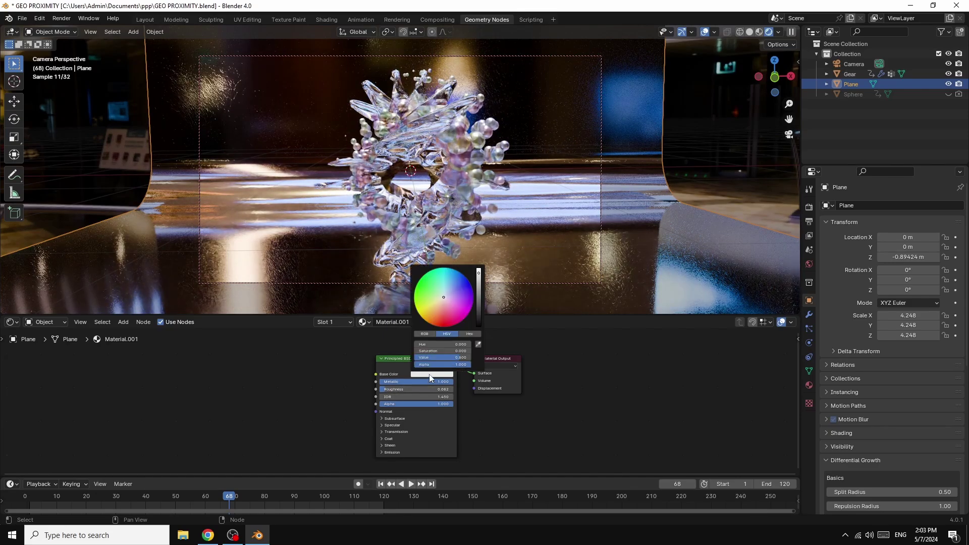
{"action": "left_click", "coordinate": [442, 302]}
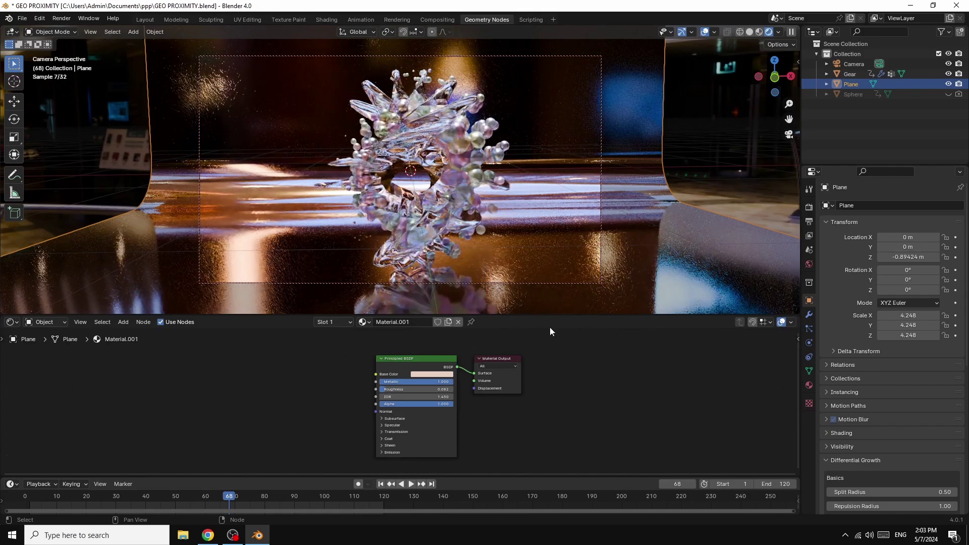
{"action": "left_click_drag", "start_coordinate": [383, 389], "coordinate": [392, 389]}
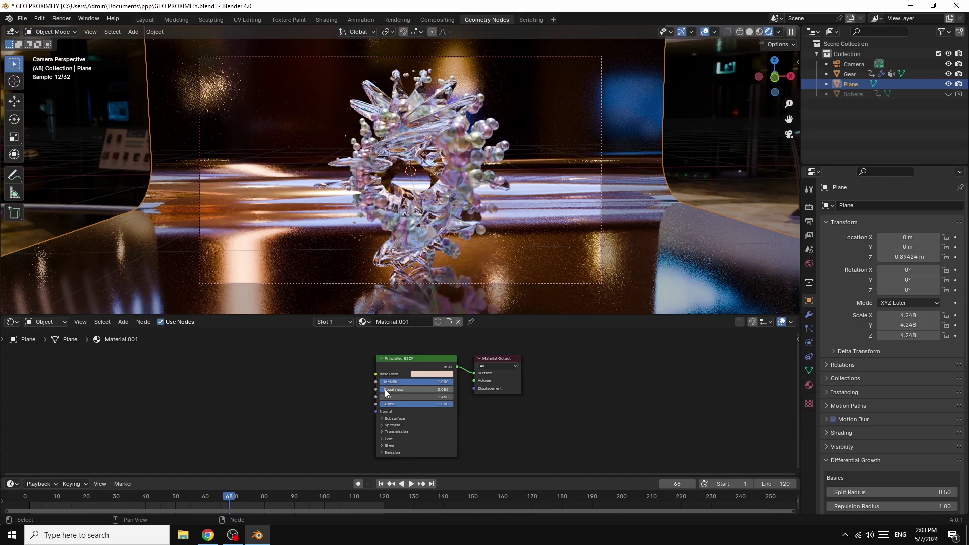
Render frame 68 as an image and fit the whole result in the render window
{"action": "left_click", "coordinate": [62, 19]}
{"action": "left_click", "coordinate": [76, 30]}
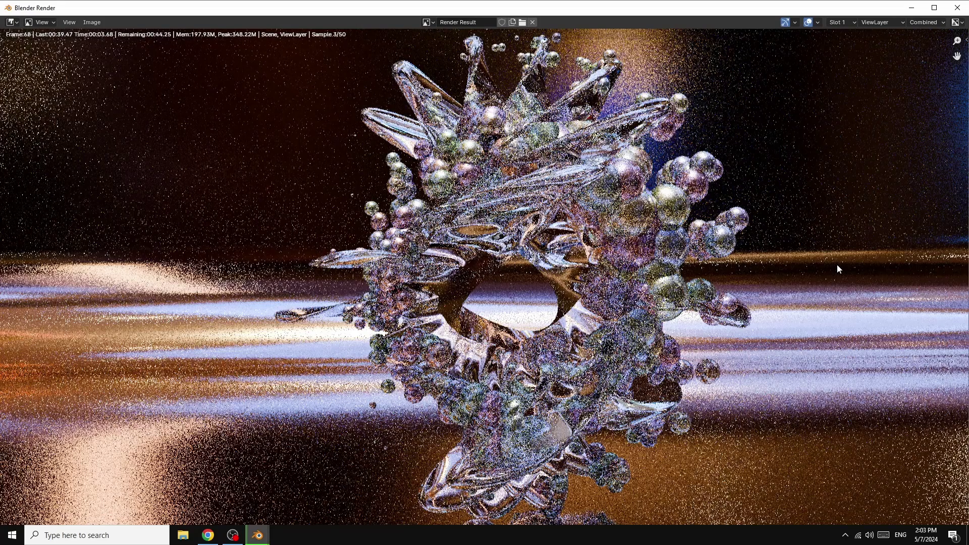
{"action": "scroll", "coordinate": [837, 264], "scroll_direction": "down", "scroll_amount": 2}
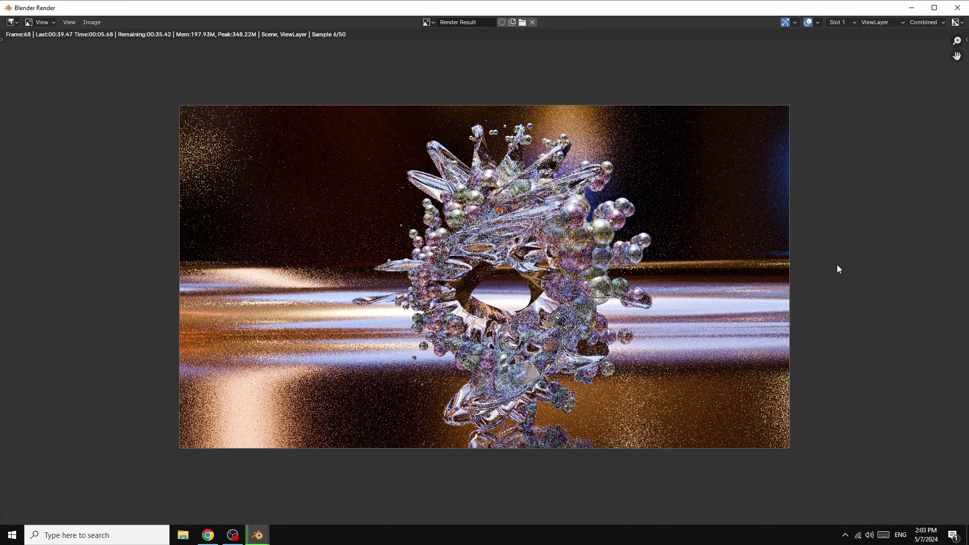